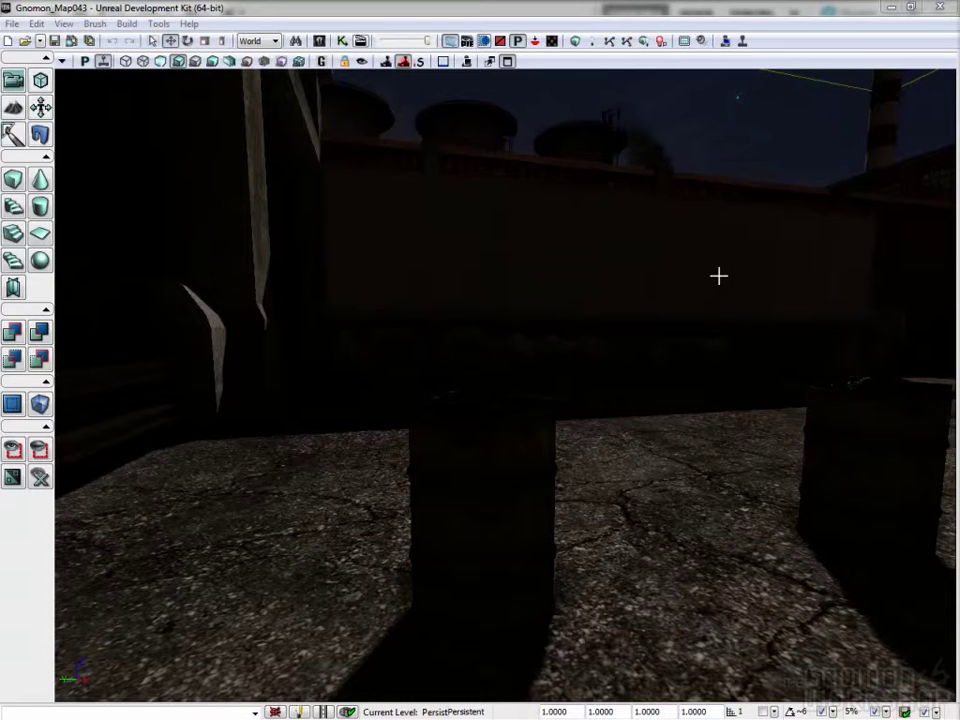
{"action": "mouse_move", "coordinate": [698, 284]}
{"action": "right_mouse_down"}
{"action": "mouse_move", "coordinate": [686, 307]}
{"action": "mouse_move", "coordinate": [696, 287]}
{"action": "mouse_move", "coordinate": [671, 304]}
{"action": "mouse_move", "coordinate": [679, 284]}
{"action": "right_mouse_up"}
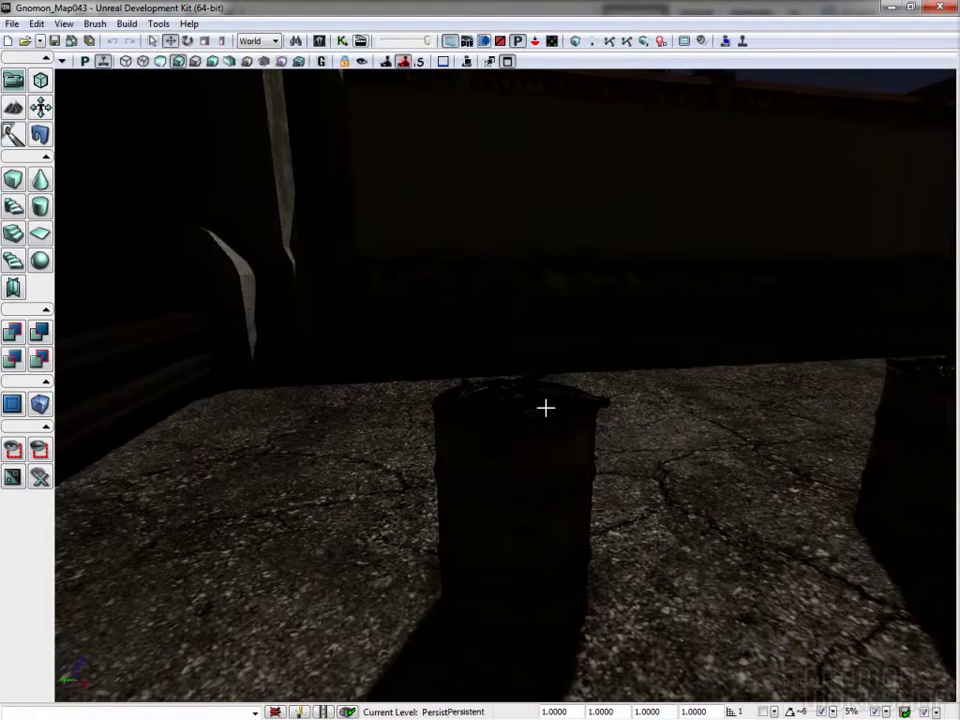
{"action": "right_click_drag", "start_coordinate": [560, 394], "coordinate": [715, 331]}
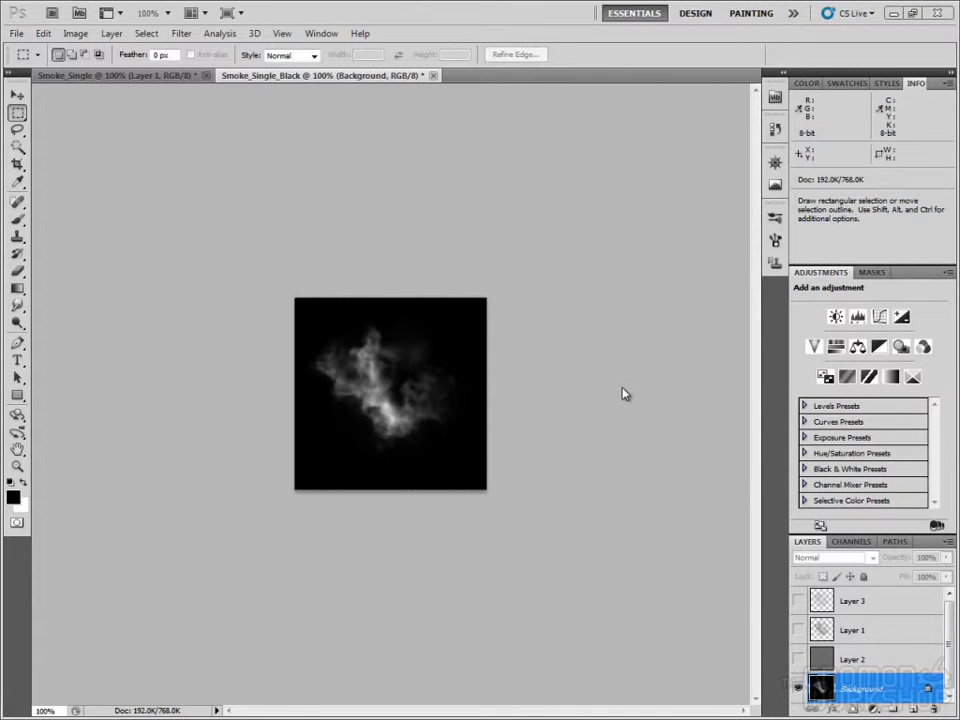
Switch to Photoshop and examine the Alpha 1 channel of Smoke_Single_Black against its RGB image.
{"action": "left_click", "coordinate": [852, 542]}
{"action": "left_click", "coordinate": [841, 676]}
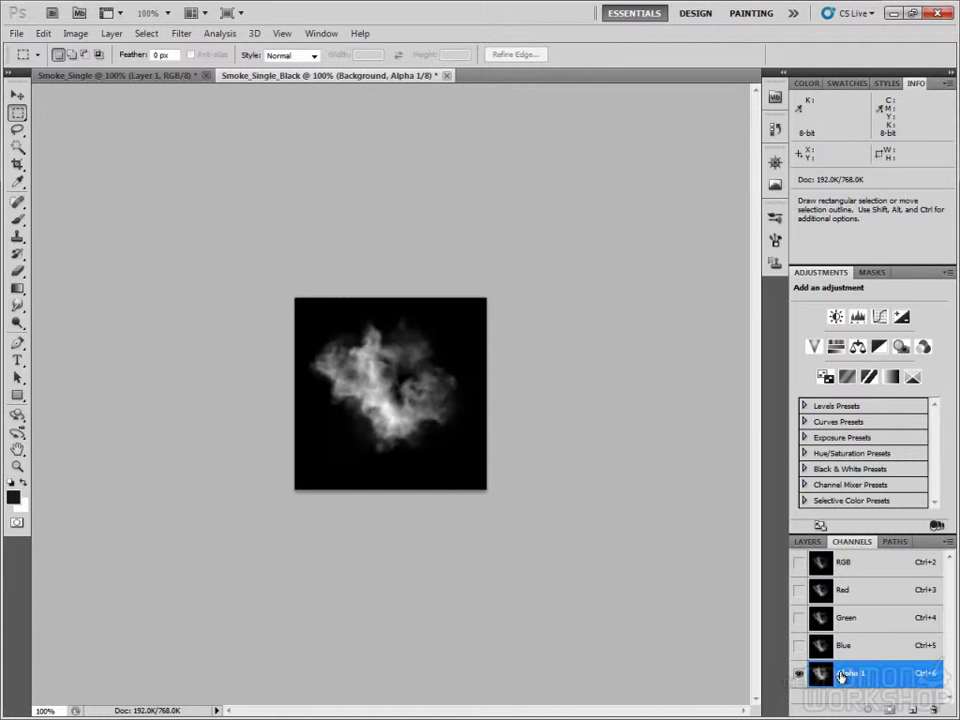
{"action": "left_click", "coordinate": [875, 567]}
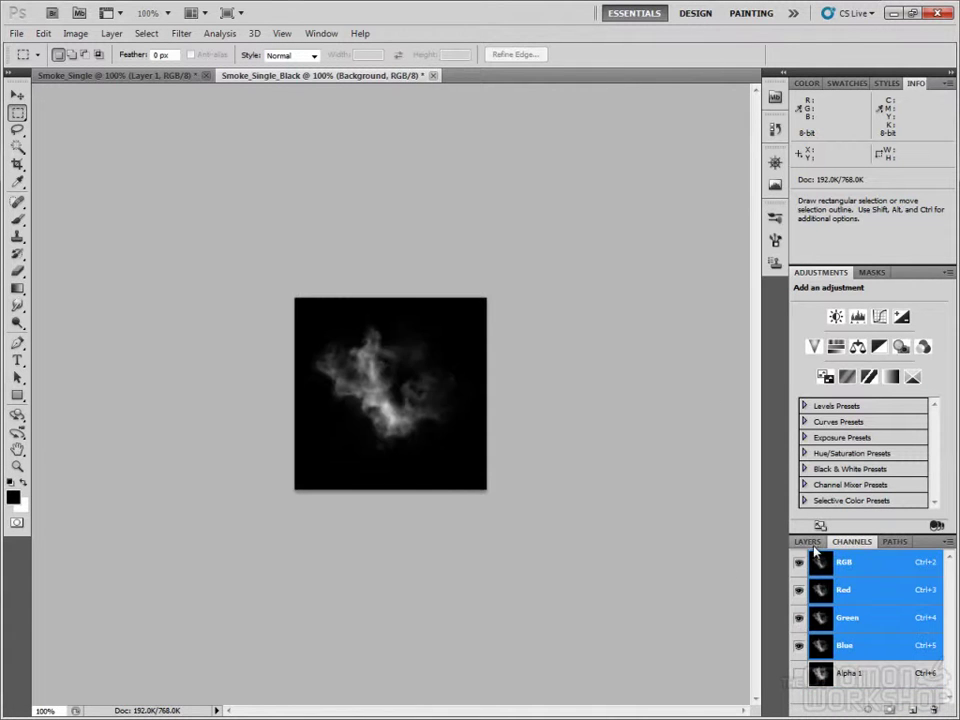
{"action": "left_click", "coordinate": [808, 542]}
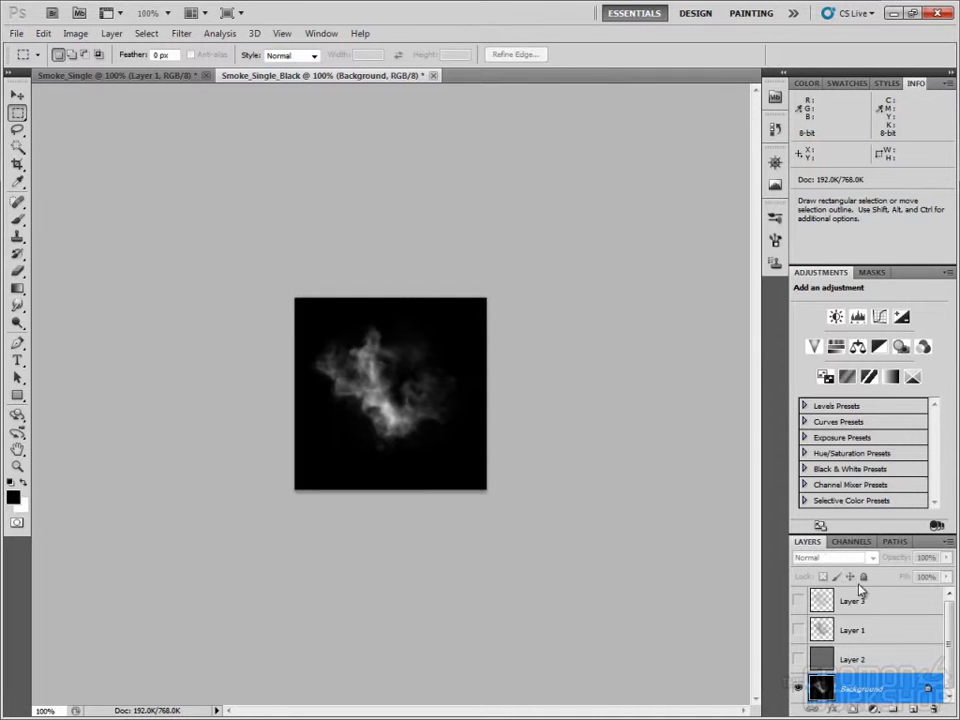
Copy the Background smoke through an Alpha 1 selection to a new layer and place it above the shown grey Layer 2.
{"action": "left_click", "coordinate": [852, 542]}
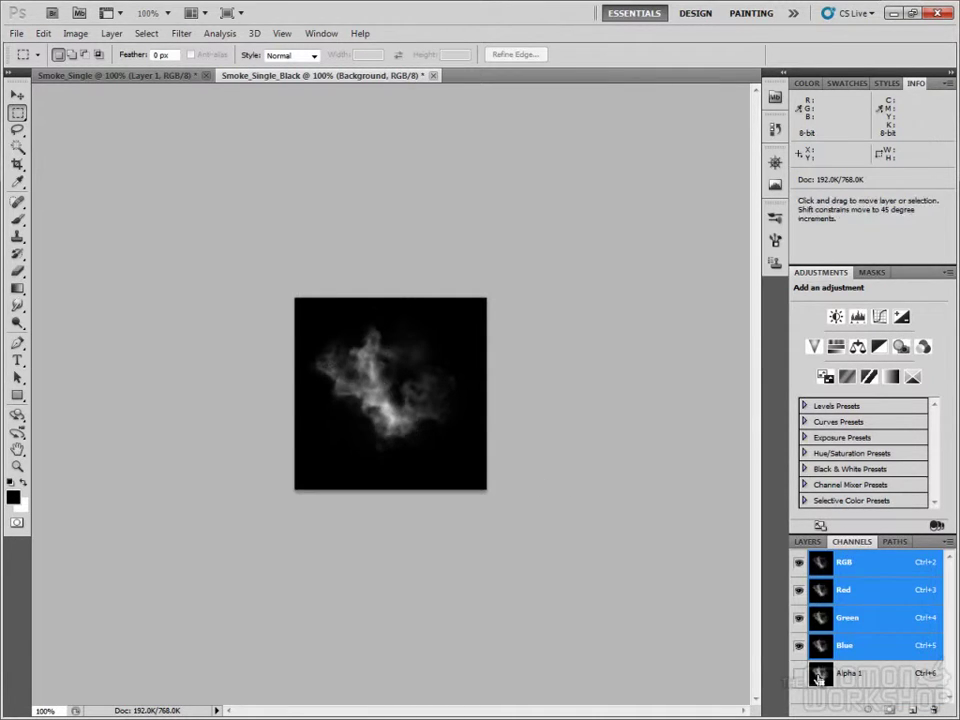
{"action": "left_click", "coordinate": [818, 676], "text": "ctrl"}
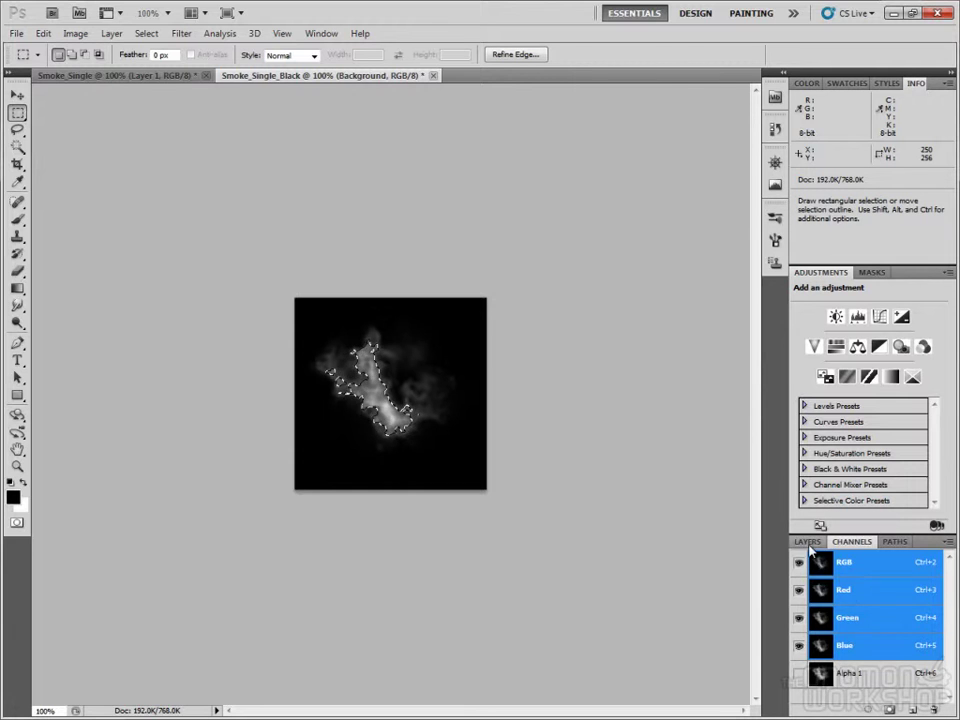
{"action": "left_click", "coordinate": [808, 543]}
{"action": "key", "text": "ctrl+j"}
{"action": "left_click", "coordinate": [798, 659]}
{"action": "left_click_drag", "start_coordinate": [822, 688], "coordinate": [825, 654]}
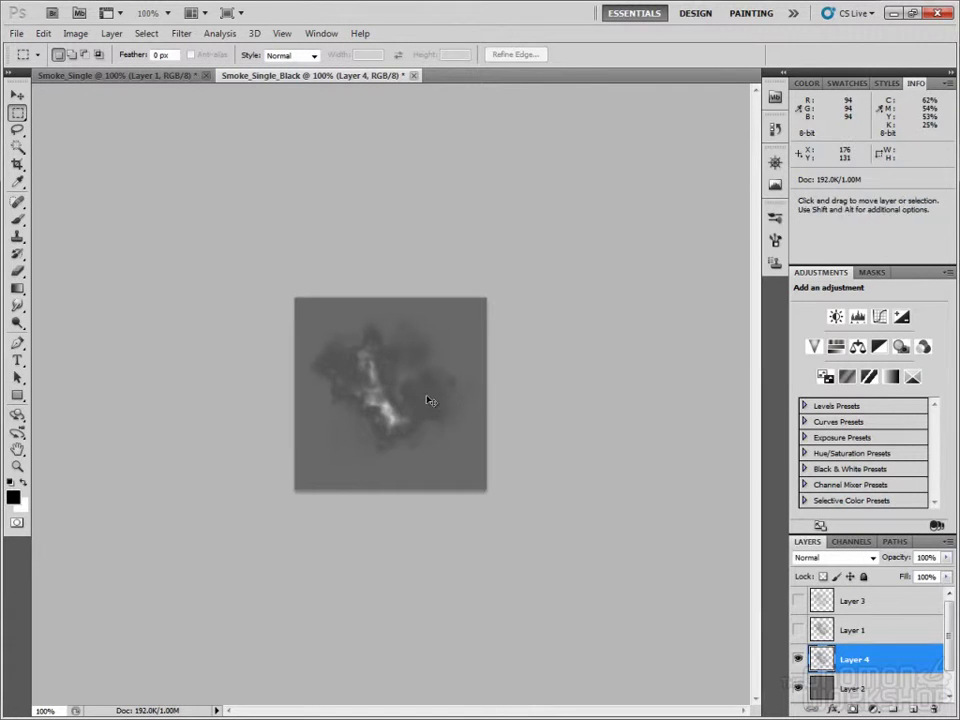
{"action": "key", "text": "ctrl+plus"}
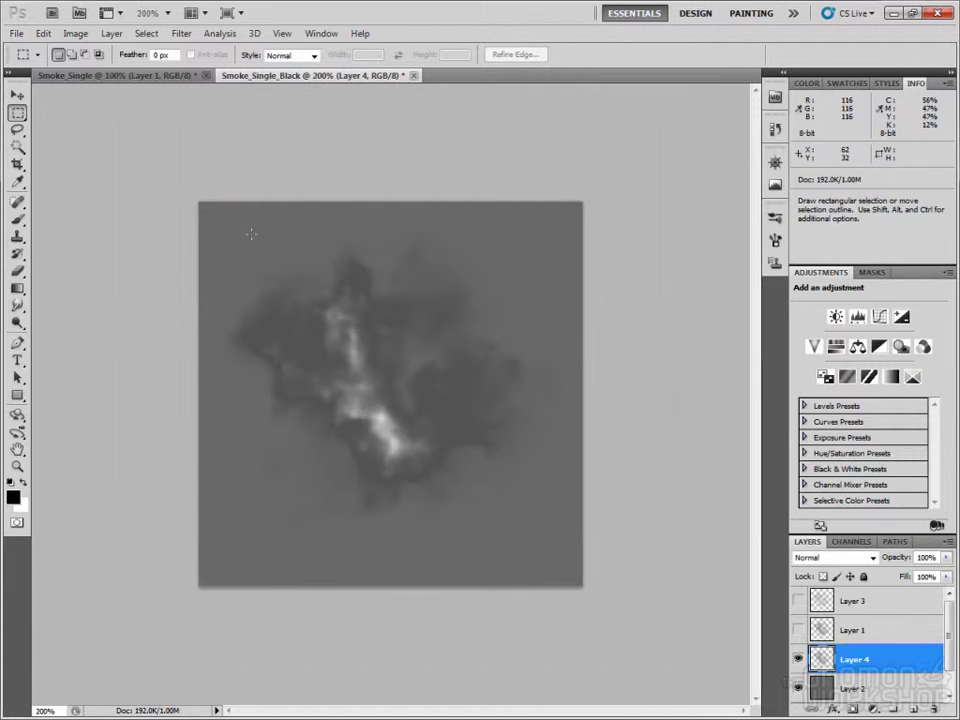
Examine the grey-background smoke image and its Alpha 1 channel in the Smoke_Single document.
{"action": "left_click", "coordinate": [178, 77]}
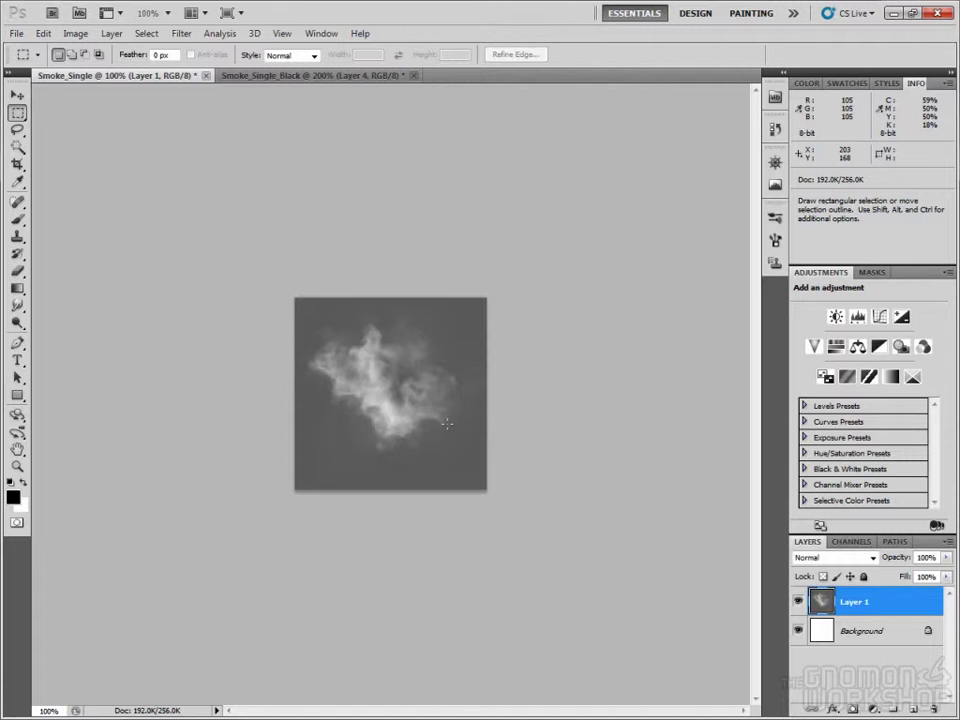
{"action": "left_click", "coordinate": [851, 541]}
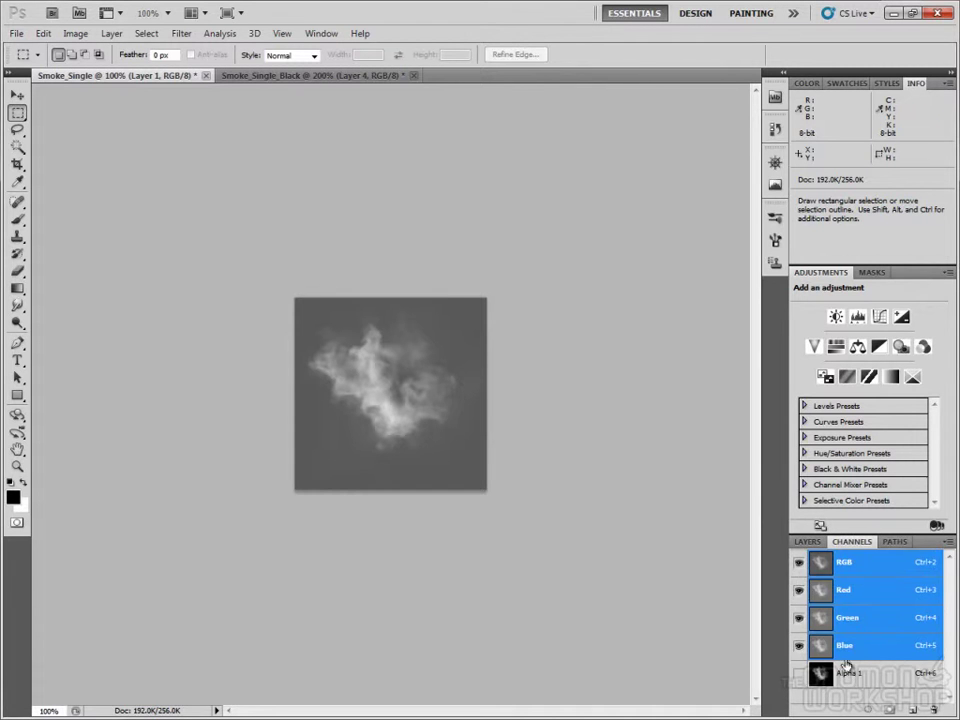
{"action": "left_click", "coordinate": [847, 673]}
{"action": "left_click", "coordinate": [807, 541]}
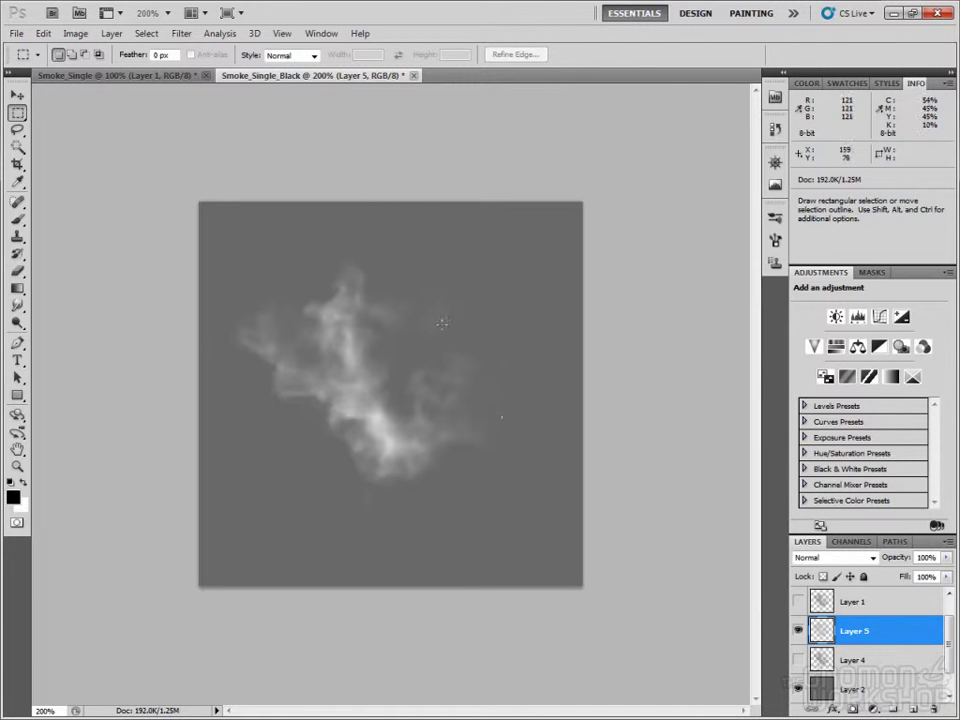
Hide Layer 5 and show Layer 4 in Smoke_Single_Black to compare the two smoke cut-outs.
{"action": "left_click", "coordinate": [797, 631]}
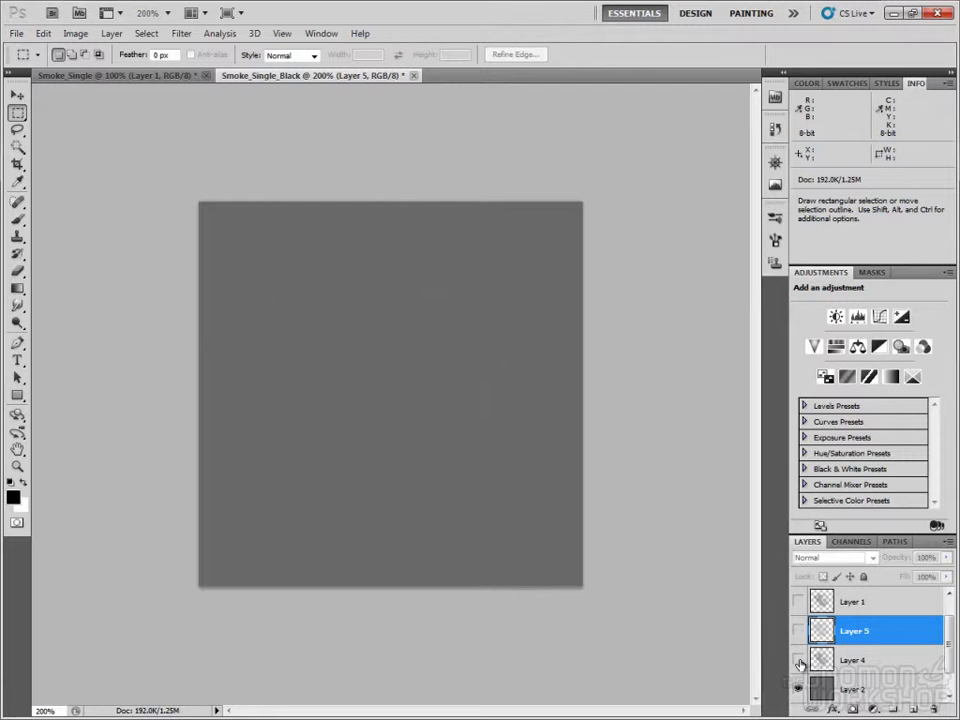
{"action": "left_click", "coordinate": [798, 660]}
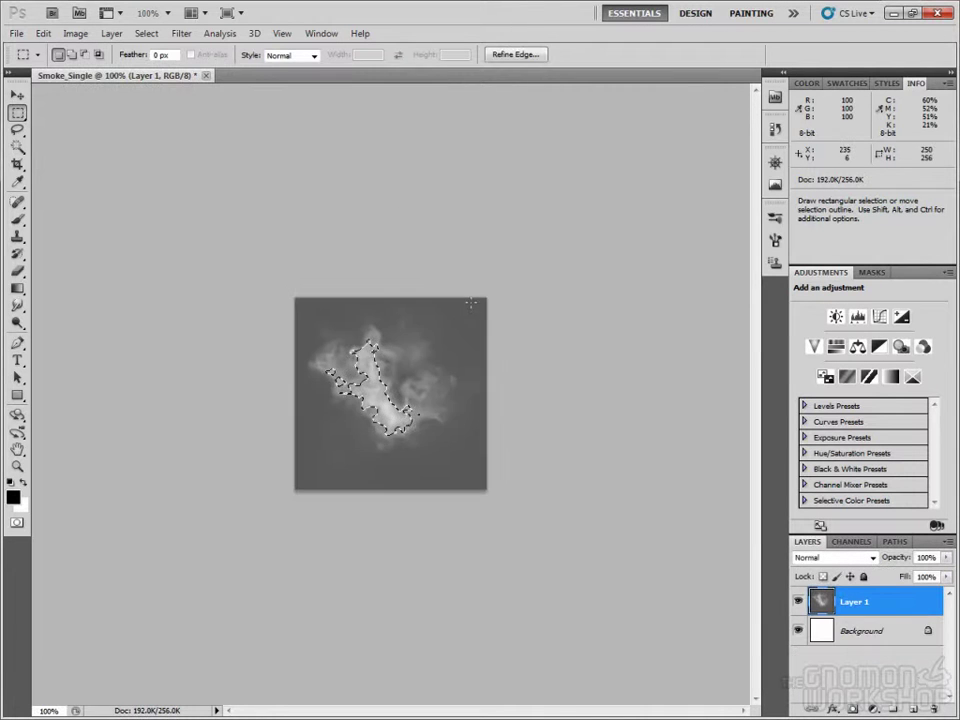
Clear the selection in Smoke_Single, merge Layer 1 into the Background, and check the Alpha 1 channel.
{"action": "key", "text": "ctrl+d"}
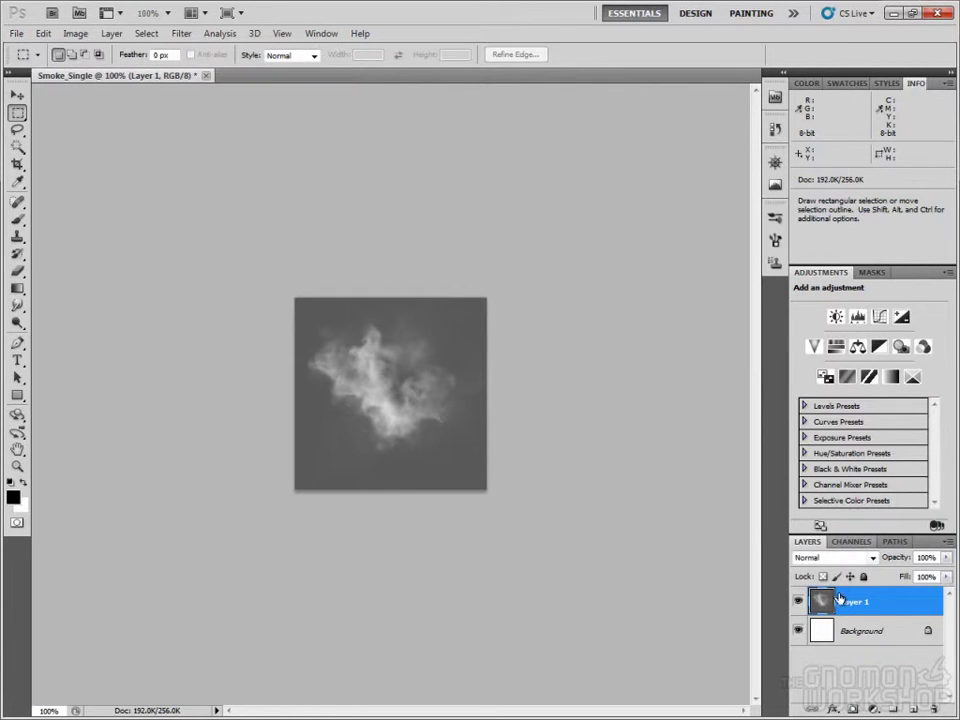
{"action": "key", "text": "ctrl+e"}
{"action": "left_click", "coordinate": [850, 542]}
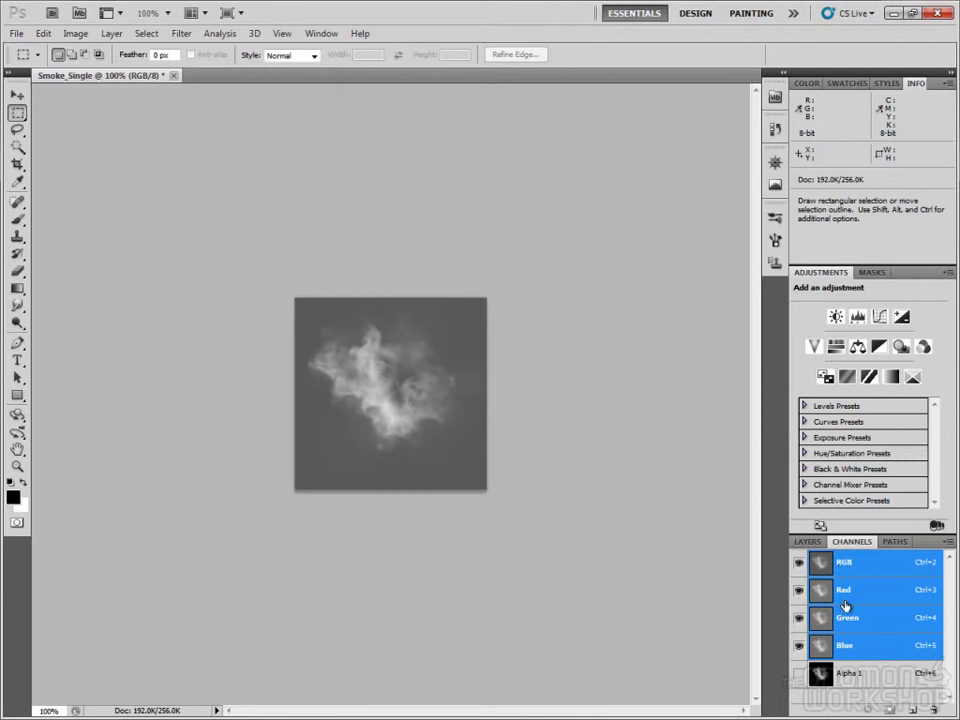
{"action": "left_click", "coordinate": [848, 676]}
{"action": "key", "text": "ctrl+2"}
Save the image as Smoke_Single.tga in VFX_Textures with alpha channels at 32 bits/pixel, replacing the existing file.
{"action": "key", "text": "ctrl+shift+s"}
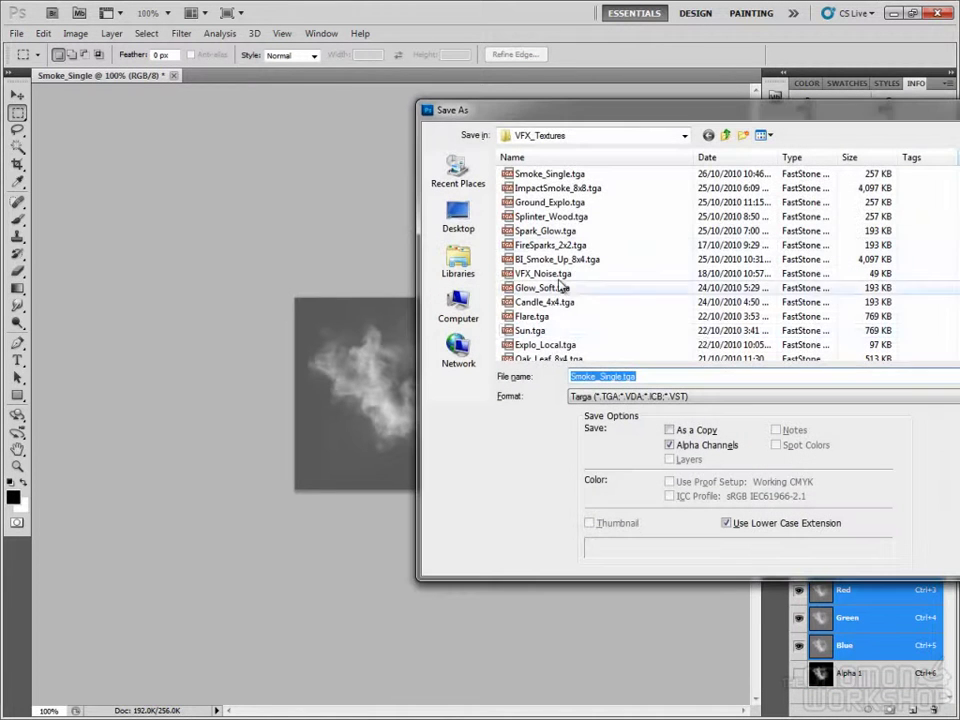
{"action": "left_click", "coordinate": [562, 175]}
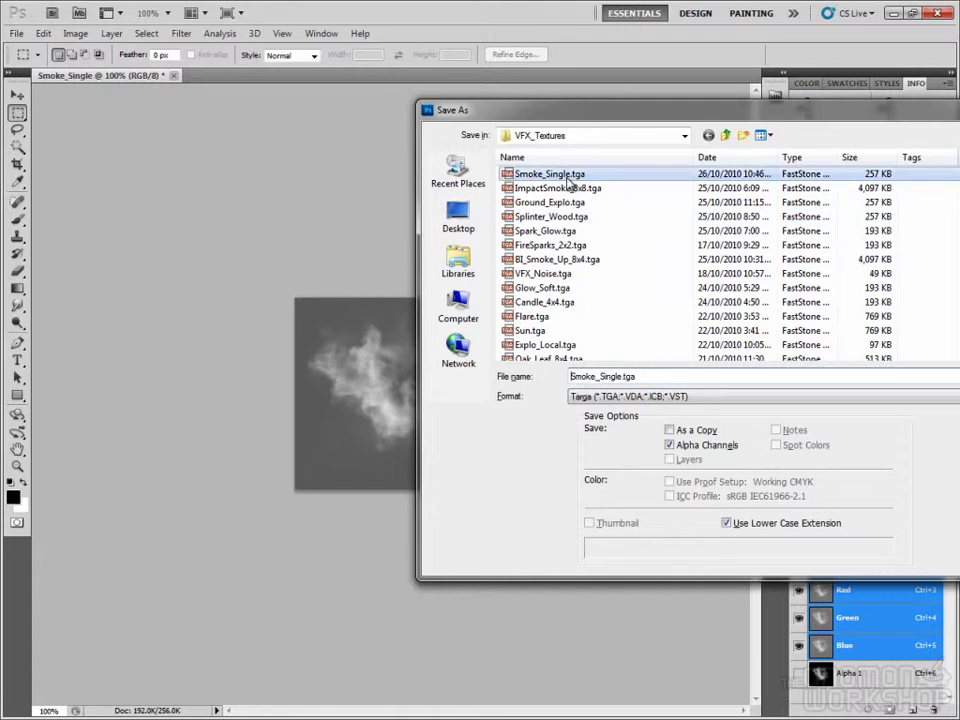
{"action": "left_click_drag", "start_coordinate": [763, 112], "coordinate": [525, 110]}
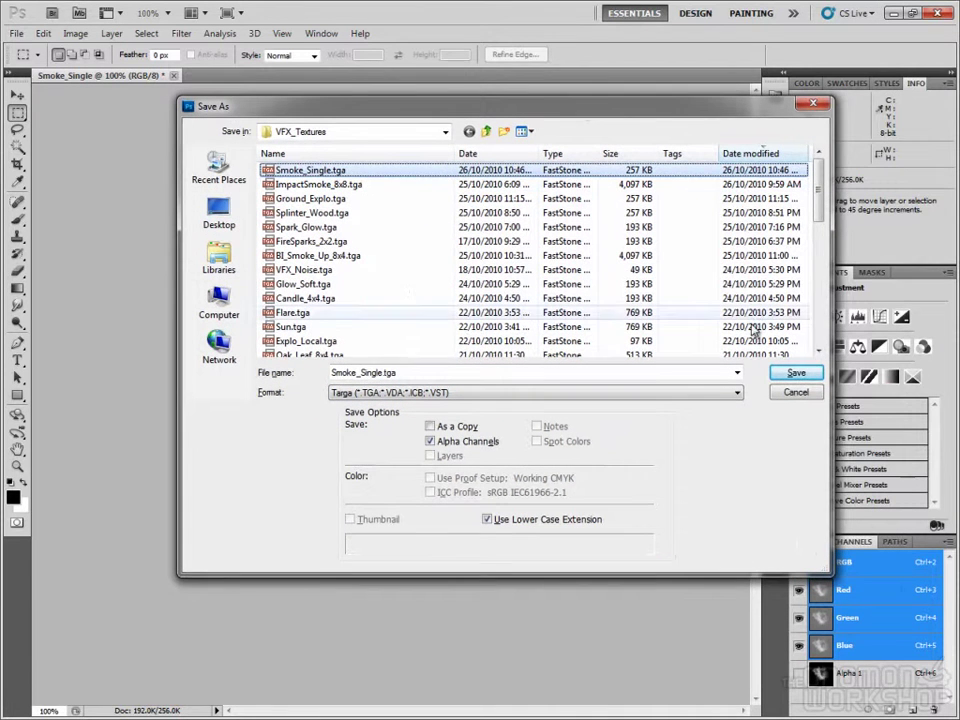
{"action": "left_click", "coordinate": [796, 375]}
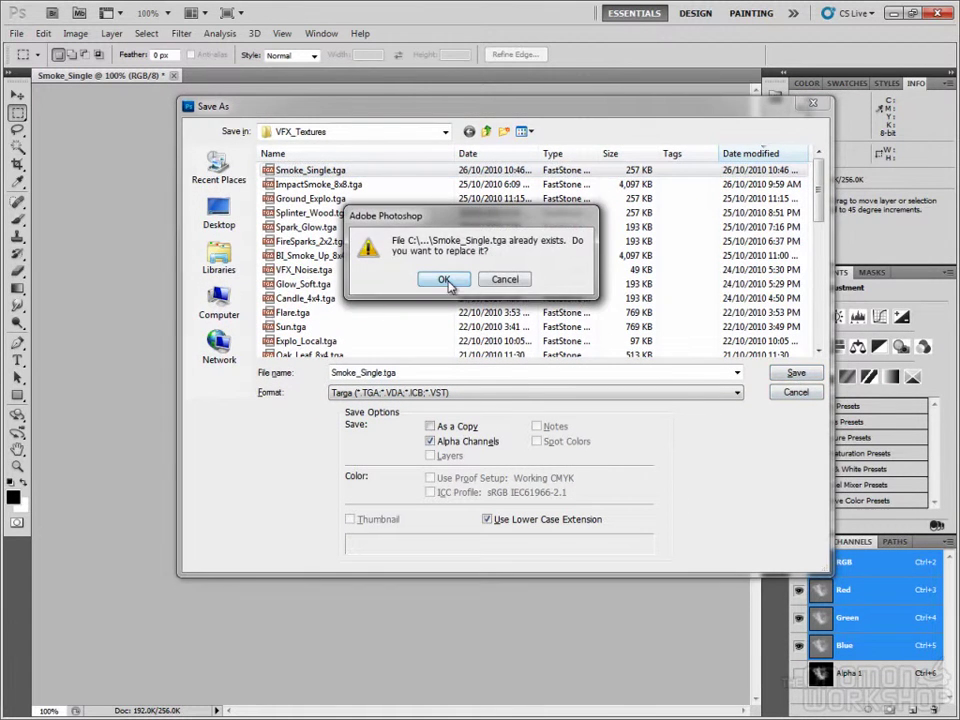
{"action": "left_click", "coordinate": [503, 281]}
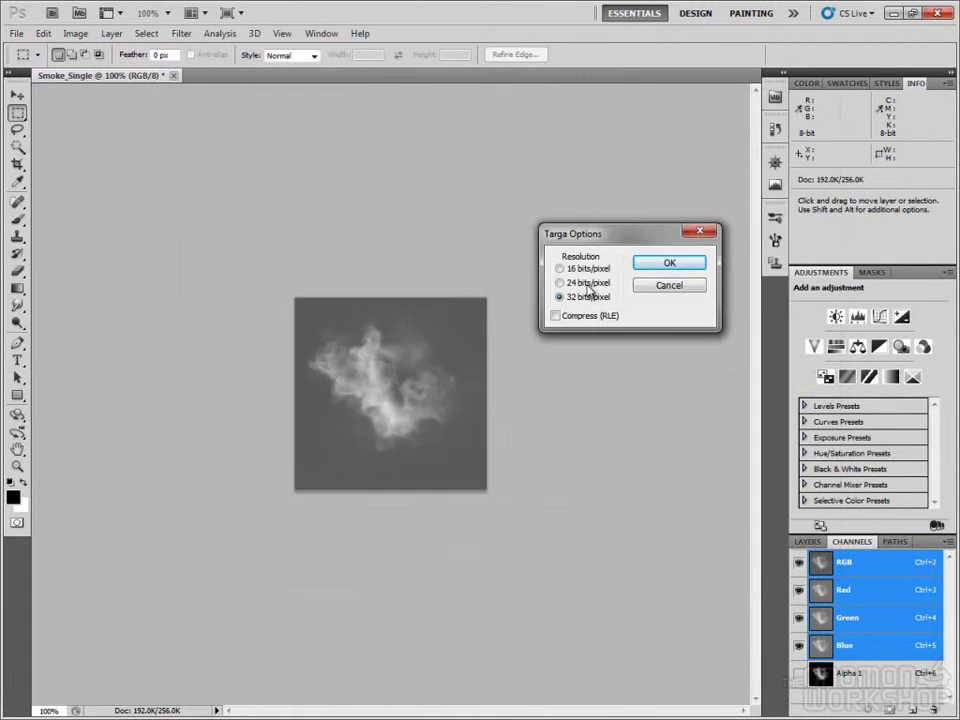
{"action": "left_click", "coordinate": [670, 264]}
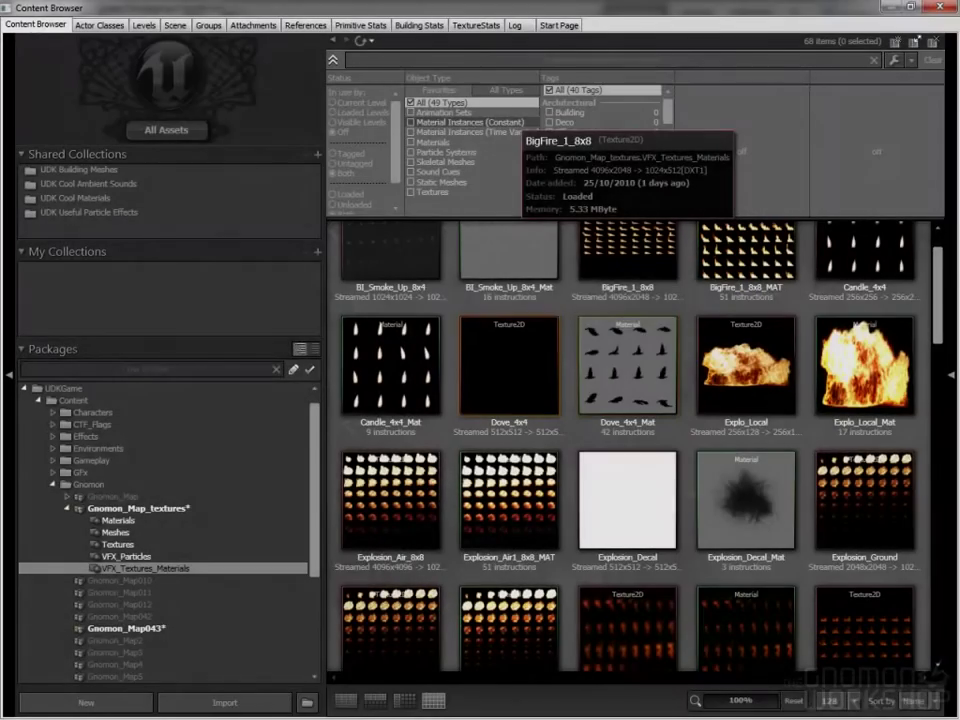
Switch to the Unreal Development Kit Content Browser and choose Smoke_Single.tga from the VFX_Textures folder for import into VFX_Textures_Materials.
{"action": "scroll", "coordinate": [570, 445], "scroll_direction": "down", "scroll_amount": 10}
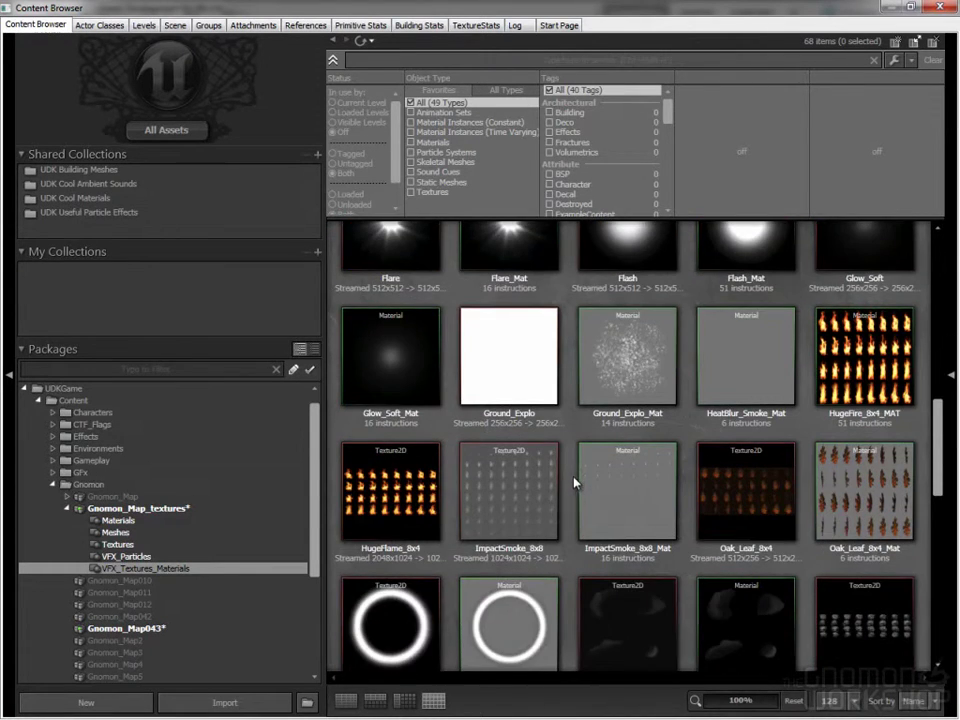
{"action": "scroll", "coordinate": [575, 479], "scroll_direction": "down", "scroll_amount": 3}
{"action": "scroll", "coordinate": [575, 479], "scroll_direction": "up", "scroll_amount": 8}
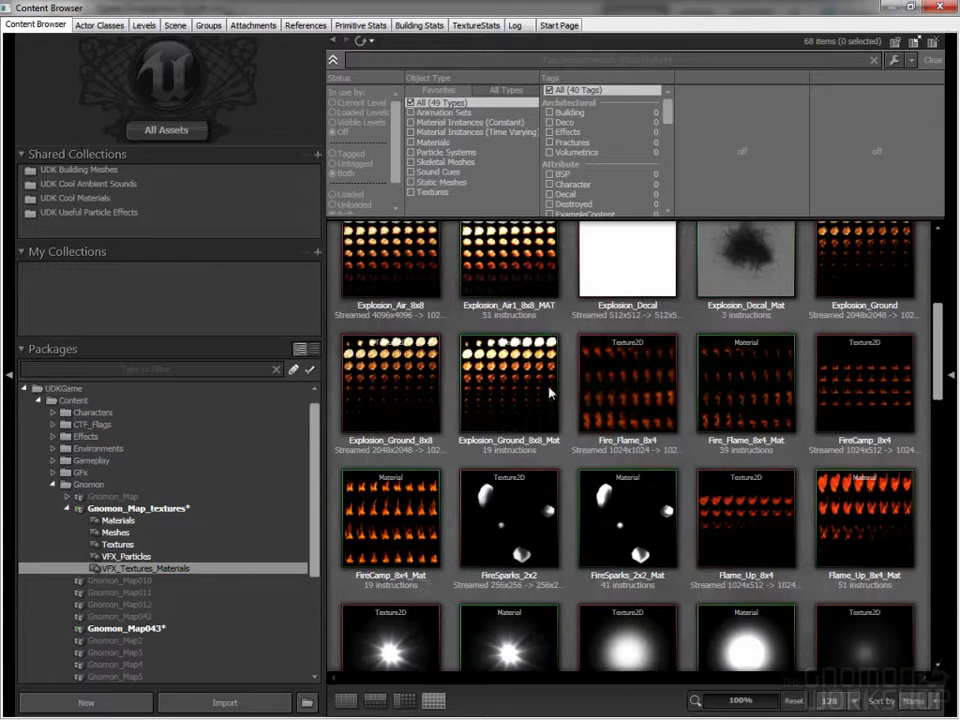
{"action": "right_click", "coordinate": [562, 460]}
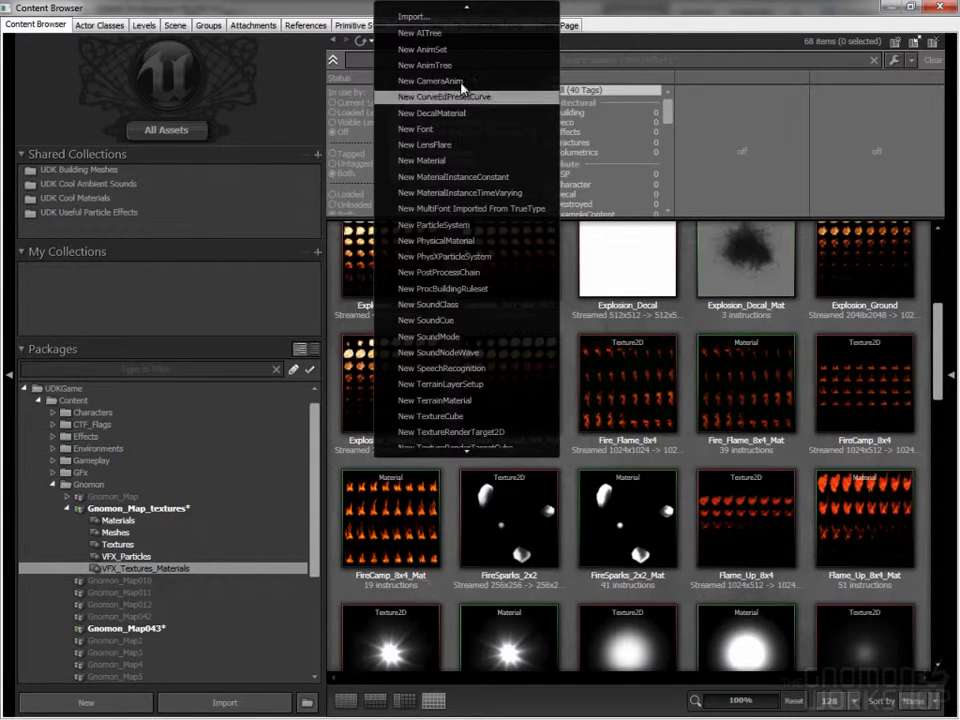
{"action": "left_click", "coordinate": [461, 22]}
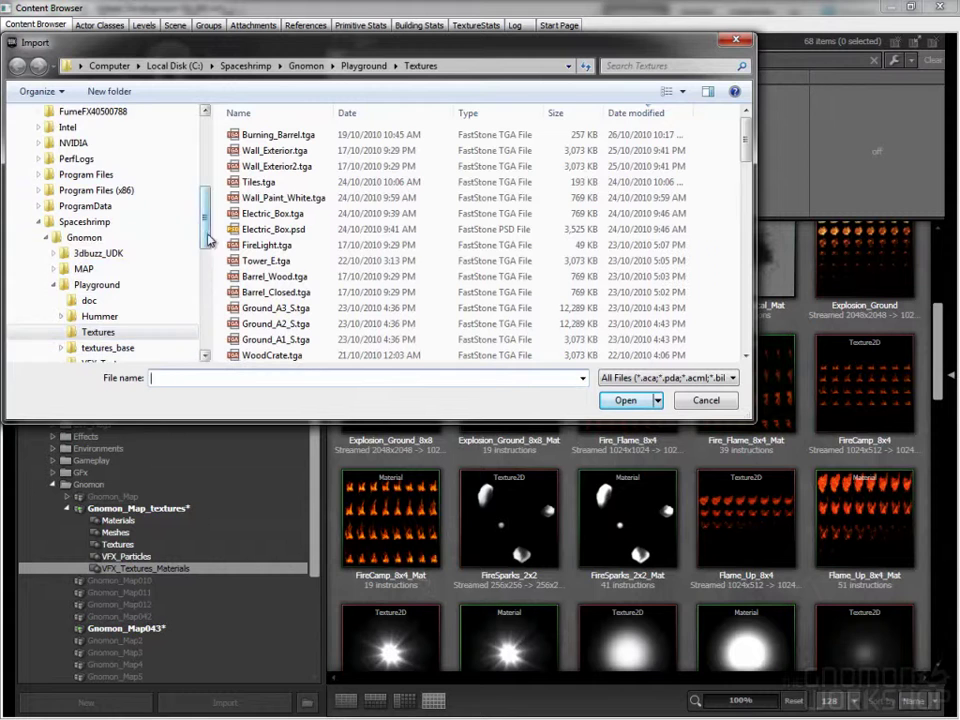
{"action": "scroll", "coordinate": [150, 300], "scroll_direction": "down", "scroll_amount": 2}
{"action": "left_click", "coordinate": [107, 284]}
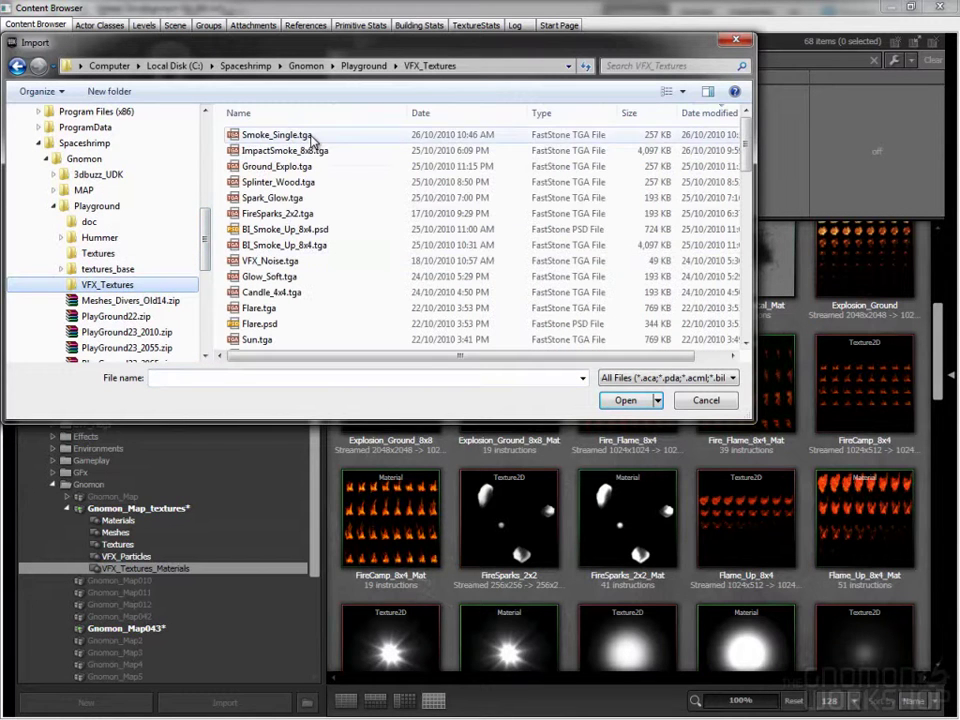
{"action": "left_click", "coordinate": [300, 134]}
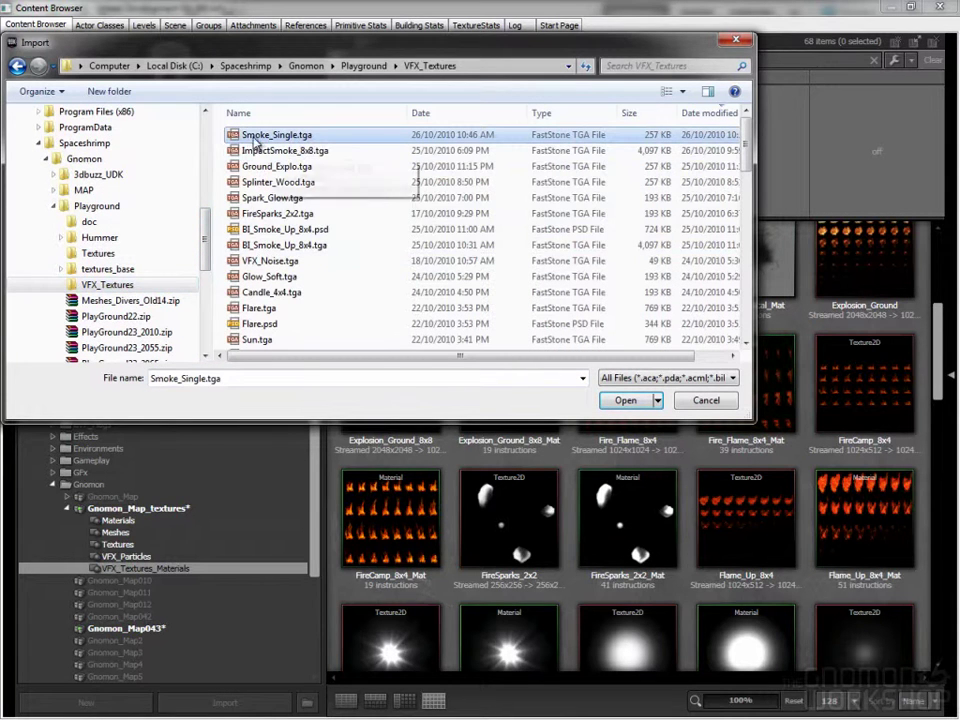
{"action": "left_click", "coordinate": [624, 400]}
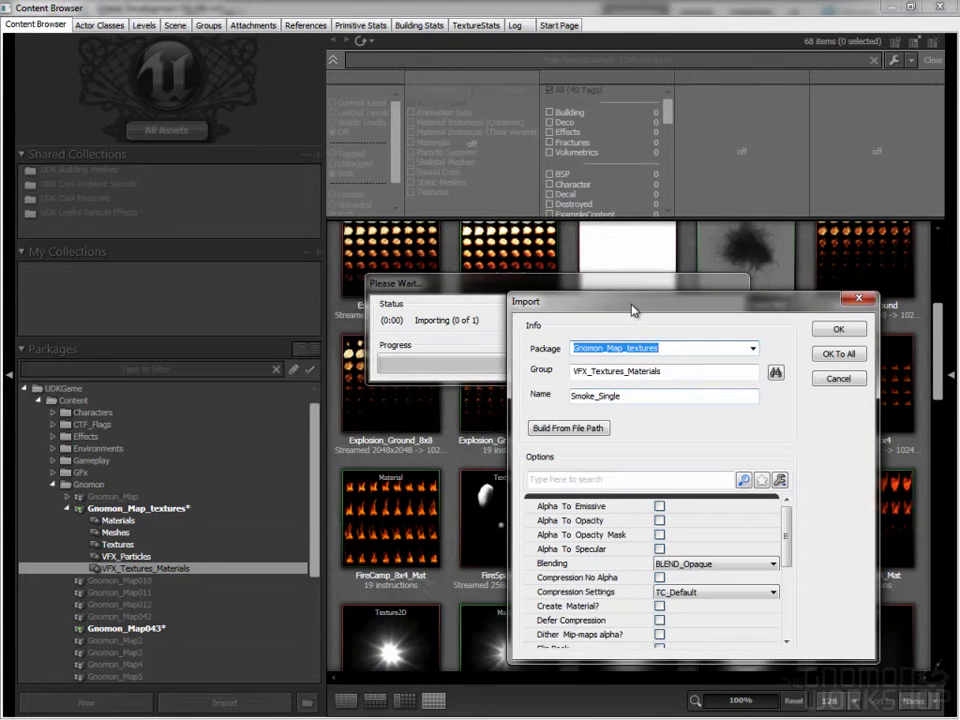
Set Blending to BLEND_Translucent in the Smoke_Single import options, using the group VFX_Textures_Materials.
{"action": "left_click_drag", "start_coordinate": [630, 302], "coordinate": [425, 175]}
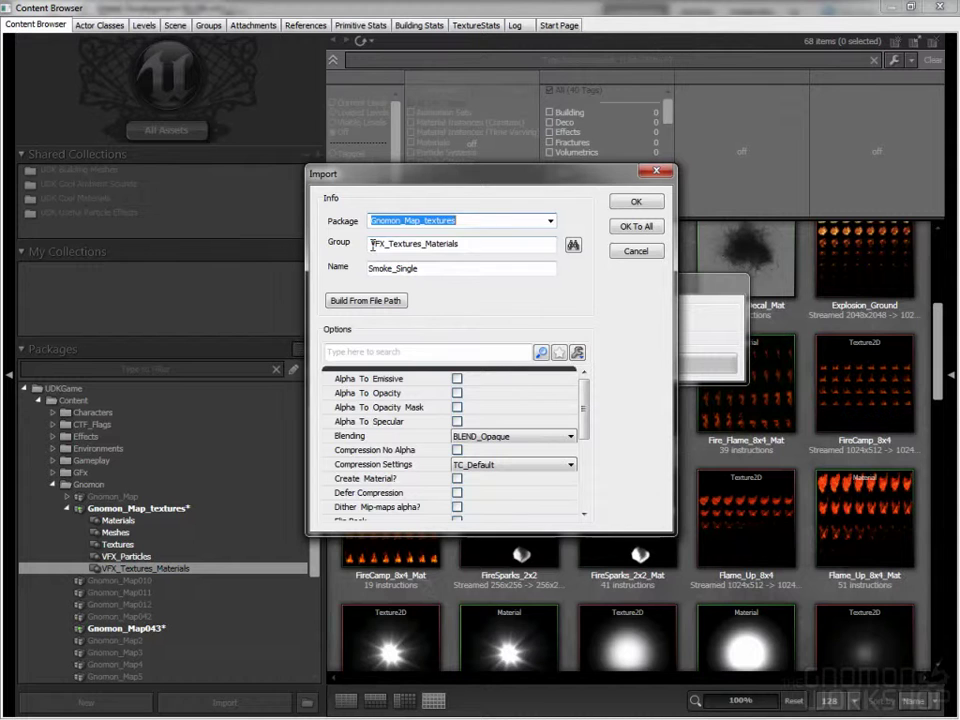
{"action": "left_click_drag", "start_coordinate": [372, 244], "coordinate": [492, 246]}
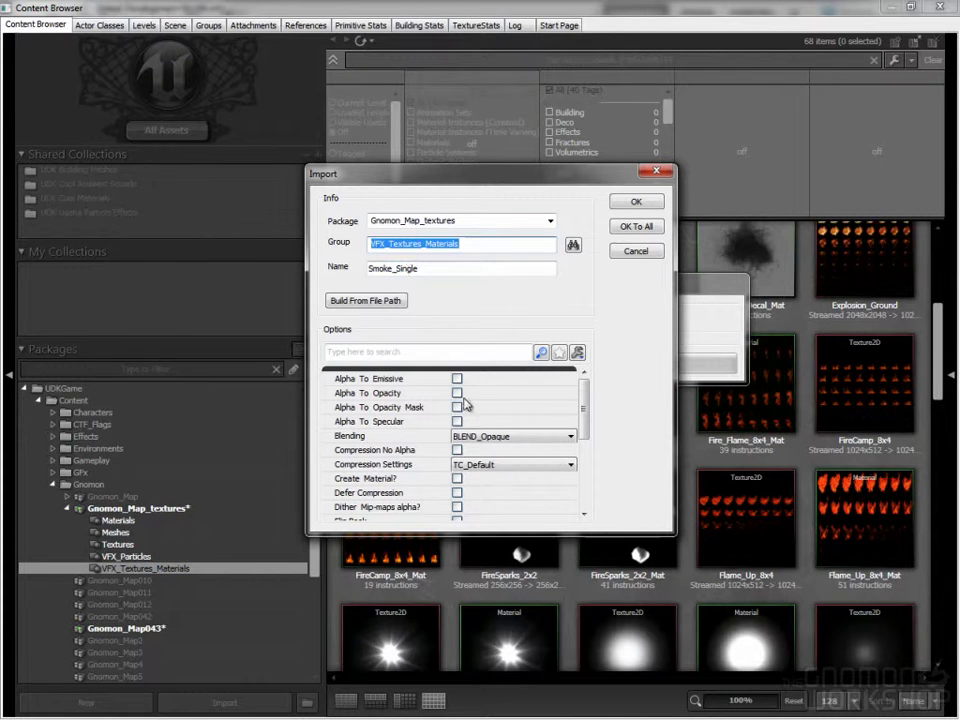
{"action": "left_click", "coordinate": [519, 438]}
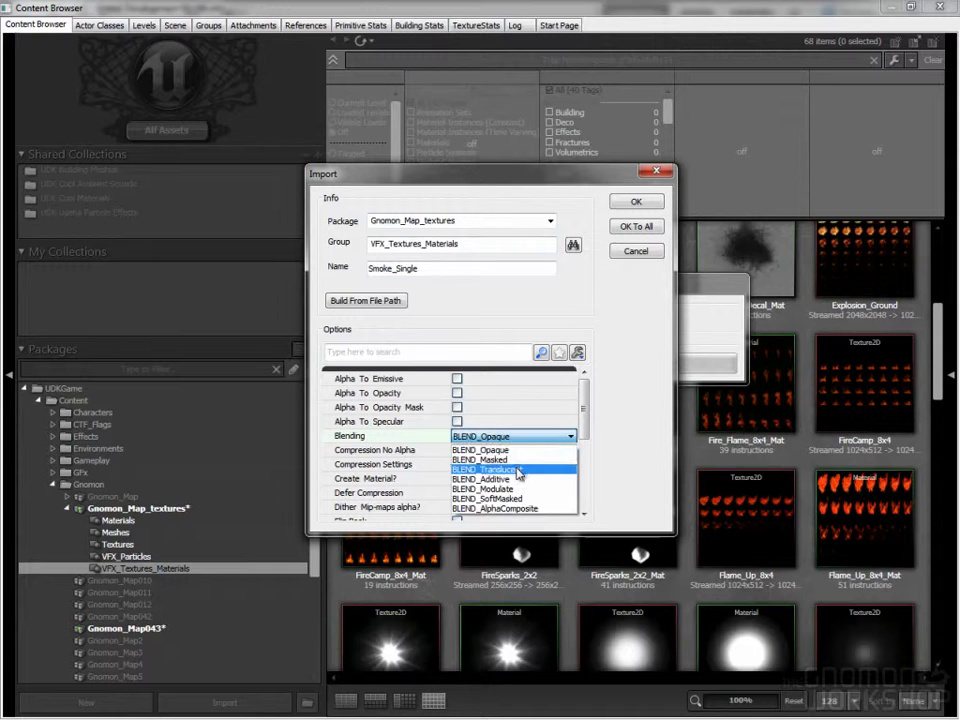
{"action": "left_click", "coordinate": [514, 478]}
Set the Lighting Model to MLM_Unlit in the import options and import Smoke_Single together with its material.
{"action": "scroll", "coordinate": [560, 440], "scroll_direction": "down", "scroll_amount": 1}
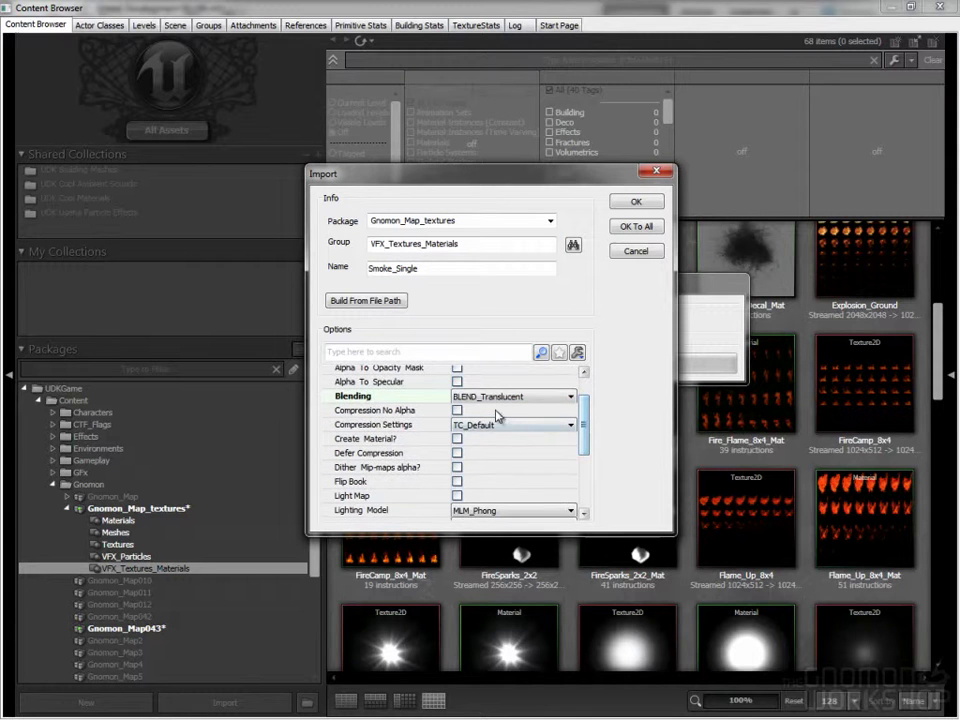
{"action": "scroll", "coordinate": [566, 472], "scroll_direction": "down", "scroll_amount": 3}
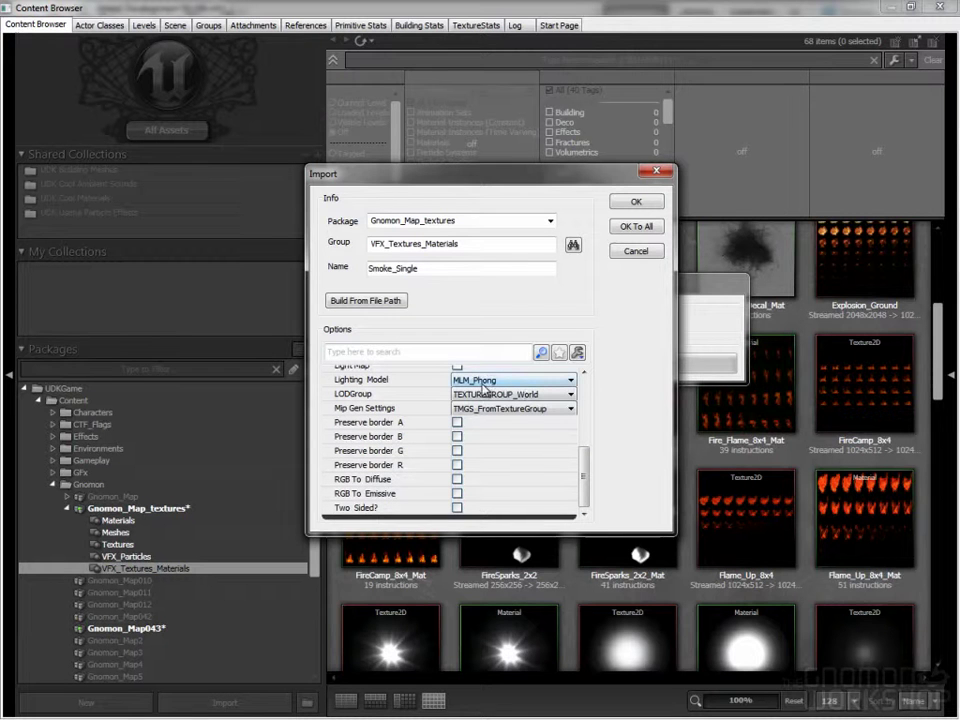
{"action": "left_click", "coordinate": [491, 386]}
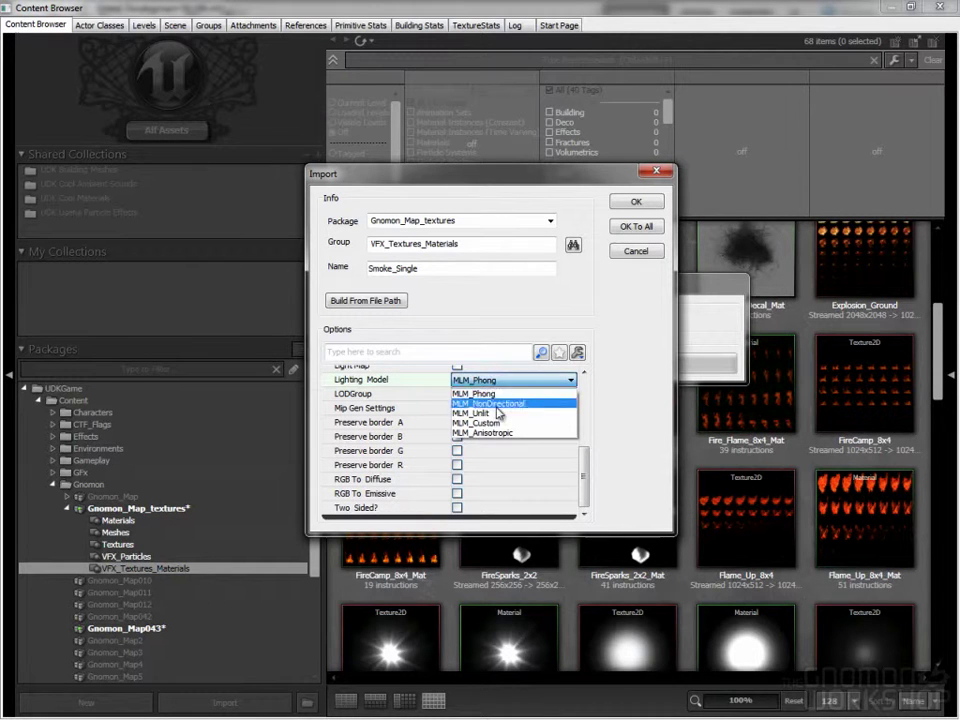
{"action": "left_click", "coordinate": [497, 414]}
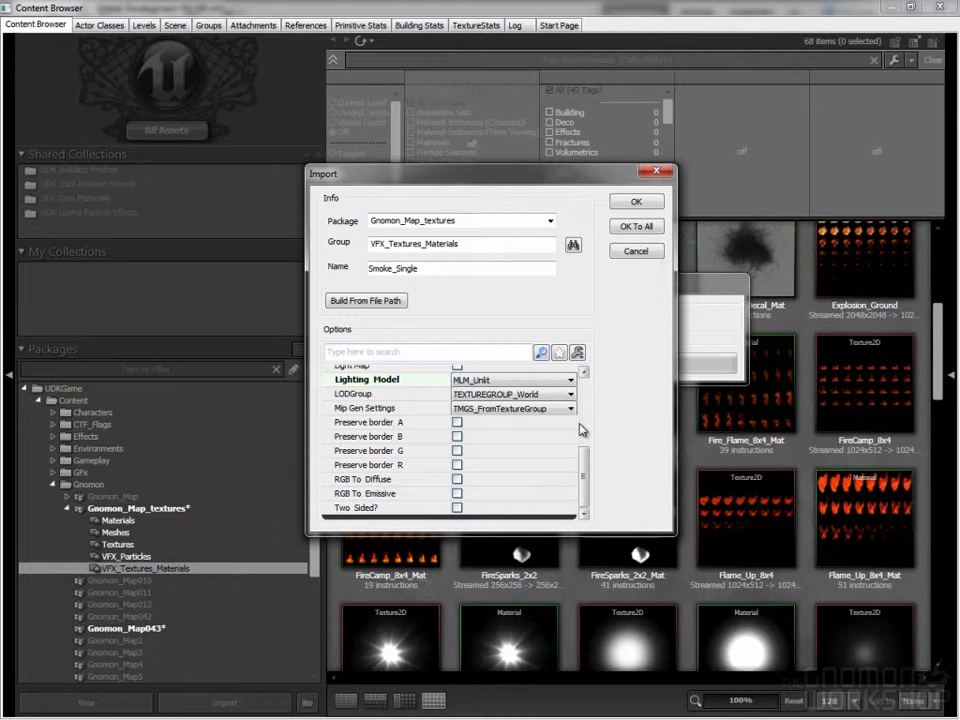
{"action": "scroll", "coordinate": [581, 430], "scroll_direction": "up", "scroll_amount": 10}
{"action": "left_click", "coordinate": [634, 202]}
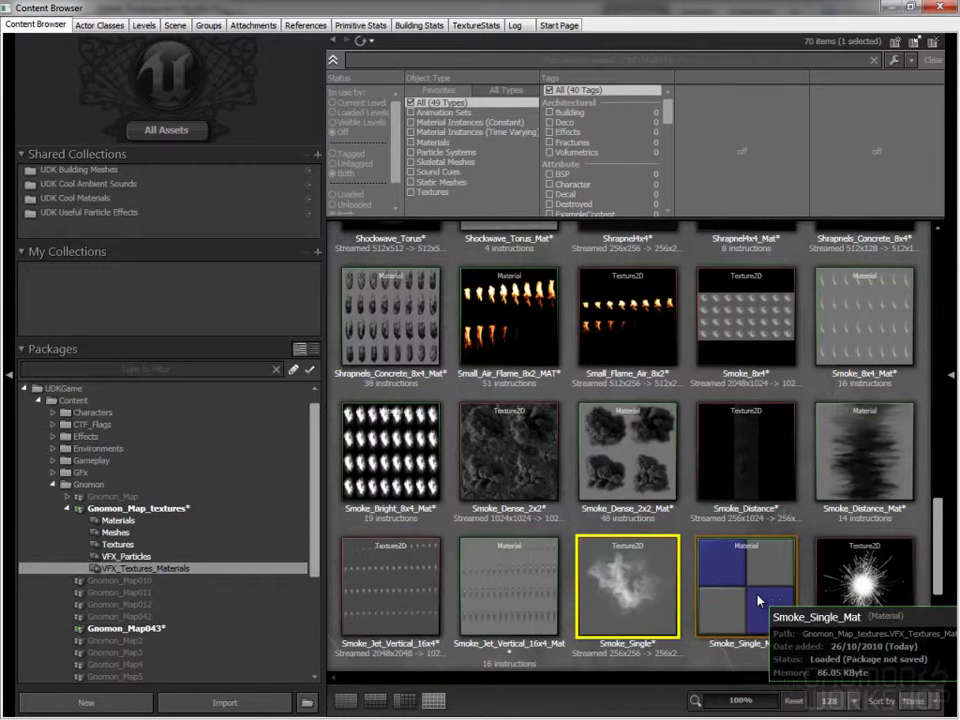
Open Smoke_Single_Mat in the Material Editor and move the Texture Sample node clear of the PreviewMaterial node.
{"action": "left_click", "coordinate": [770, 600]}
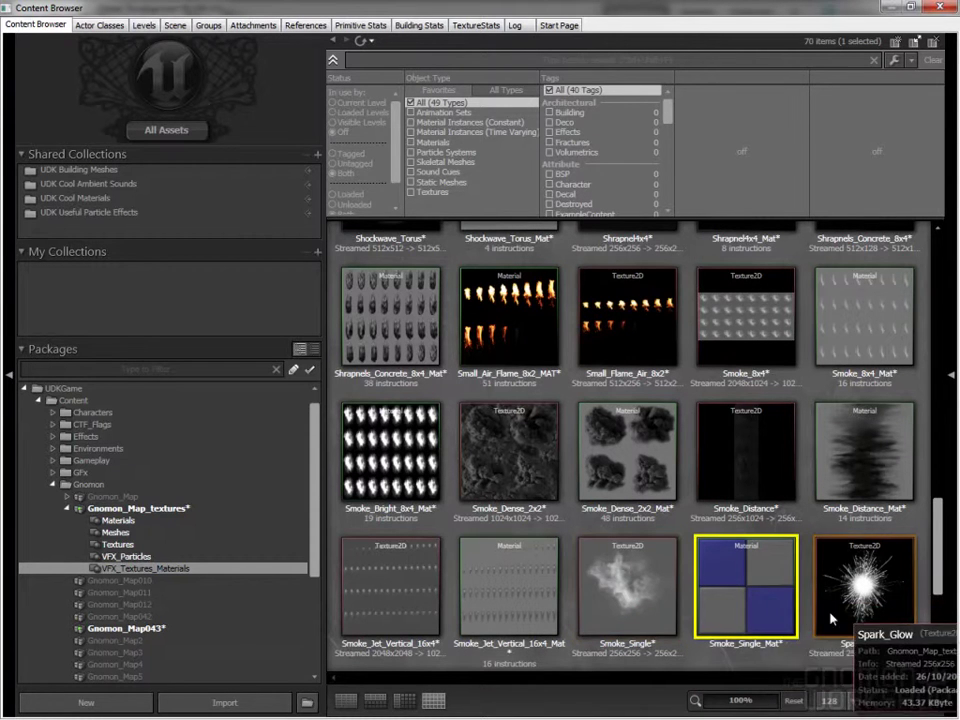
{"action": "double_click", "coordinate": [755, 587]}
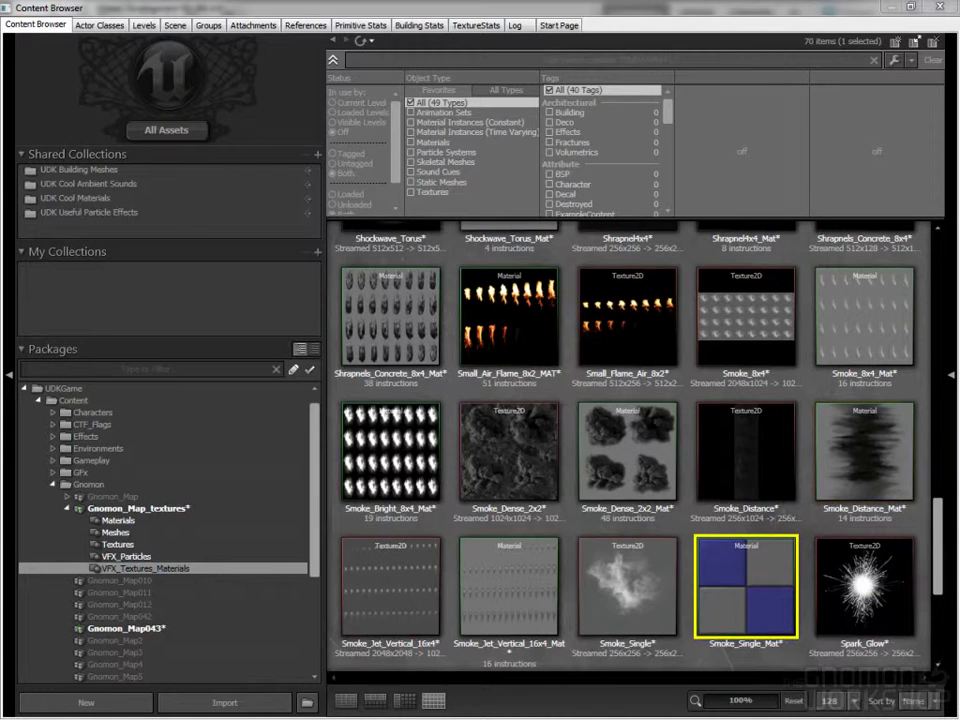
{"action": "left_click_drag", "start_coordinate": [959, 36], "coordinate": [432, 25]}
{"action": "left_click", "coordinate": [335, 150]}
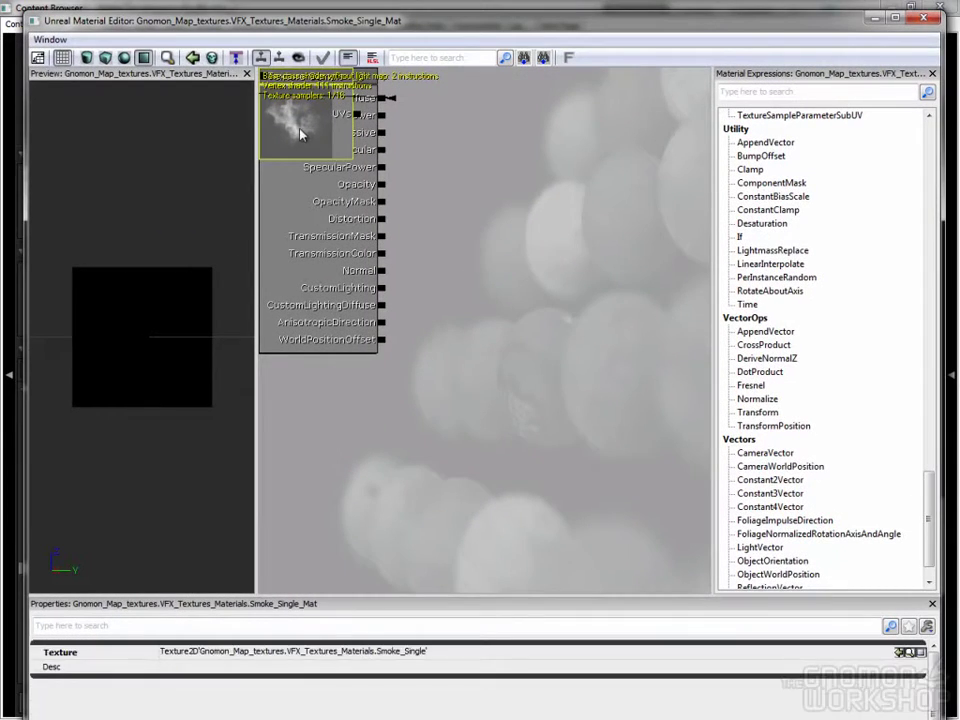
{"action": "left_click_drag", "start_coordinate": [300, 135], "coordinate": [589, 150]}
{"action": "left_click_drag", "start_coordinate": [463, 201], "coordinate": [510, 287]}
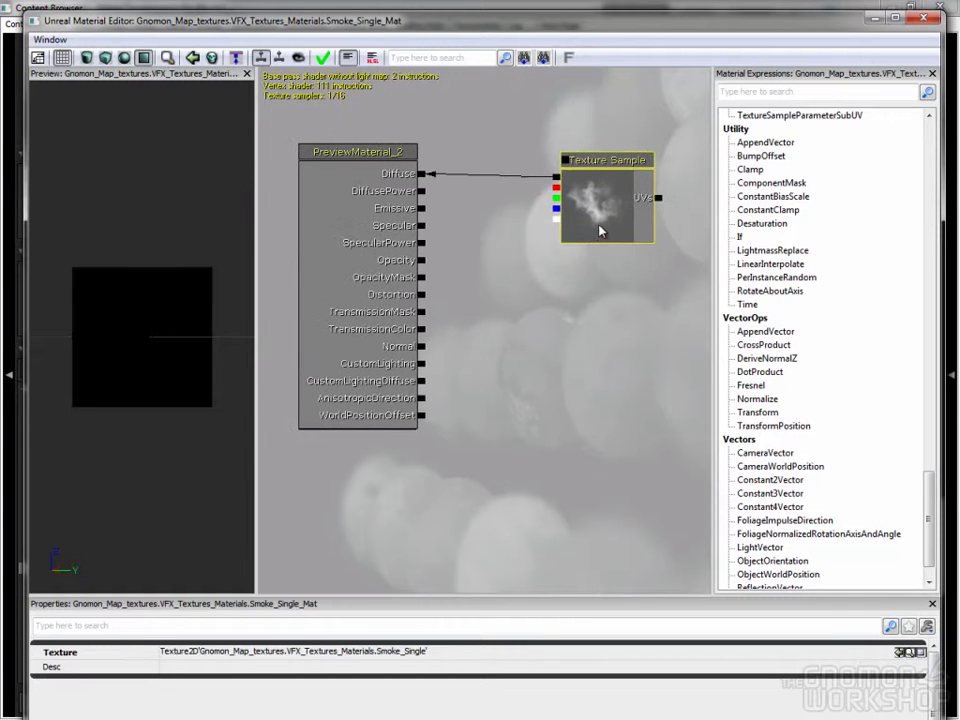
{"action": "mouse_move", "coordinate": [600, 231]}
{"action": "left_mouse_down"}
{"action": "mouse_move", "coordinate": [604, 208]}
{"action": "mouse_move", "coordinate": [607, 218]}
{"action": "left_mouse_up"}
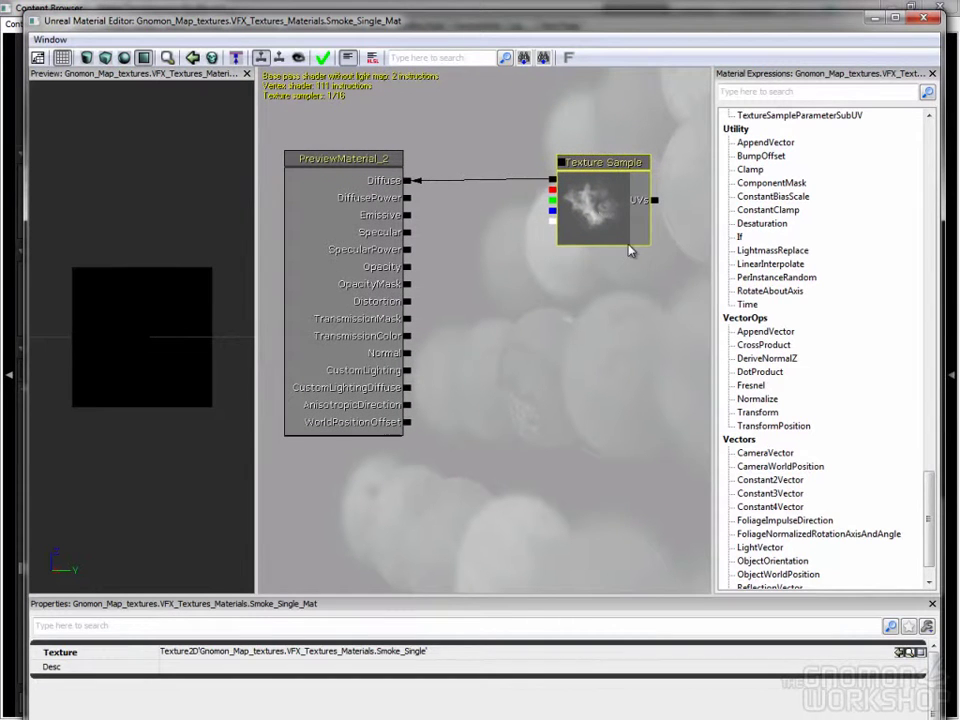
Break the material's Diffuse link and connect the Texture Sample's RGB output to Emissive, checking the preview from another angle.
{"action": "right_click", "coordinate": [410, 180]}
{"action": "left_click", "coordinate": [445, 174]}
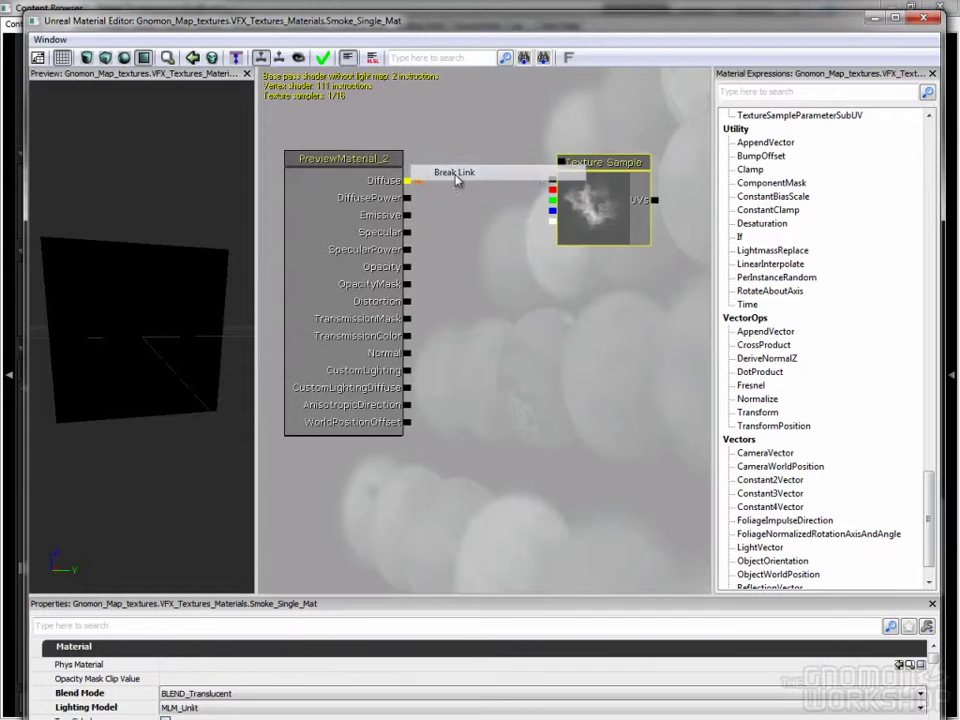
{"action": "left_click_drag", "start_coordinate": [553, 185], "coordinate": [411, 222]}
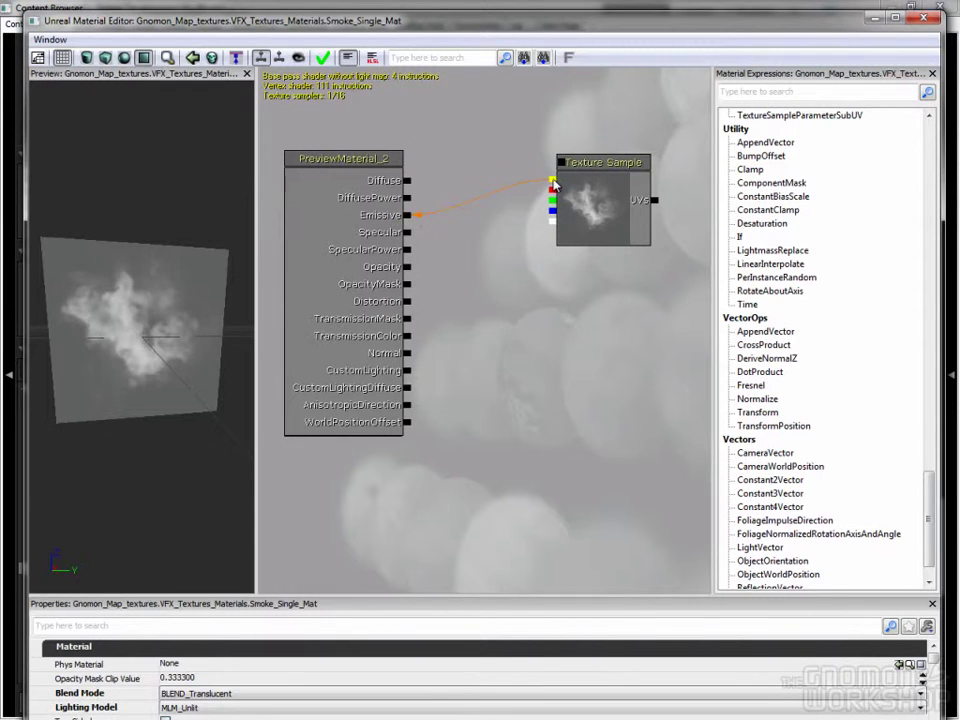
{"action": "right_click_drag", "start_coordinate": [150, 310], "coordinate": [208, 302]}
{"action": "left_click_drag", "start_coordinate": [210, 302], "coordinate": [194, 327]}
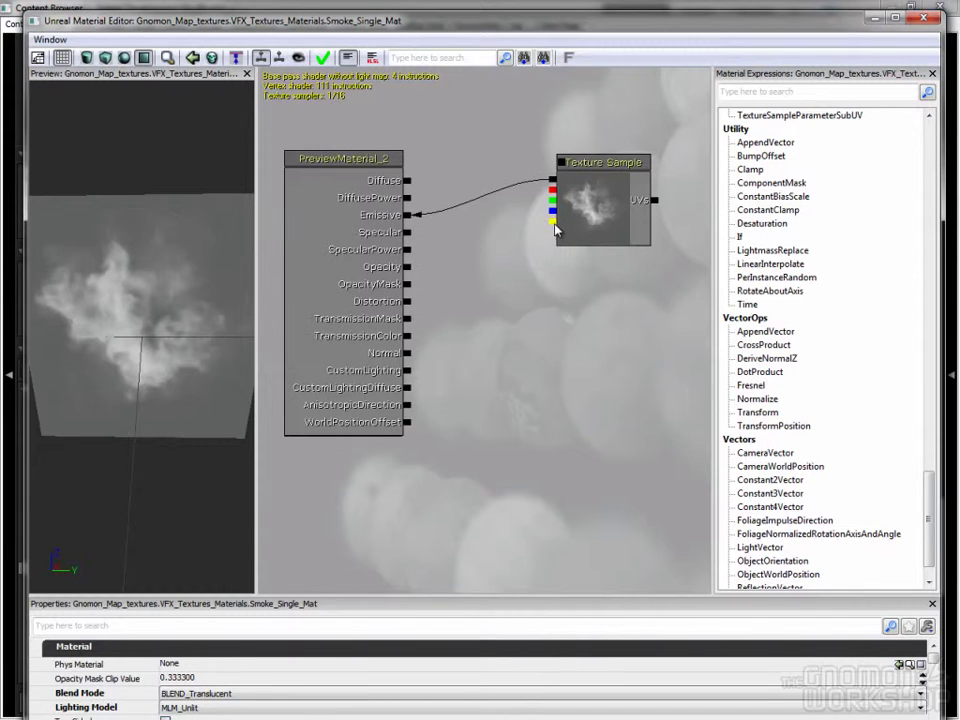
Connect the Texture Sample's alpha output to Opacity, line the node up with the inputs, and apply the material changes.
{"action": "left_click_drag", "start_coordinate": [553, 221], "coordinate": [408, 269]}
{"action": "left_click_drag", "start_coordinate": [165, 336], "coordinate": [230, 300]}
{"action": "left_click_drag", "start_coordinate": [627, 215], "coordinate": [608, 255]}
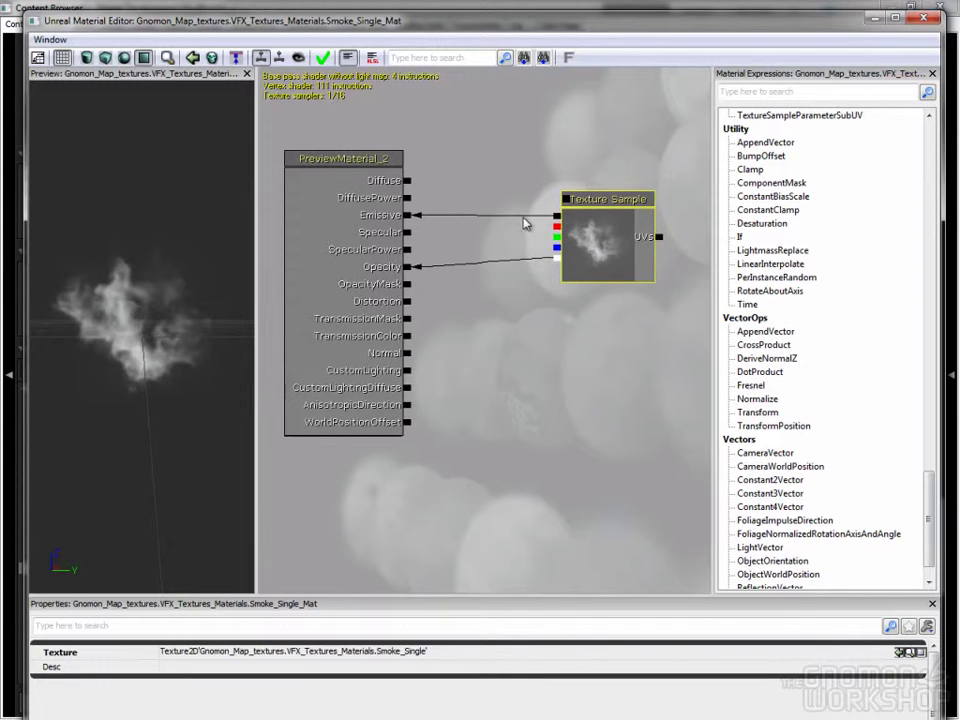
{"action": "left_click", "coordinate": [323, 59]}
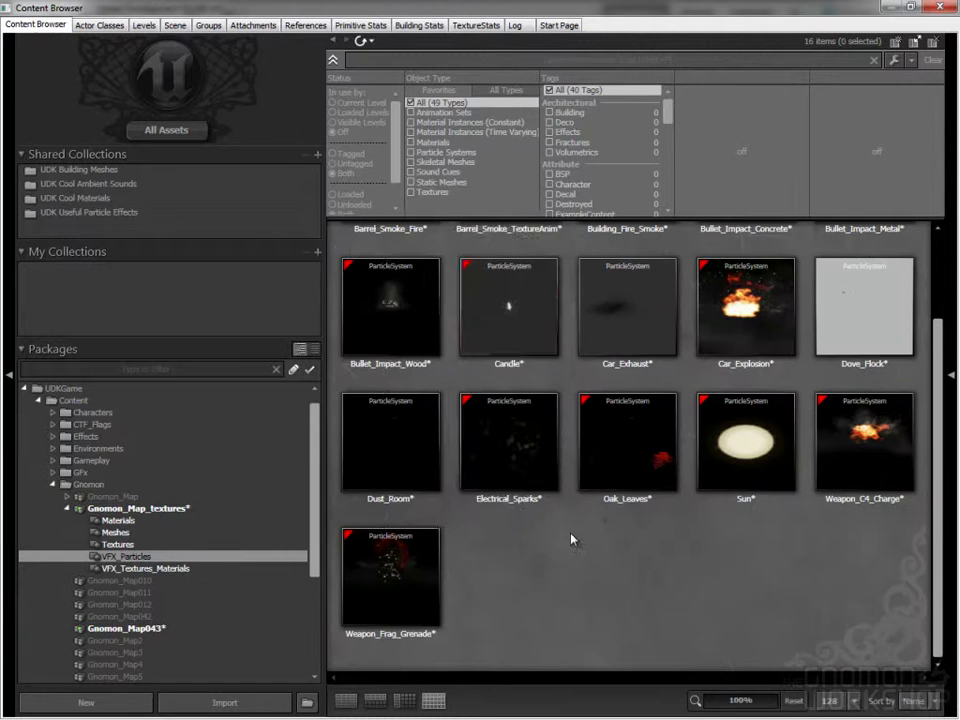
Create a new ParticleSystem named Smoke_Single in the VFX_Particles group of Gnomon_Map_textures.
{"action": "right_click", "coordinate": [568, 534]}
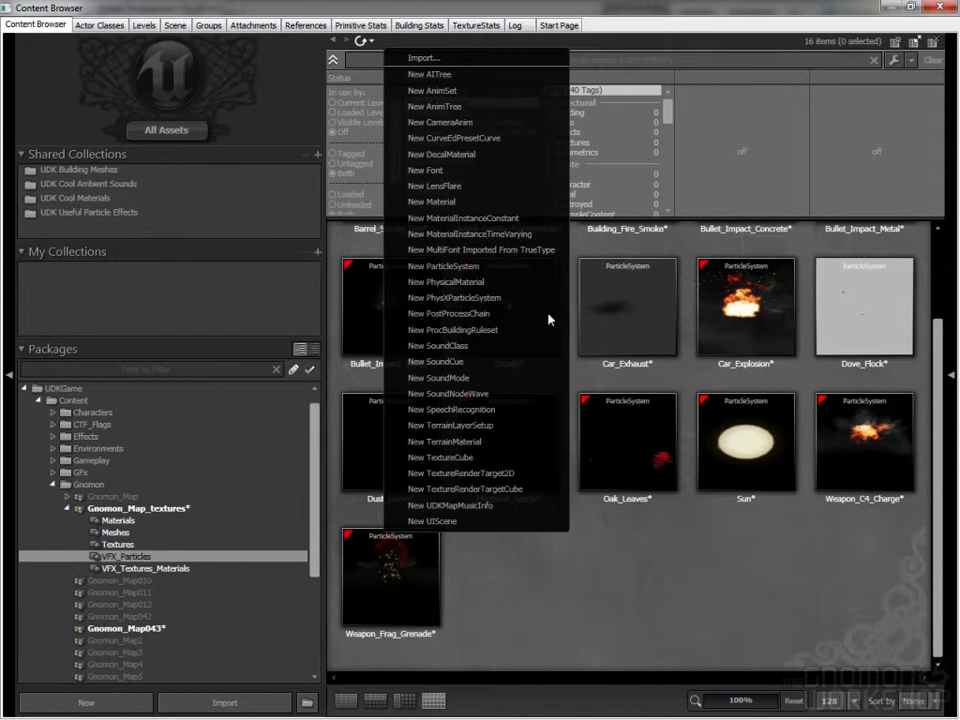
{"action": "left_click", "coordinate": [492, 268]}
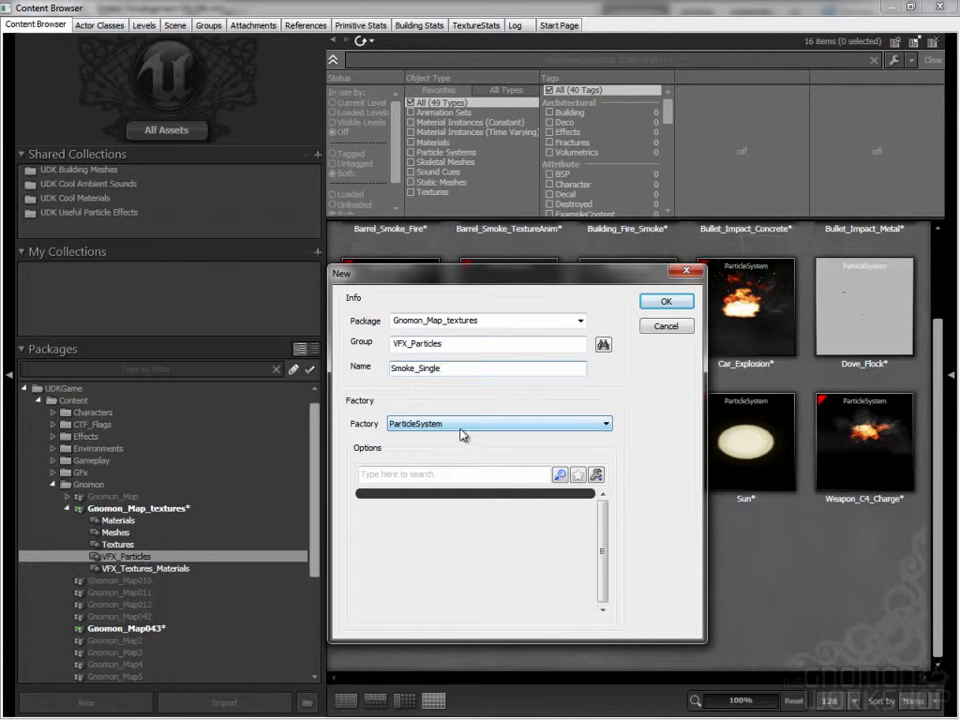
{"action": "left_click_drag", "start_coordinate": [450, 346], "coordinate": [382, 363]}
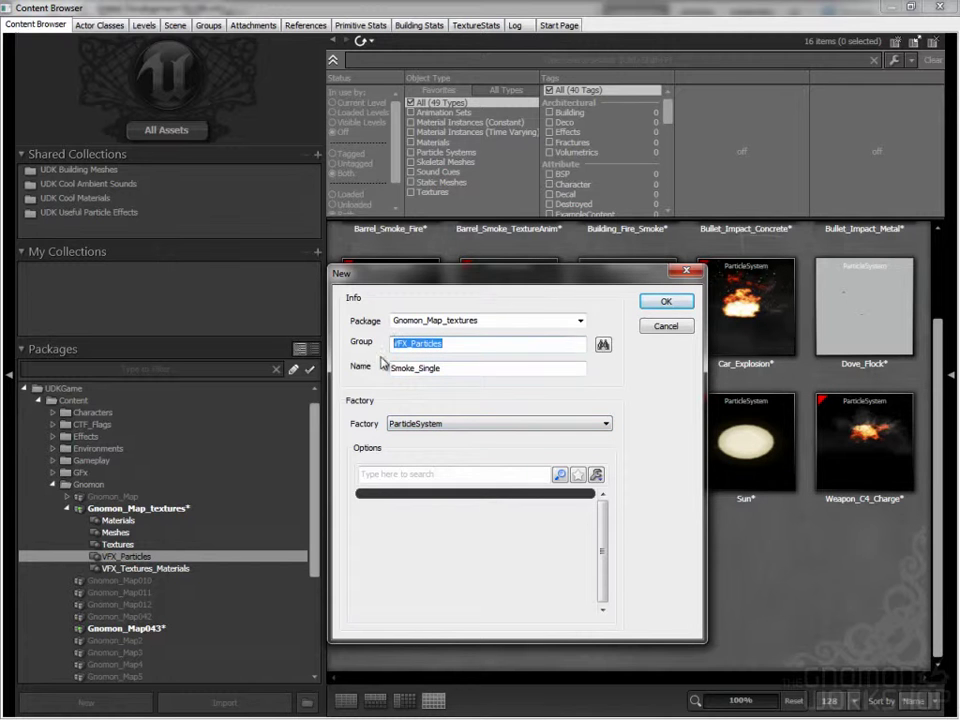
{"action": "left_click", "coordinate": [666, 303]}
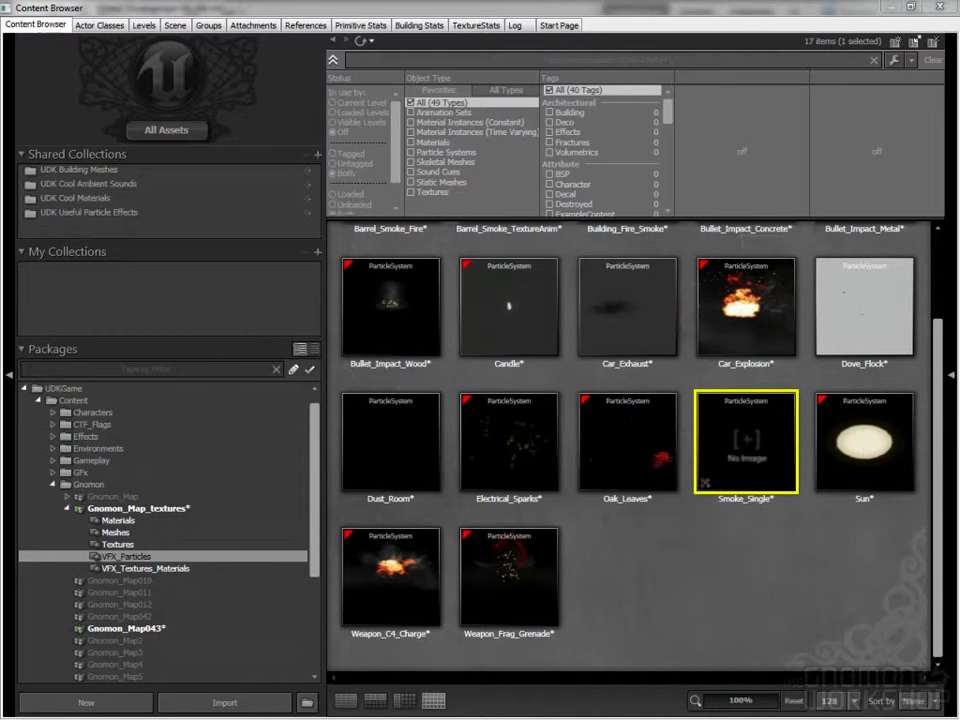
Maximize the Cascade window for Smoke_Single and select the Material property in the emitter's Required module.
{"action": "left_click_drag", "start_coordinate": [808, 97], "coordinate": [407, 15]}
{"action": "double_click", "coordinate": [407, 15]}
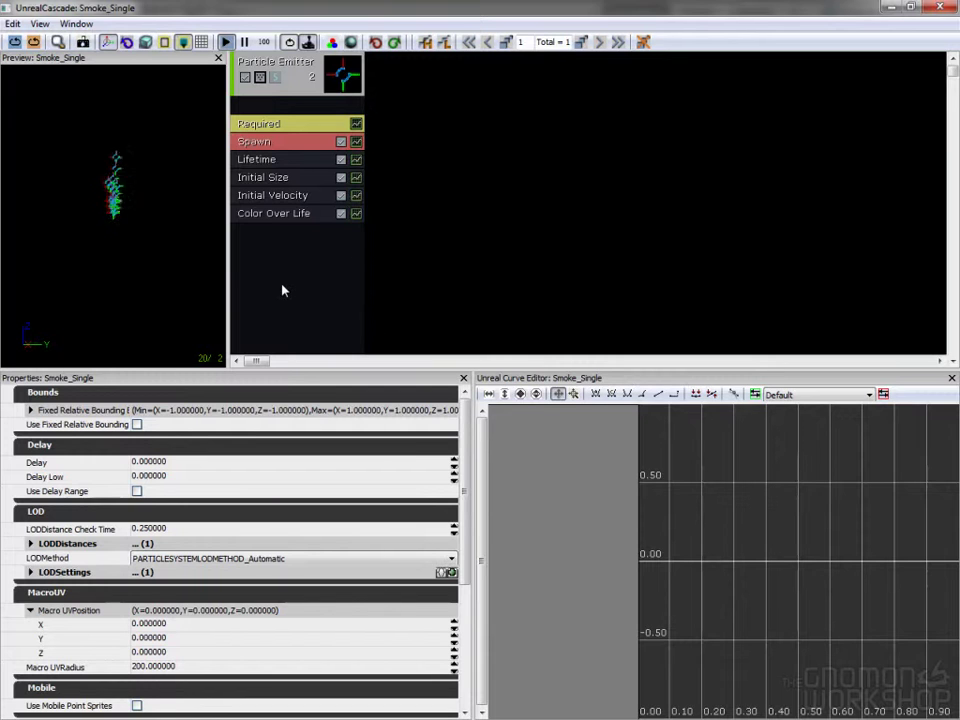
{"action": "left_click", "coordinate": [318, 195]}
{"action": "left_click", "coordinate": [278, 151]}
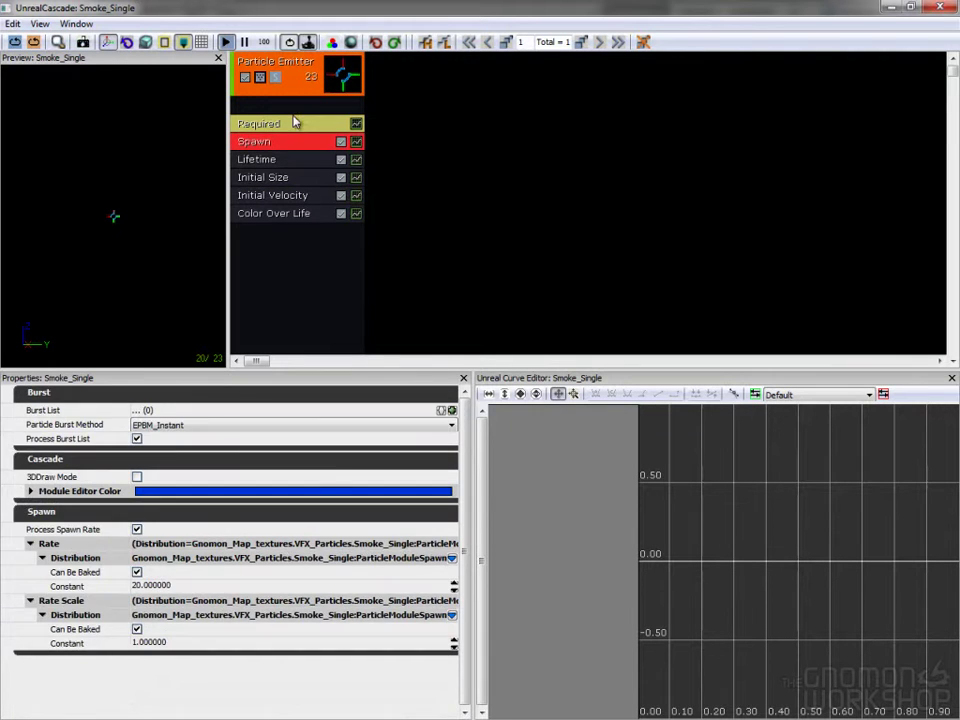
{"action": "left_click", "coordinate": [294, 123]}
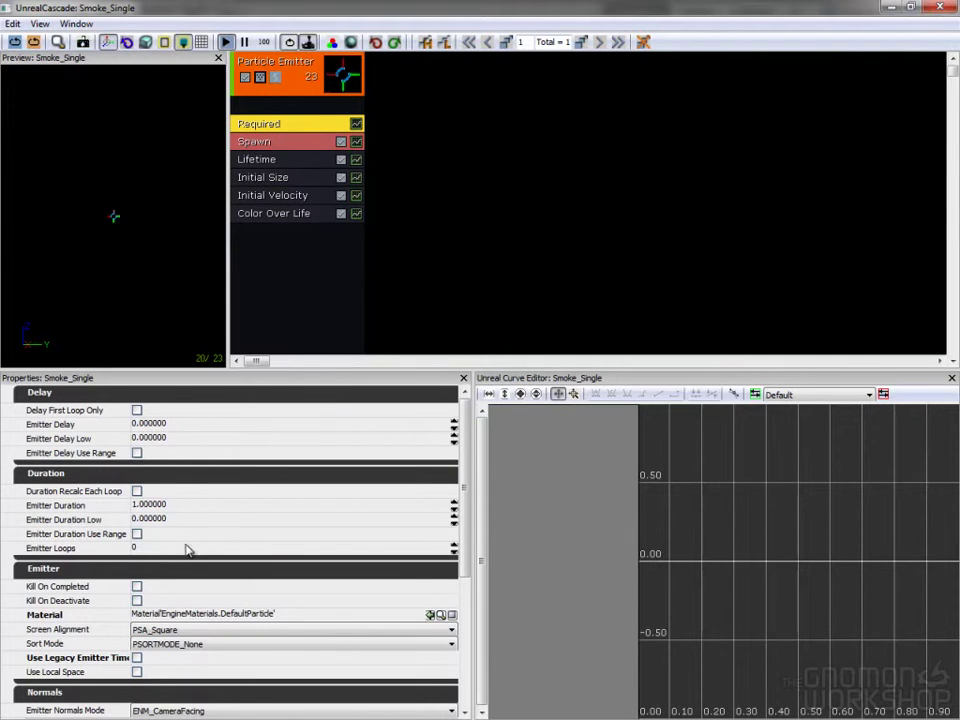
{"action": "left_click", "coordinate": [62, 615]}
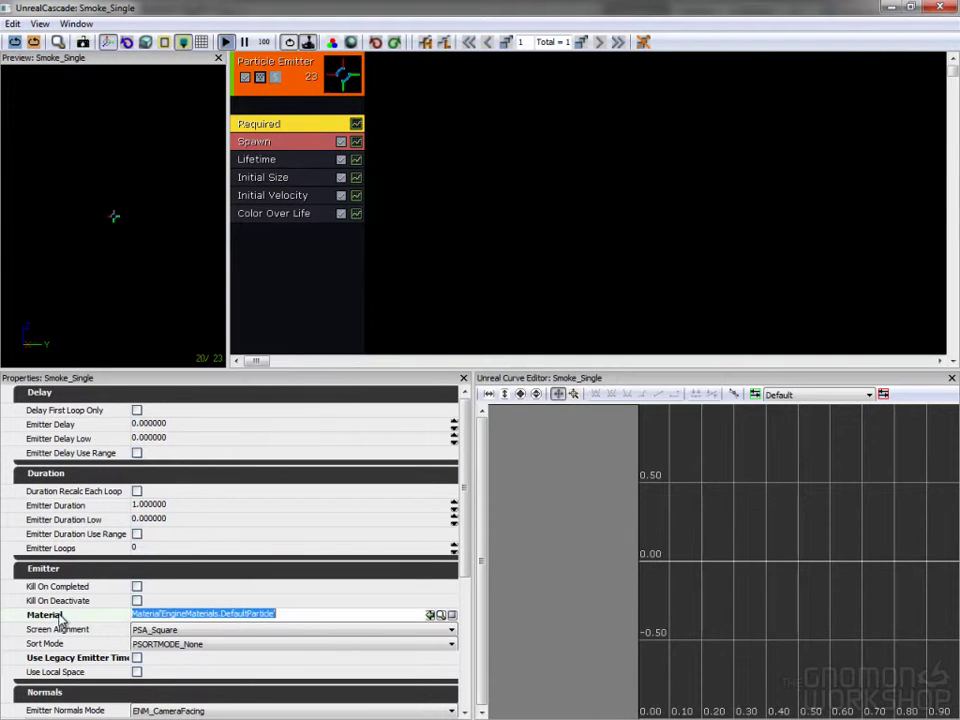
{"action": "left_click", "coordinate": [278, 130]}
{"action": "left_click", "coordinate": [62, 617]}
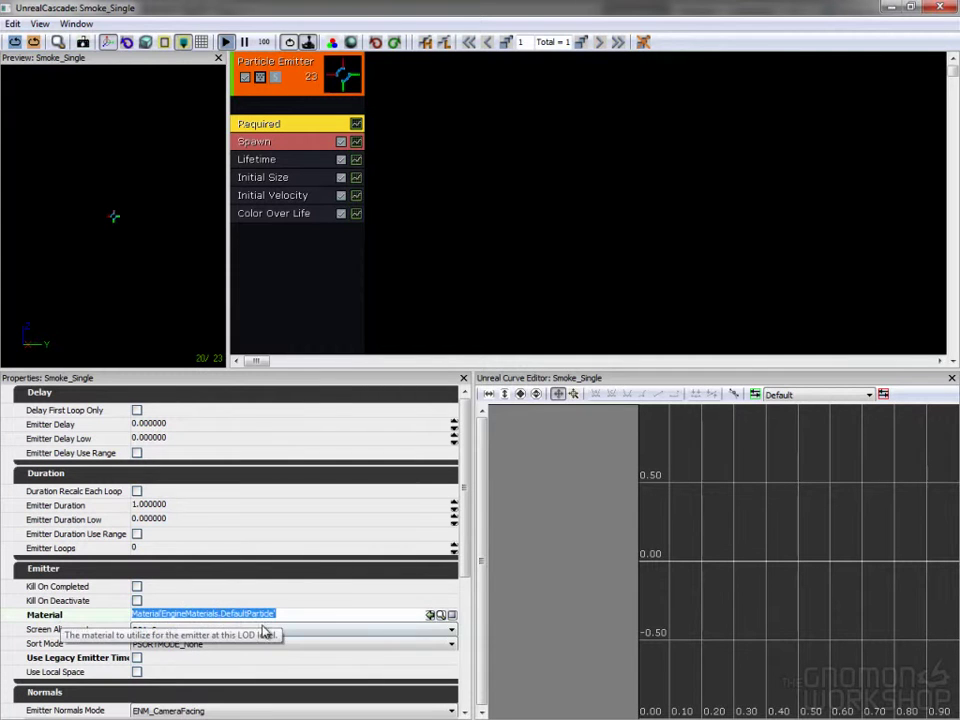
Copy the full name of Smoke_Single_Mat from the VFX_Textures_Materials group in the Content Browser.
{"action": "left_click", "coordinate": [440, 616]}
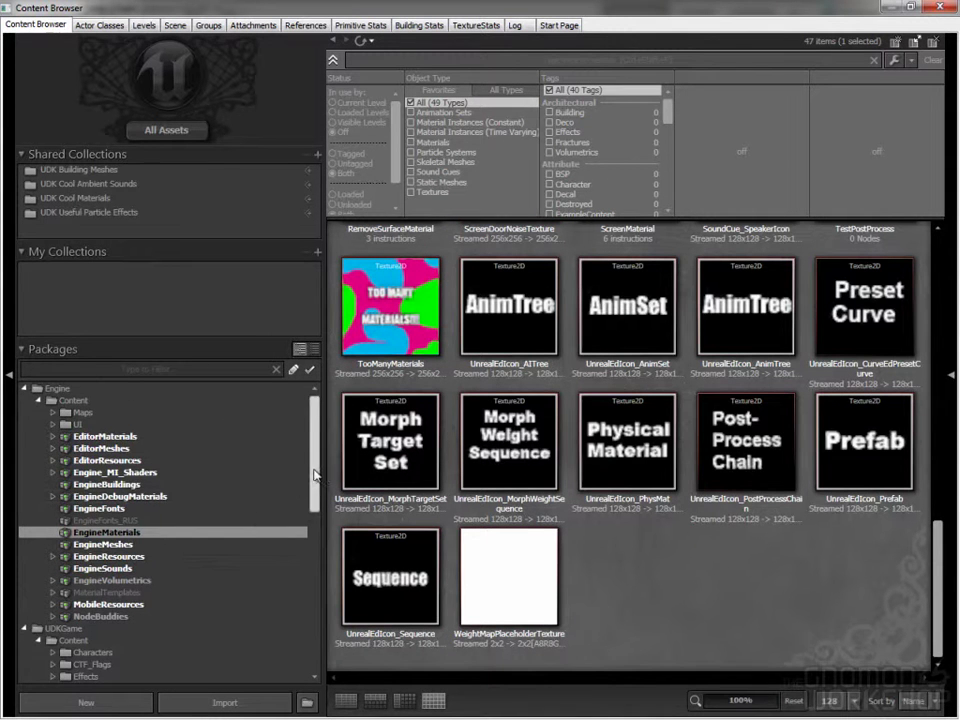
{"action": "left_click_drag", "start_coordinate": [316, 476], "coordinate": [303, 608]}
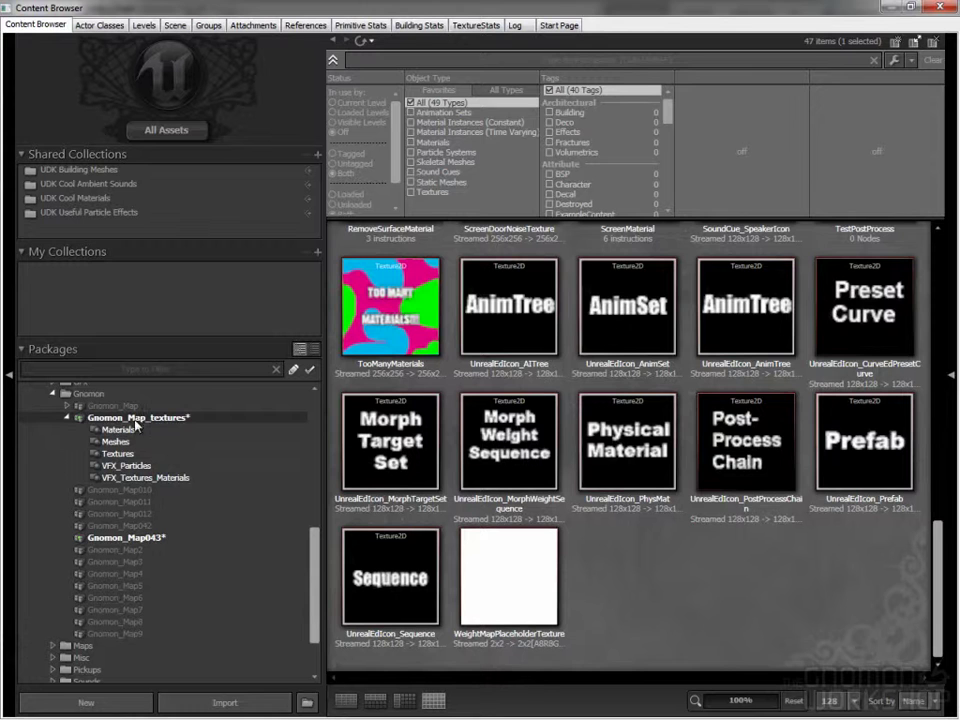
{"action": "left_click", "coordinate": [174, 479]}
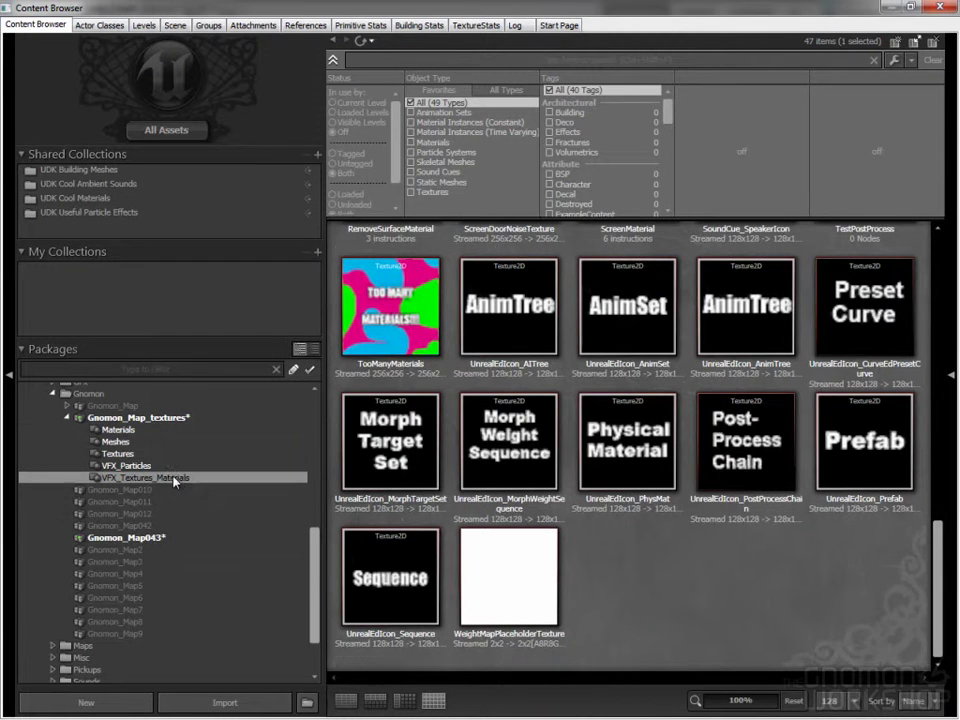
{"action": "left_click", "coordinate": [752, 586]}
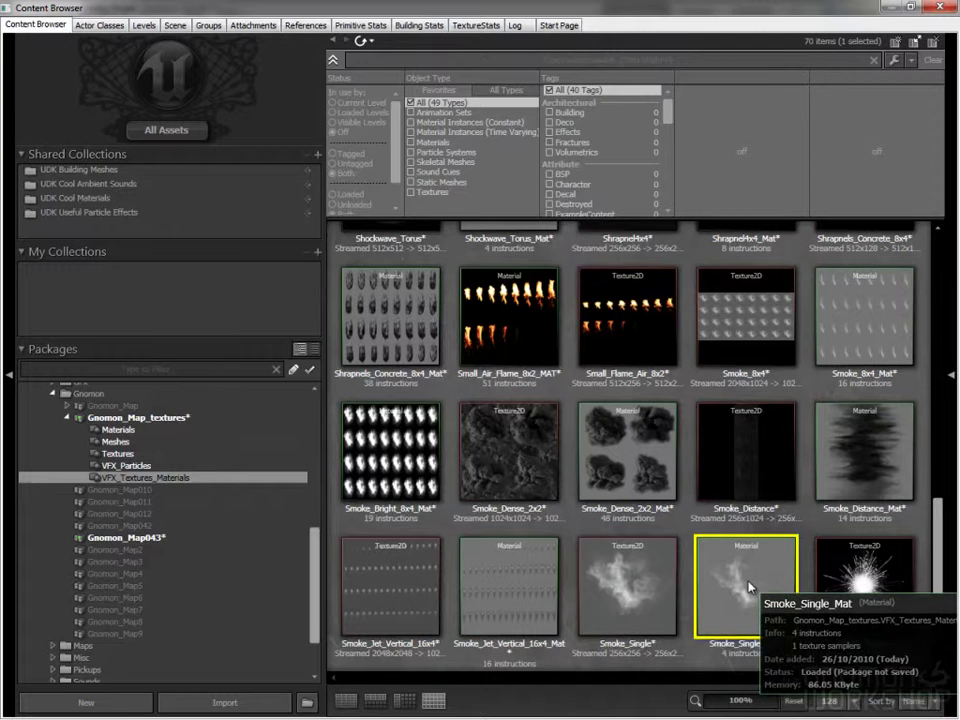
{"action": "right_click", "coordinate": [737, 583]}
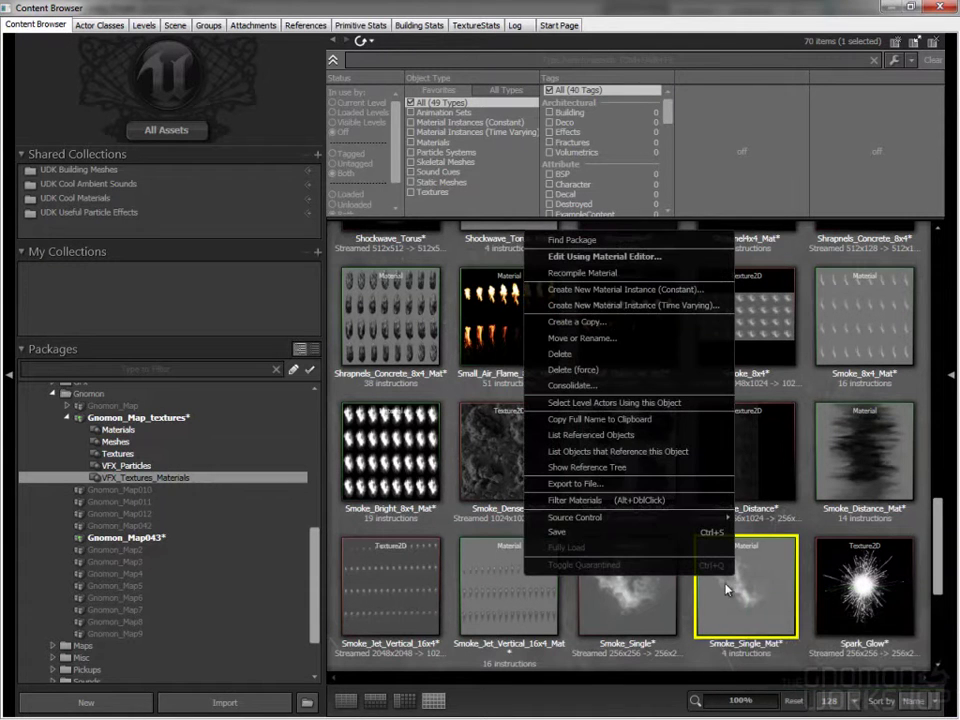
{"action": "left_click", "coordinate": [659, 424]}
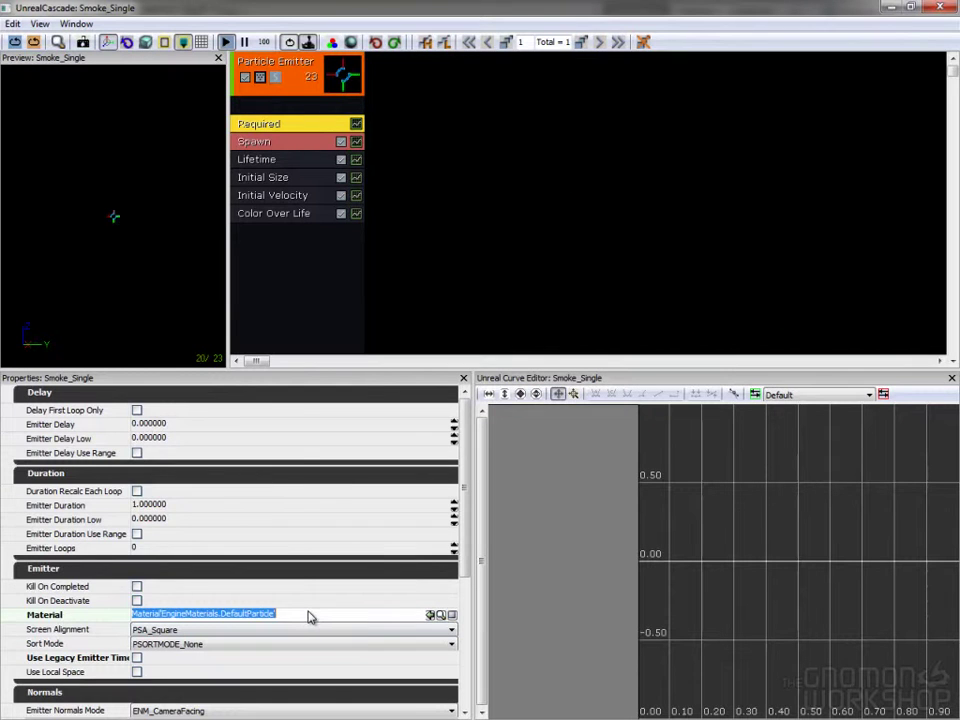
Paste the copied Smoke_Single_Mat reference as the Required module's Material and close Cascade.
{"action": "right_click", "coordinate": [309, 617]}
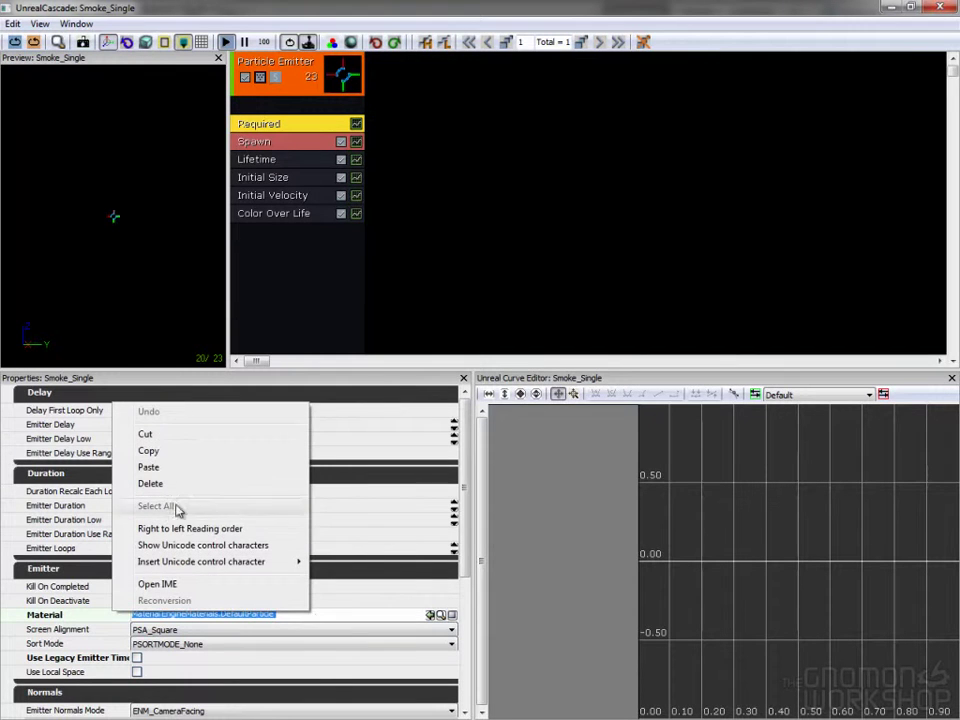
{"action": "left_click", "coordinate": [182, 470]}
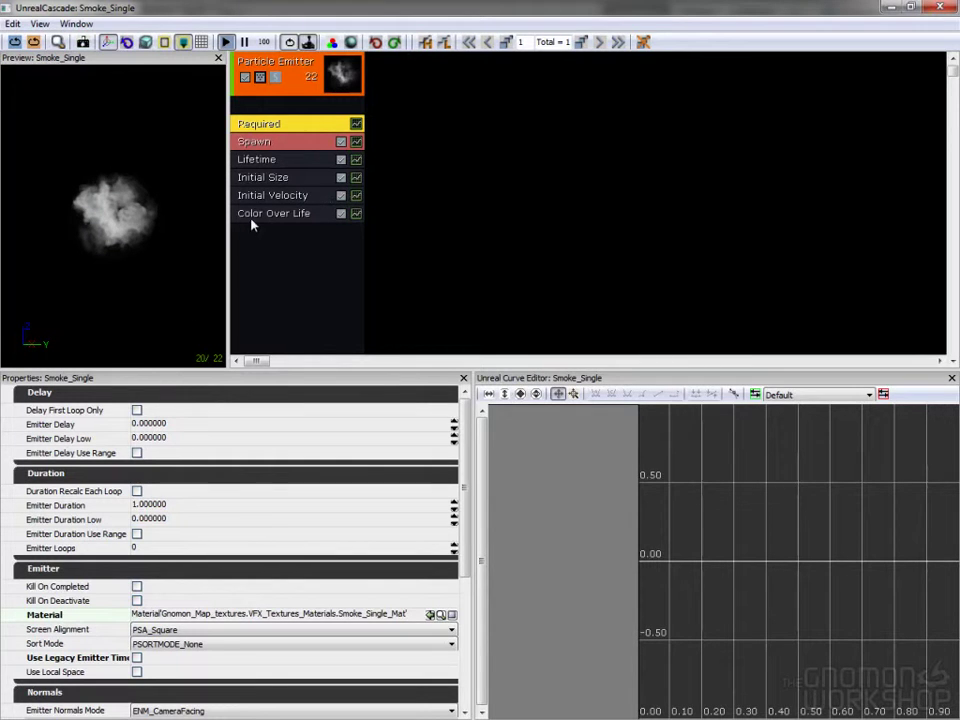
{"action": "left_click", "coordinate": [943, 8]}
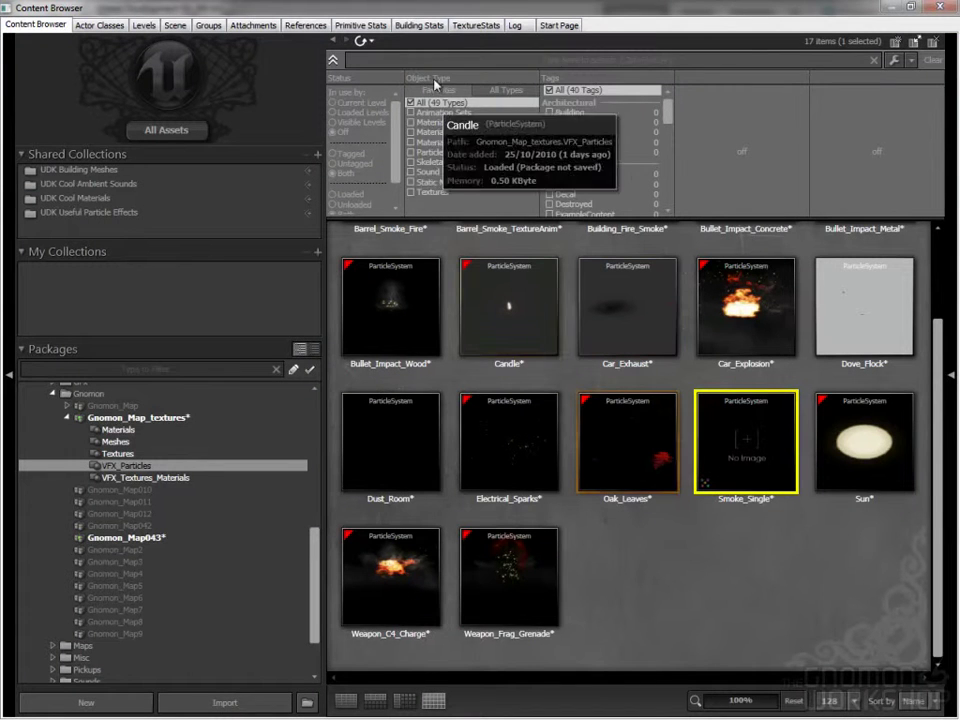
Restore and shrink the Content Browser window to uncover the level viewport, keeping the VFX_Particles assets in view.
{"action": "left_click_drag", "start_coordinate": [367, 6], "coordinate": [364, 9]}
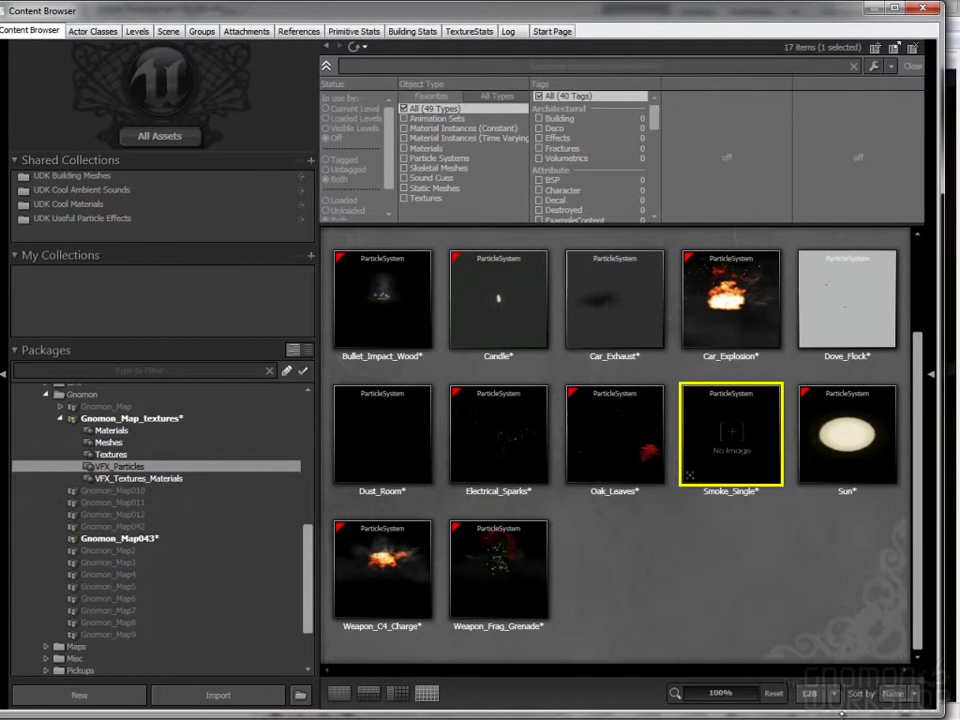
{"action": "left_click_drag", "start_coordinate": [943, 716], "coordinate": [666, 514]}
{"action": "scroll", "coordinate": [442, 295], "scroll_direction": "up", "scroll_amount": 3}
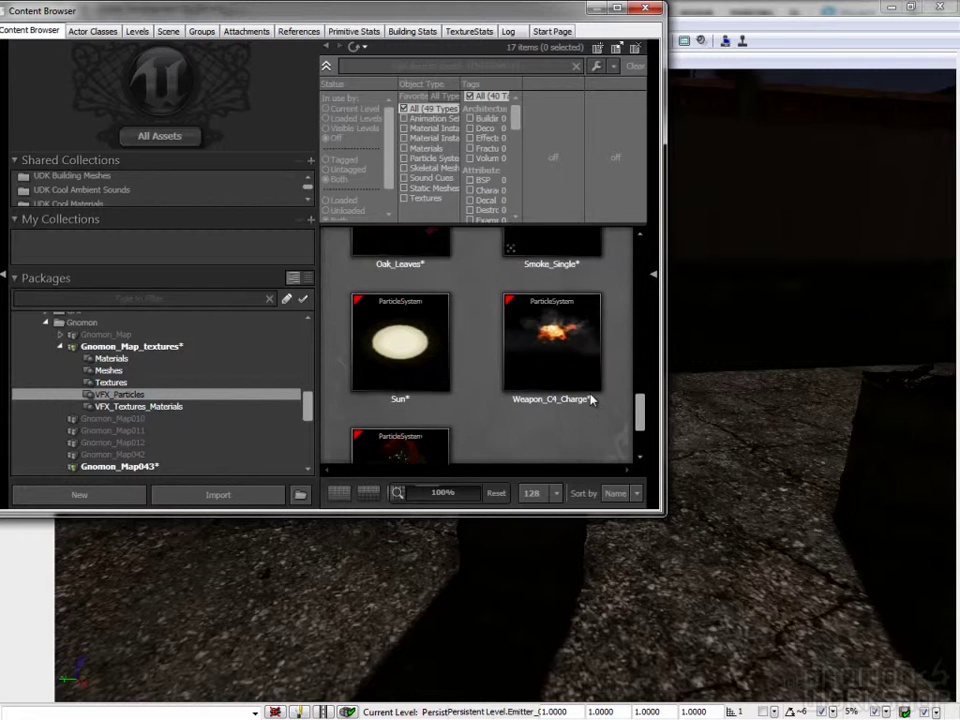
Move the Content Browser aside and place a Smoke_Single emitter in the level on top of the barrel.
{"action": "scroll", "coordinate": [591, 399], "scroll_direction": "up", "scroll_amount": 2}
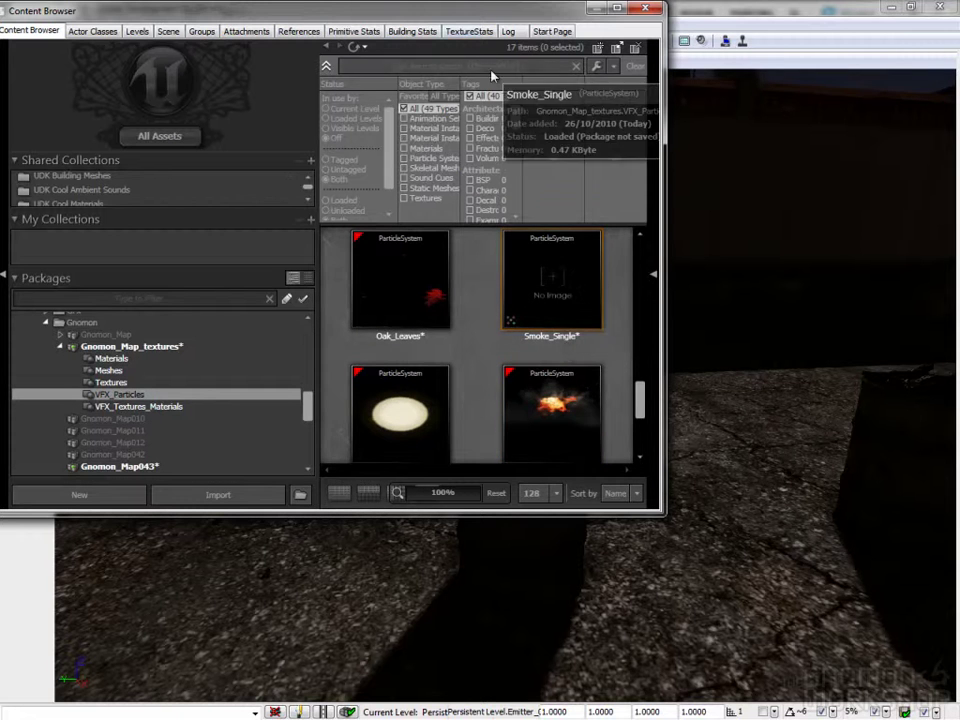
{"action": "left_click_drag", "start_coordinate": [491, 10], "coordinate": [217, 52]}
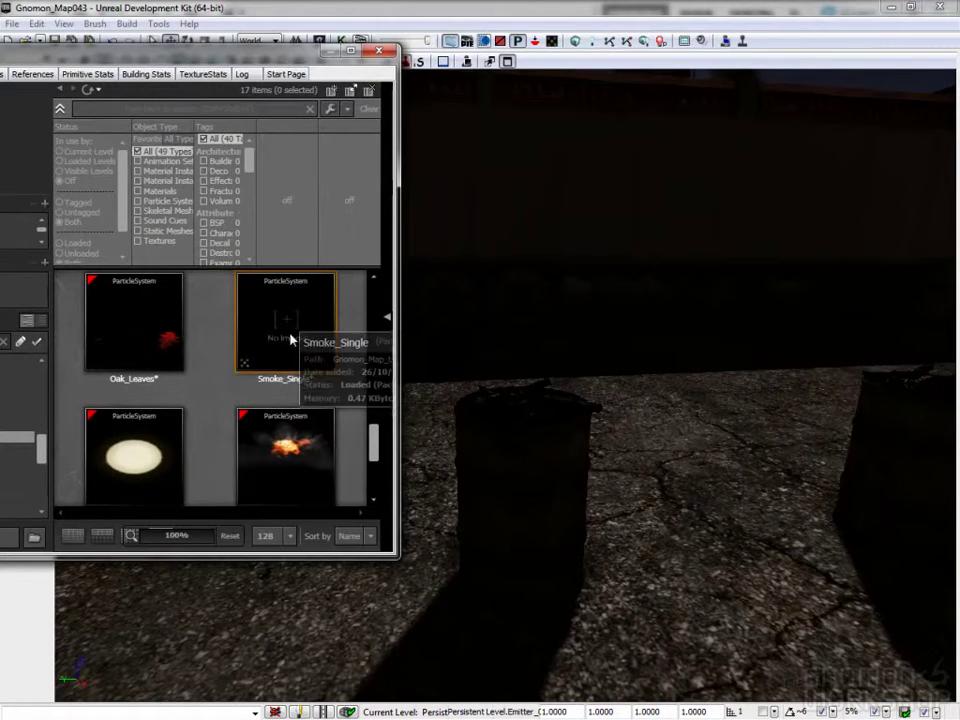
{"action": "left_click_drag", "start_coordinate": [291, 340], "coordinate": [523, 403]}
{"action": "mouse_move", "coordinate": [684, 454]}
{"action": "left_mouse_down"}
{"action": "mouse_move", "coordinate": [689, 403]}
{"action": "mouse_move", "coordinate": [690, 437]}
{"action": "left_mouse_up"}
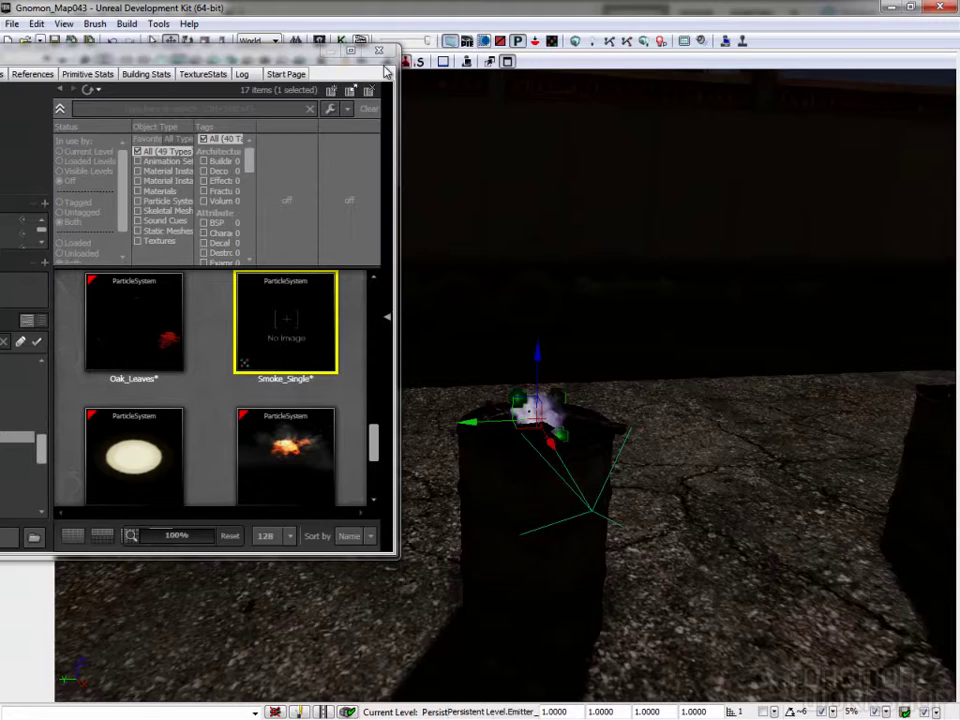
Move the Content Browser lower and turn on Game View to hide the emitter's icons and gizmo in the viewport.
{"action": "right_click_drag", "start_coordinate": [641, 334], "coordinate": [613, 310]}
{"action": "left_click_drag", "start_coordinate": [613, 310], "coordinate": [638, 358]}
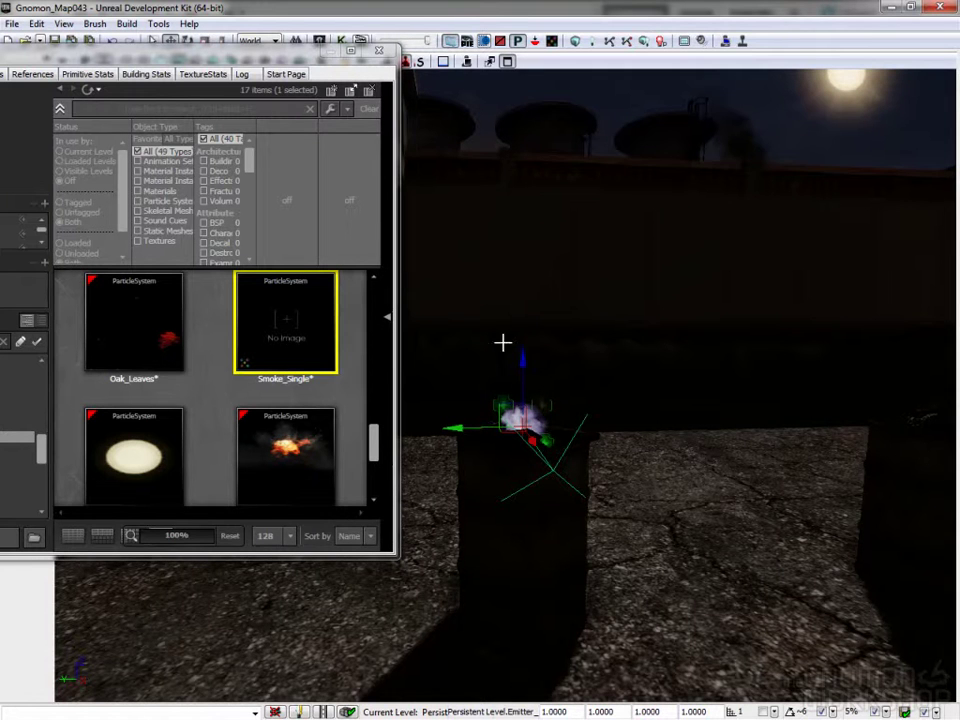
{"action": "left_click_drag", "start_coordinate": [272, 61], "coordinate": [261, 155]}
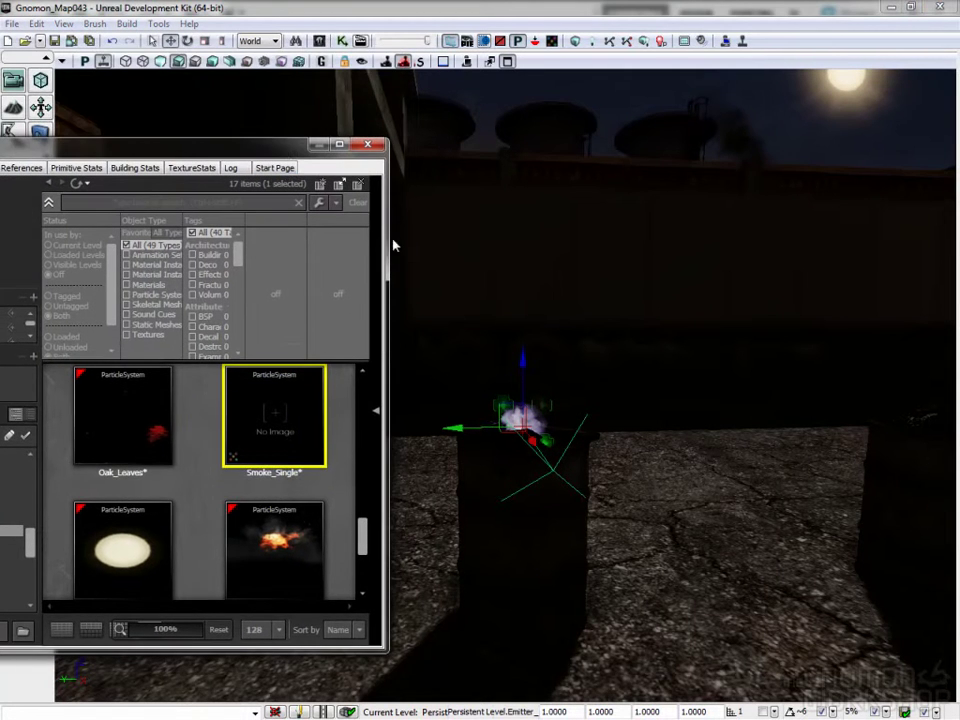
{"action": "left_click", "coordinate": [321, 63]}
{"action": "left_click", "coordinate": [655, 464]}
{"action": "right_click_drag", "start_coordinate": [655, 464], "coordinate": [638, 478]}
{"action": "left_click_drag", "start_coordinate": [638, 479], "coordinate": [640, 476]}
Open Smoke_Single in Cascade, then shrink and move its window so the level viewport stays visible beside it.
{"action": "mouse_move", "coordinate": [284, 395]}
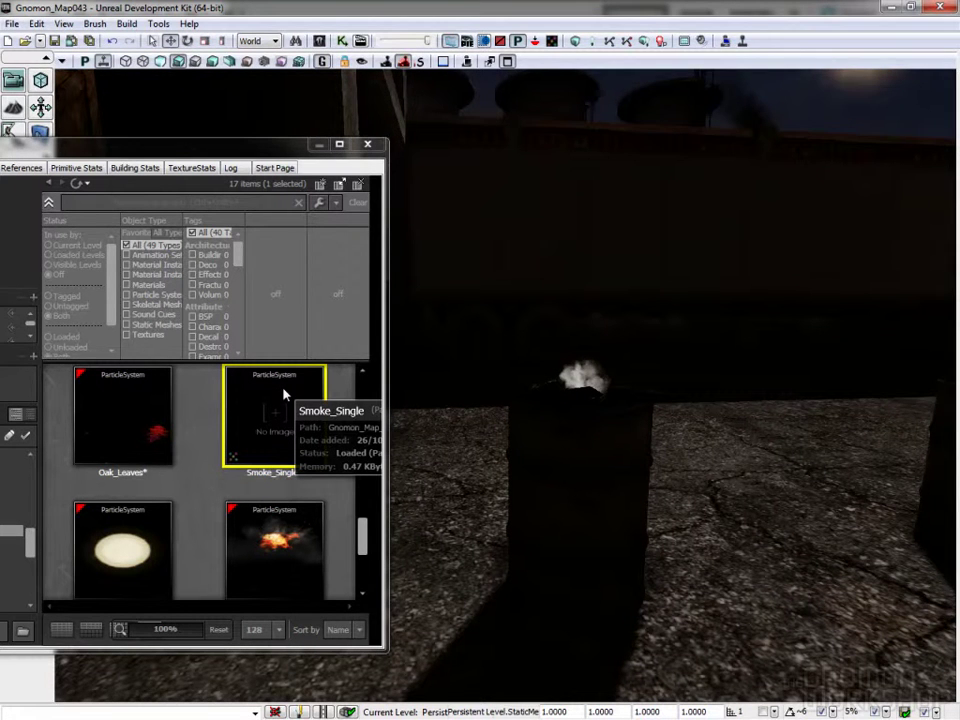
{"action": "double_click", "coordinate": [284, 395]}
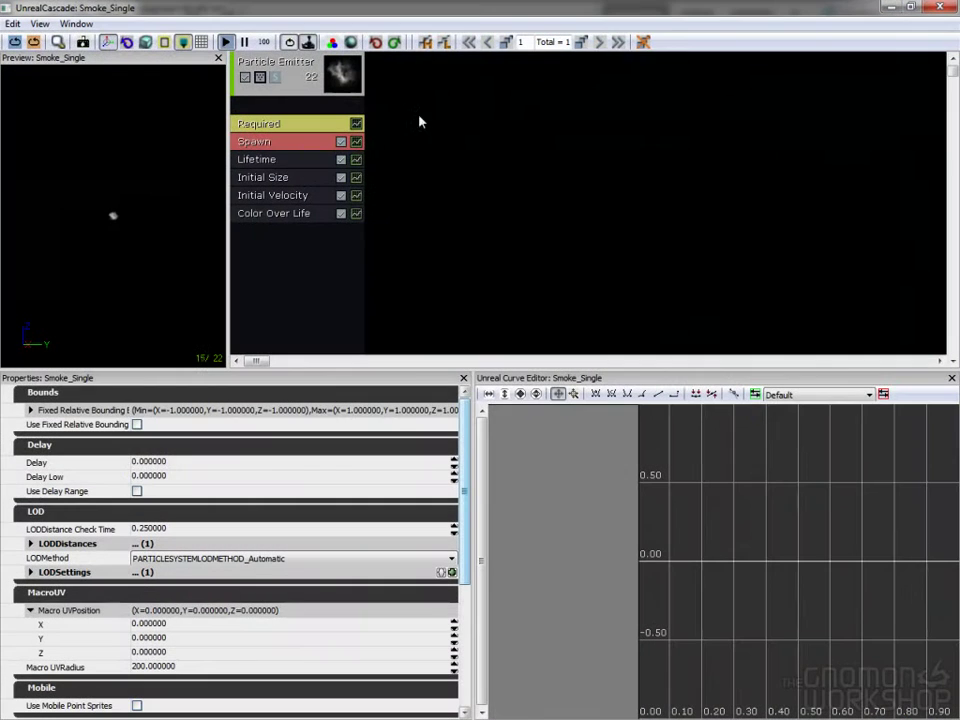
{"action": "double_click", "coordinate": [210, 9]}
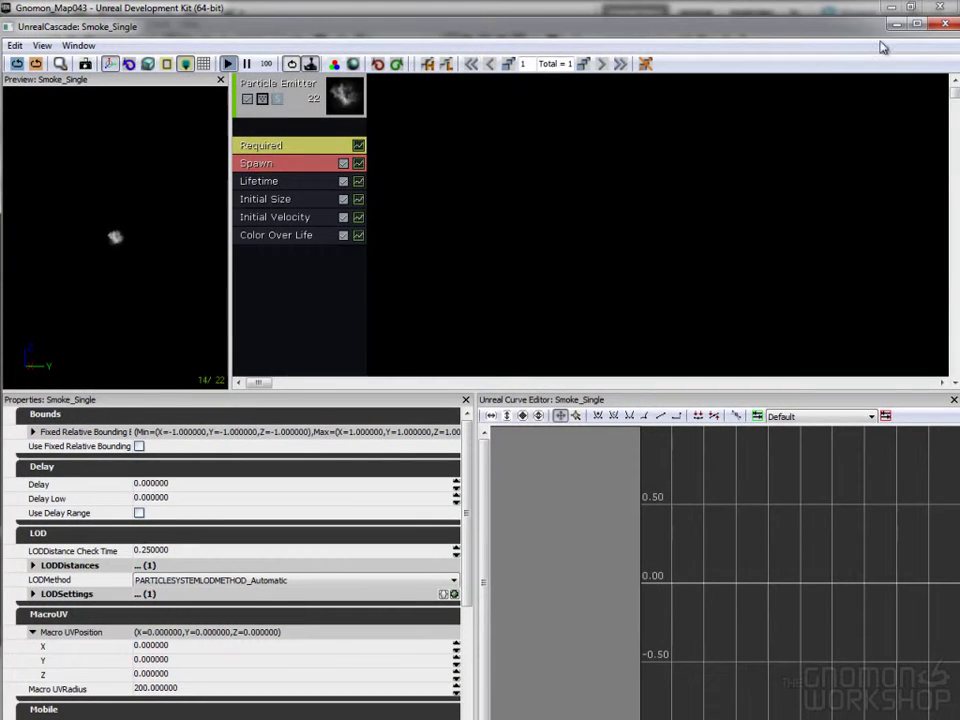
{"action": "left_click_drag", "start_coordinate": [880, 26], "coordinate": [792, 18]}
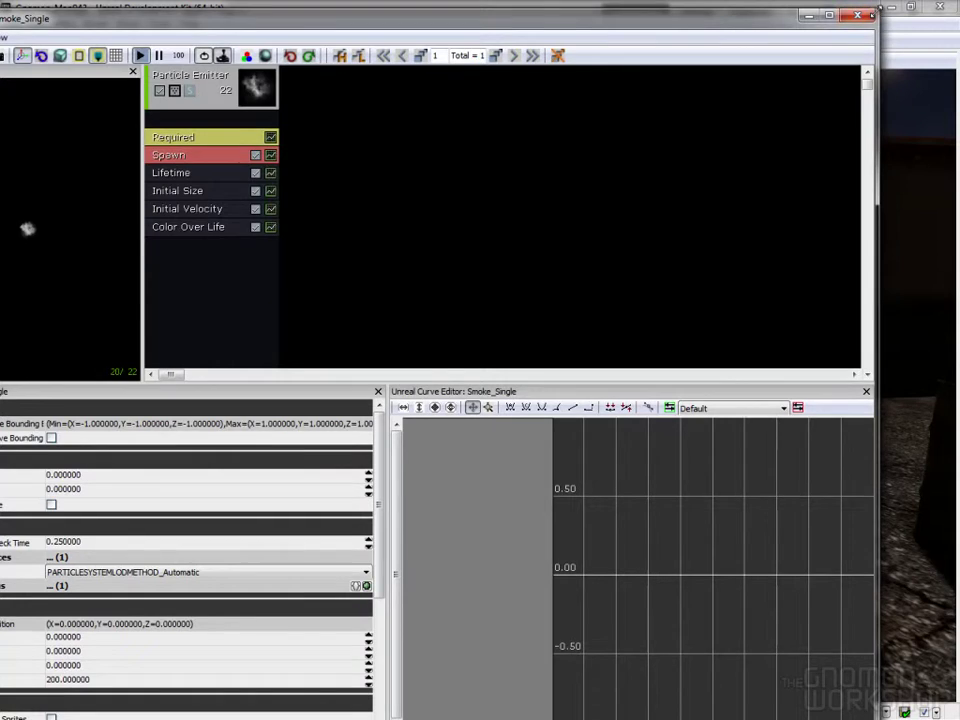
{"action": "left_click_drag", "start_coordinate": [877, 8], "coordinate": [483, 207]}
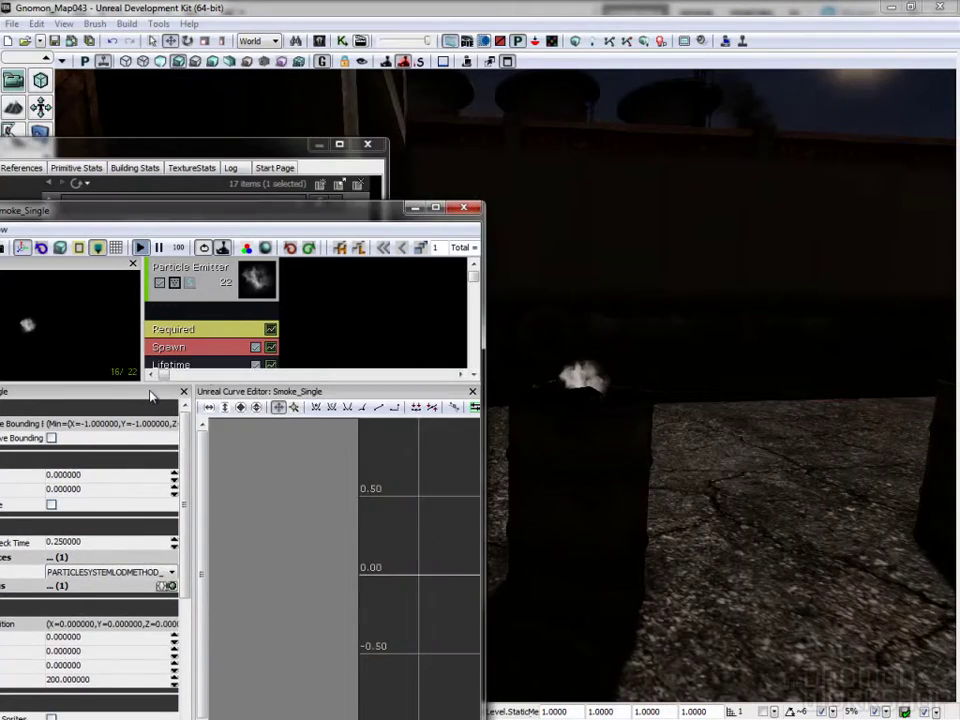
{"action": "right_click_drag", "start_coordinate": [560, 428], "coordinate": [671, 434]}
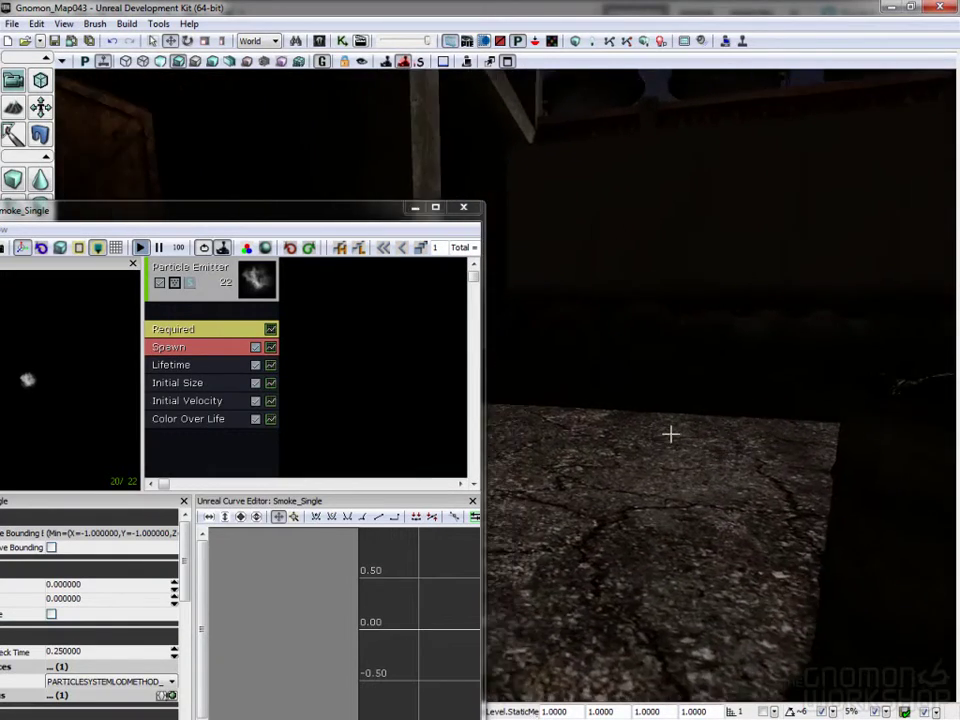
{"action": "left_click_drag", "start_coordinate": [283, 225], "coordinate": [764, 103]}
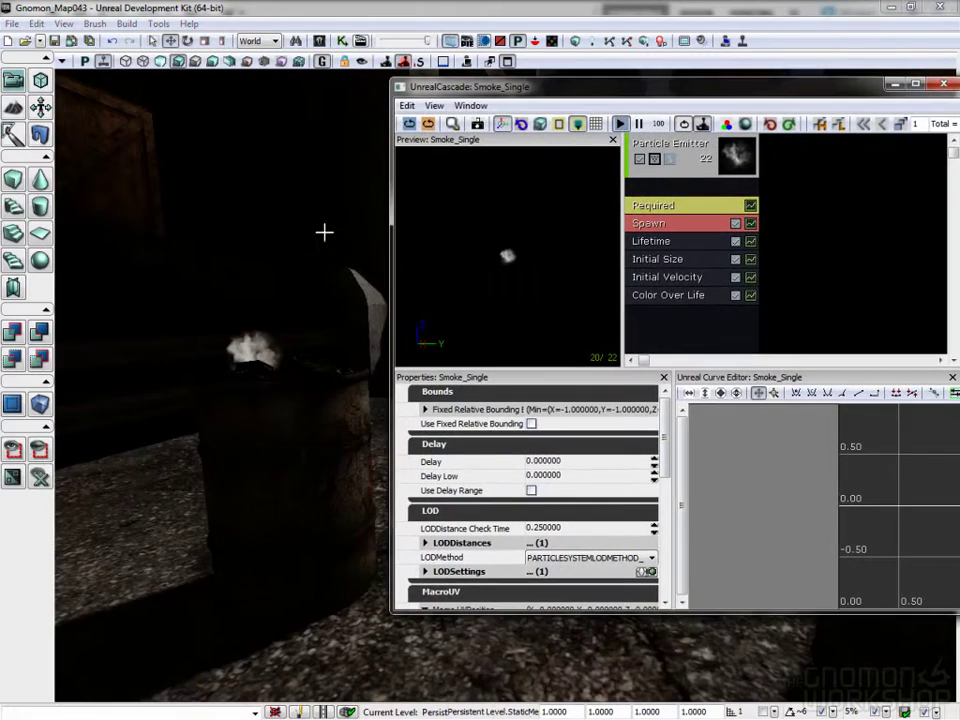
Toggle the viewport's Real Time option and view the smoke on the barrel beside the Cascade window.
{"action": "right_click_drag", "start_coordinate": [320, 312], "coordinate": [332, 282]}
{"action": "left_click_drag", "start_coordinate": [332, 282], "coordinate": [106, 102]}
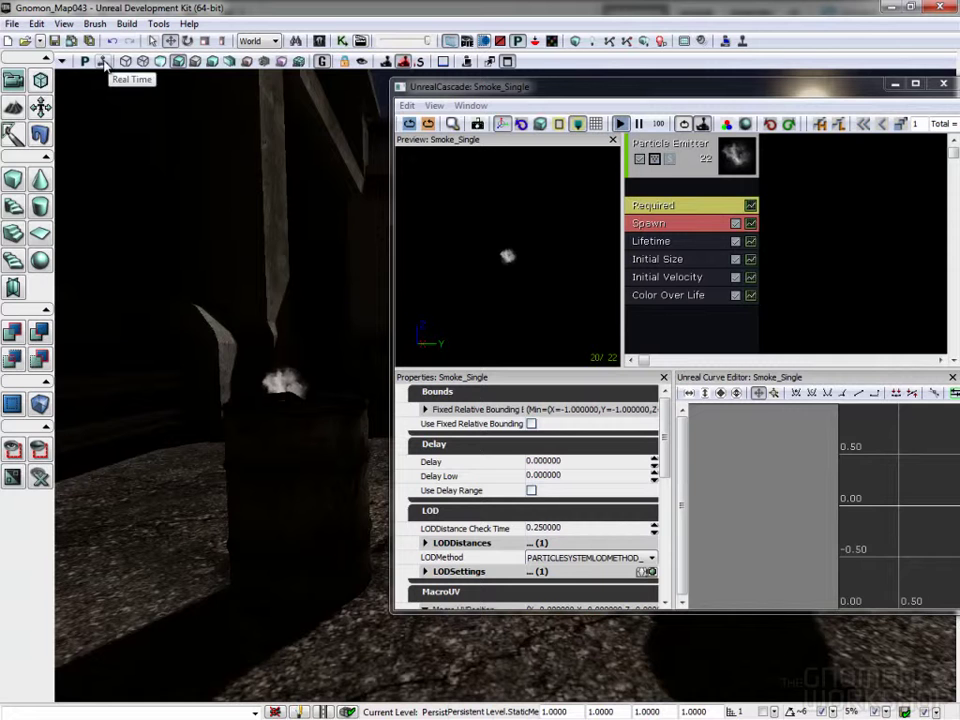
{"action": "left_click", "coordinate": [104, 62]}
{"action": "left_click_drag", "start_coordinate": [219, 223], "coordinate": [315, 318]}
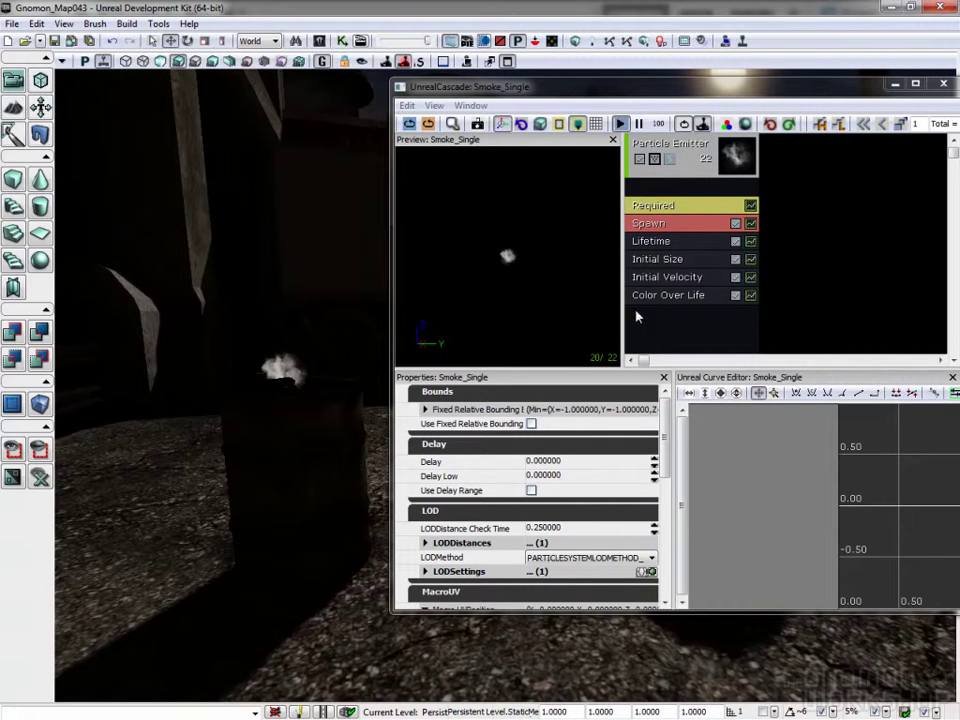
{"action": "left_click_drag", "start_coordinate": [371, 300], "coordinate": [380, 352]}
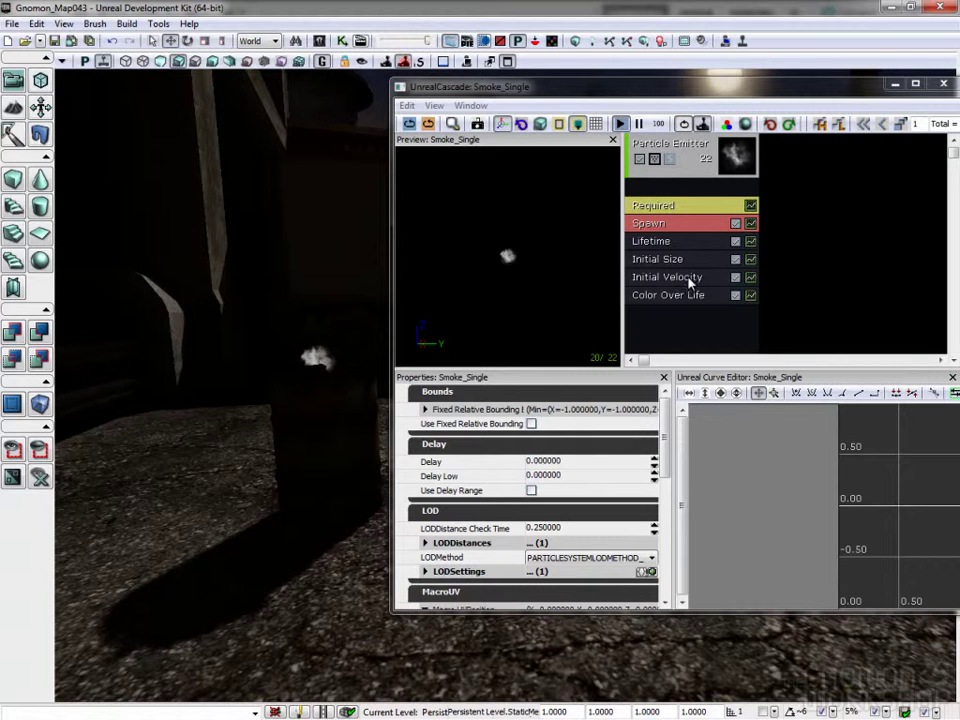
Set the Initial Size module's Start Size X to 128 for both Max and Min.
{"action": "left_click", "coordinate": [686, 245]}
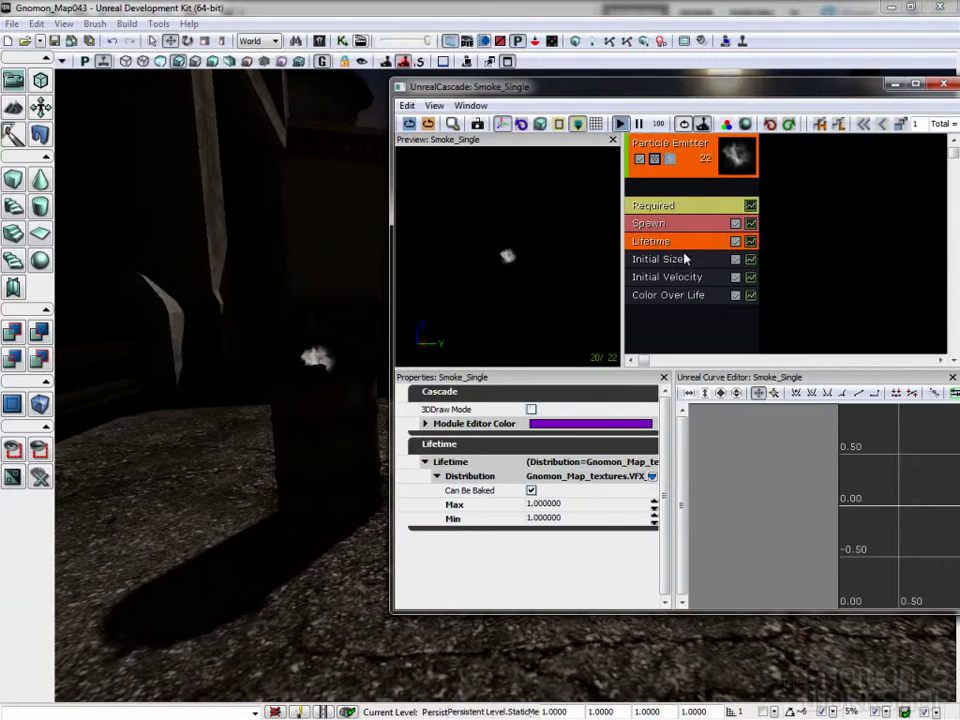
{"action": "left_click", "coordinate": [682, 259]}
{"action": "left_click", "coordinate": [580, 536]}
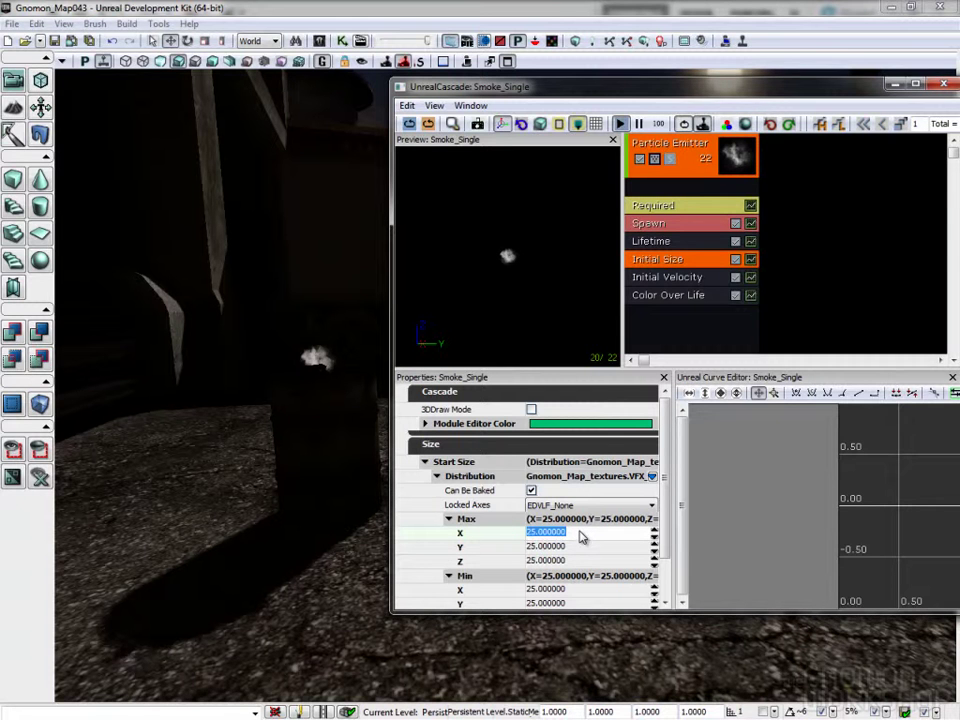
{"action": "type", "text": "128"}
{"action": "key", "text": "Tab"}
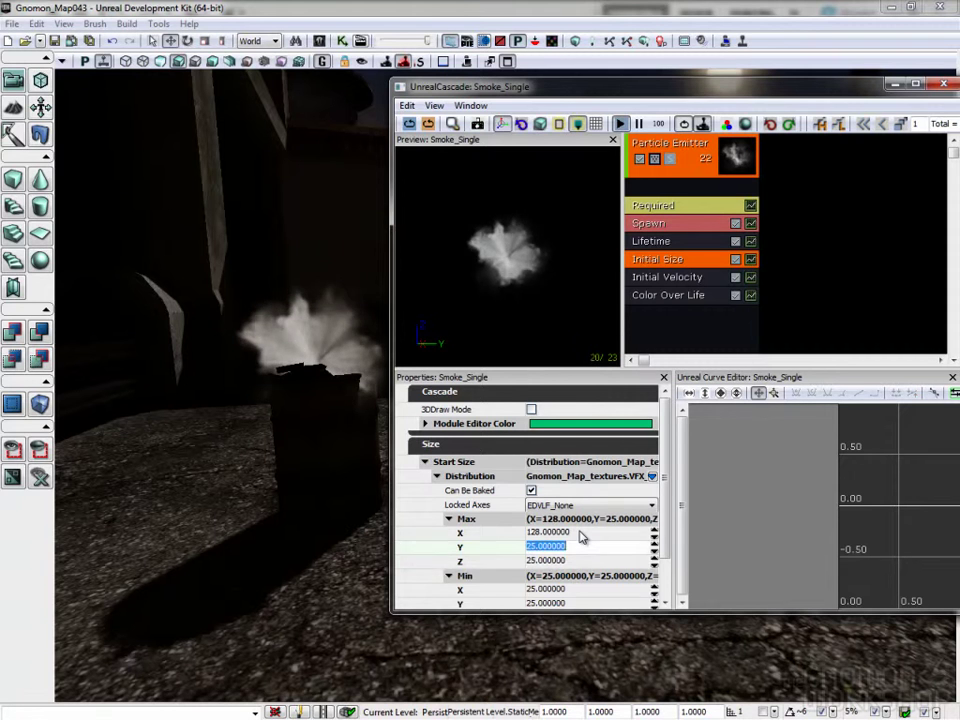
{"action": "key", "text": "Tab"}
{"action": "key", "text": "Tab"}
{"action": "type", "text": "128"}
{"action": "key", "text": "Return"}
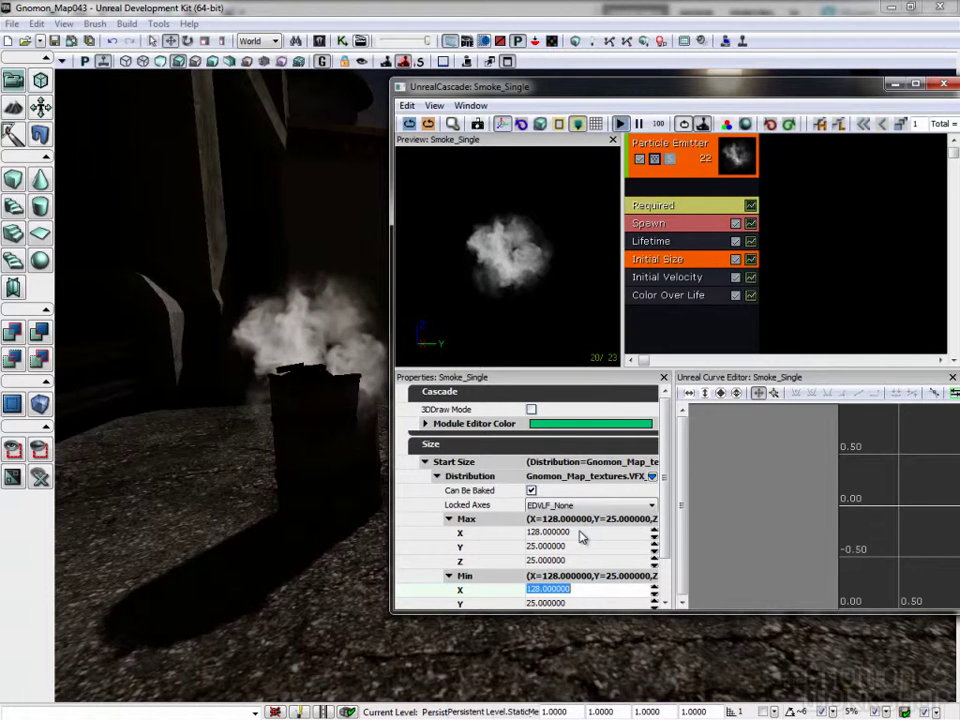
Set the Initial Velocity module's Start Velocity Z to 128 for both Max and Min.
{"action": "left_click_drag", "start_coordinate": [278, 333], "coordinate": [375, 418]}
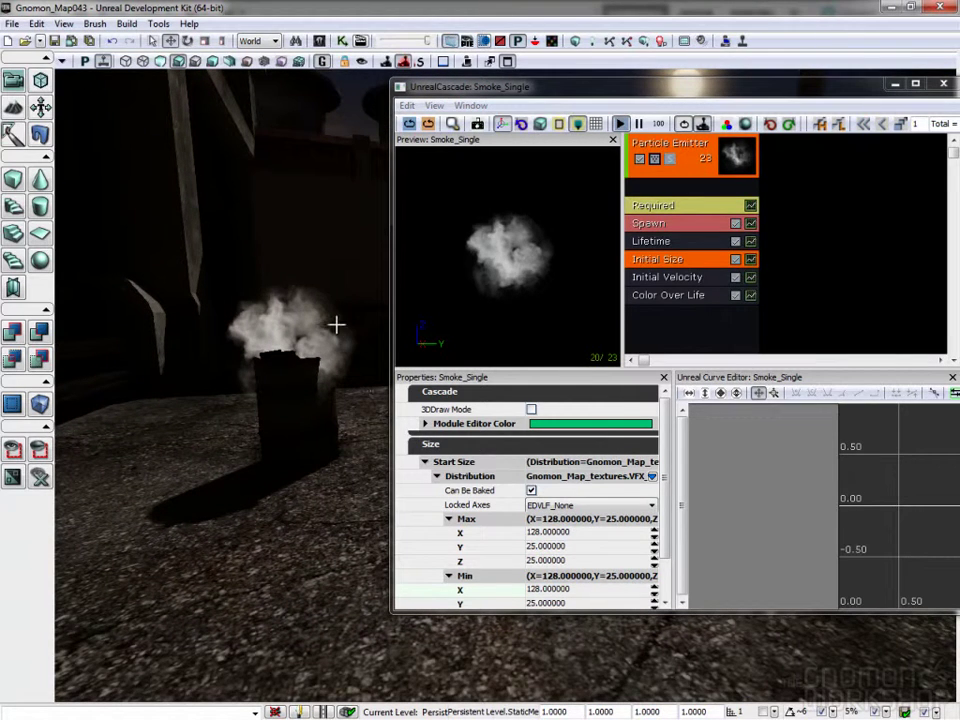
{"action": "left_click_drag", "start_coordinate": [274, 154], "coordinate": [319, 236]}
{"action": "left_click", "coordinate": [700, 277]}
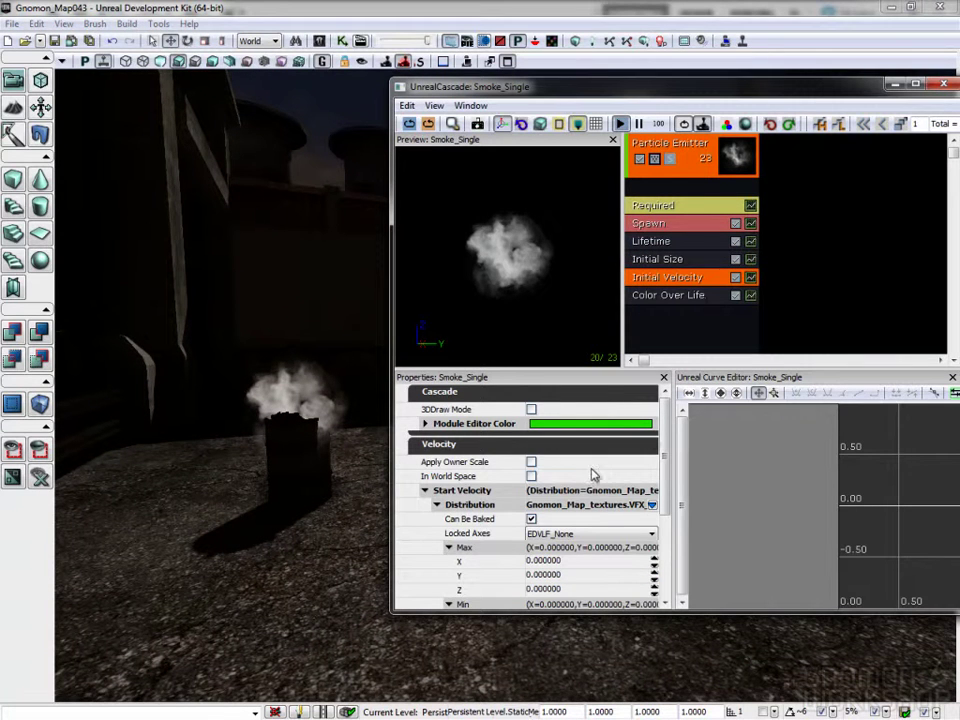
{"action": "scroll", "coordinate": [667, 515], "scroll_direction": "down", "scroll_amount": 1}
{"action": "scroll", "coordinate": [667, 515], "scroll_direction": "down", "scroll_amount": 1}
{"action": "left_click", "coordinate": [565, 530]}
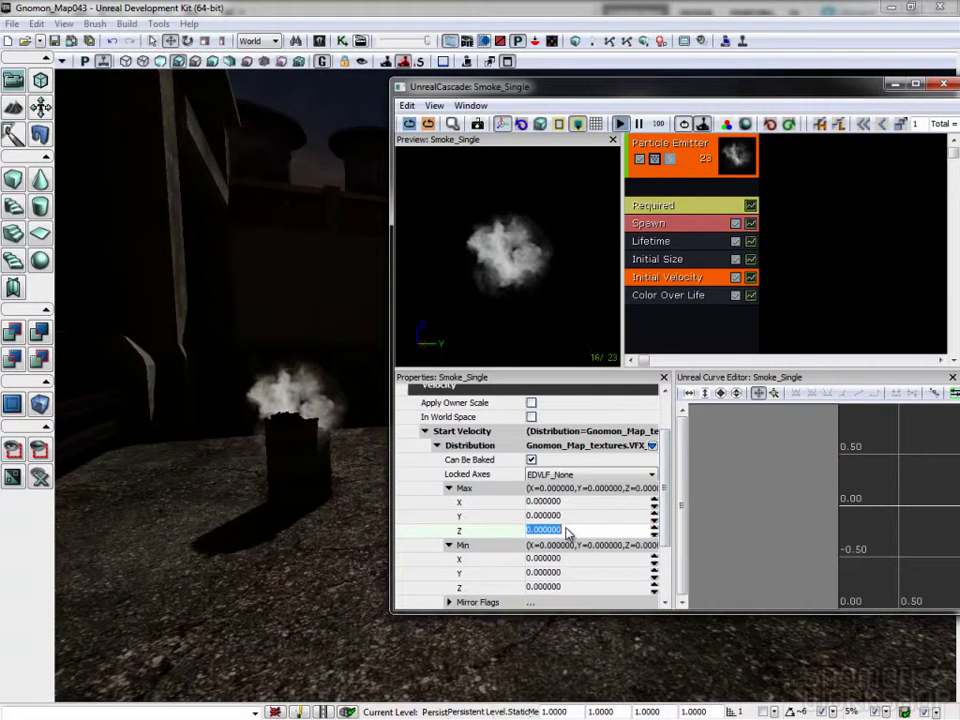
{"action": "type", "text": "128"}
{"action": "key", "text": "Return"}
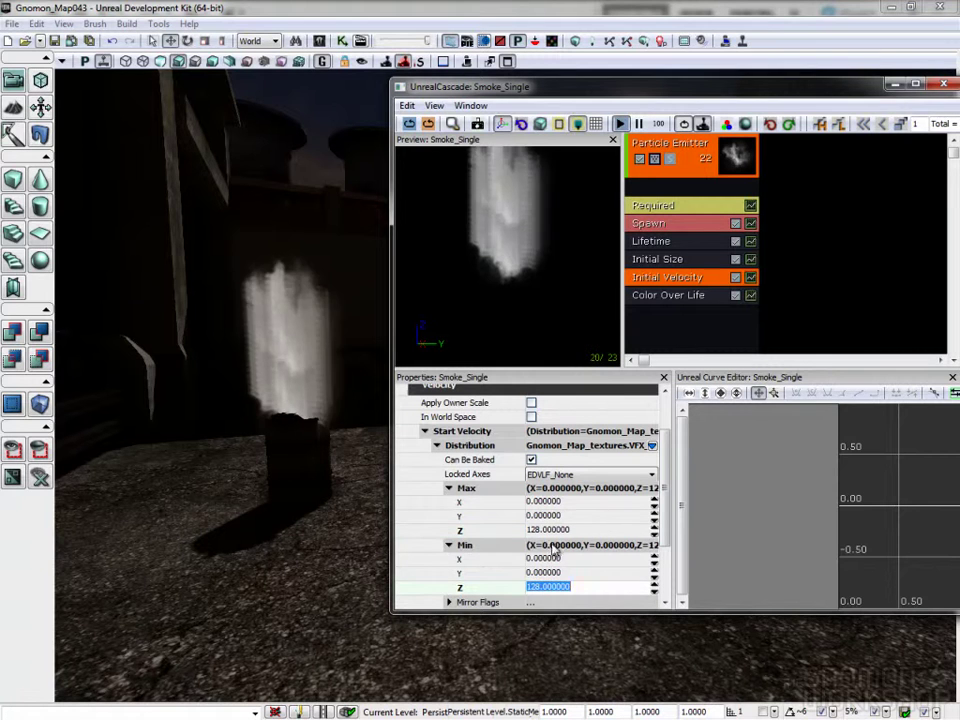
Raise the Initial Velocity module's Start Velocity Z to 256 for both Max and Min.
{"action": "mouse_move", "coordinate": [354, 506]}
{"action": "left_mouse_down"}
{"action": "mouse_move", "coordinate": [366, 529]}
{"action": "mouse_move", "coordinate": [366, 516]}
{"action": "left_mouse_up"}
{"action": "left_click", "coordinate": [573, 530]}
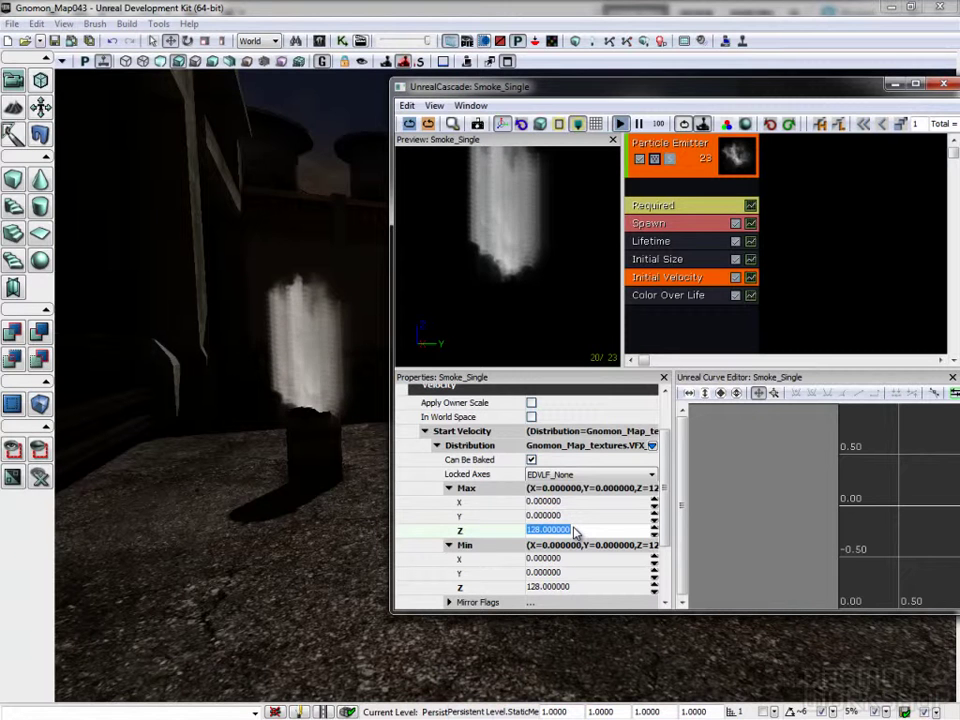
{"action": "type", "text": "2"}
{"action": "key", "text": "Tab"}
{"action": "key", "text": "Tab"}
{"action": "key", "text": "Tab"}
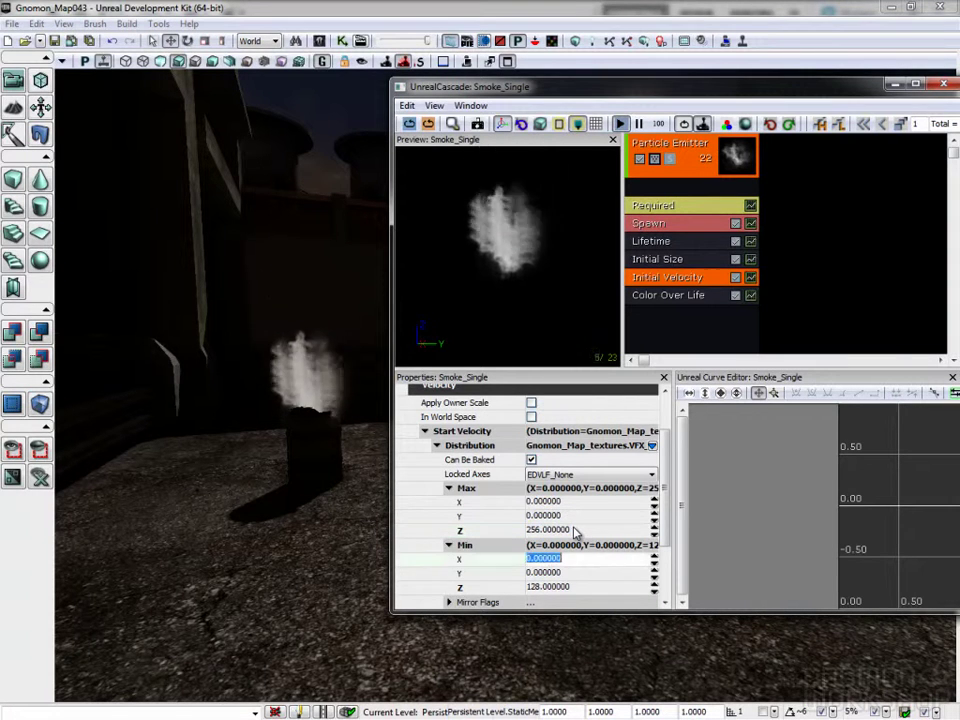
{"action": "type", "text": "256"}
{"action": "key", "text": "Return"}
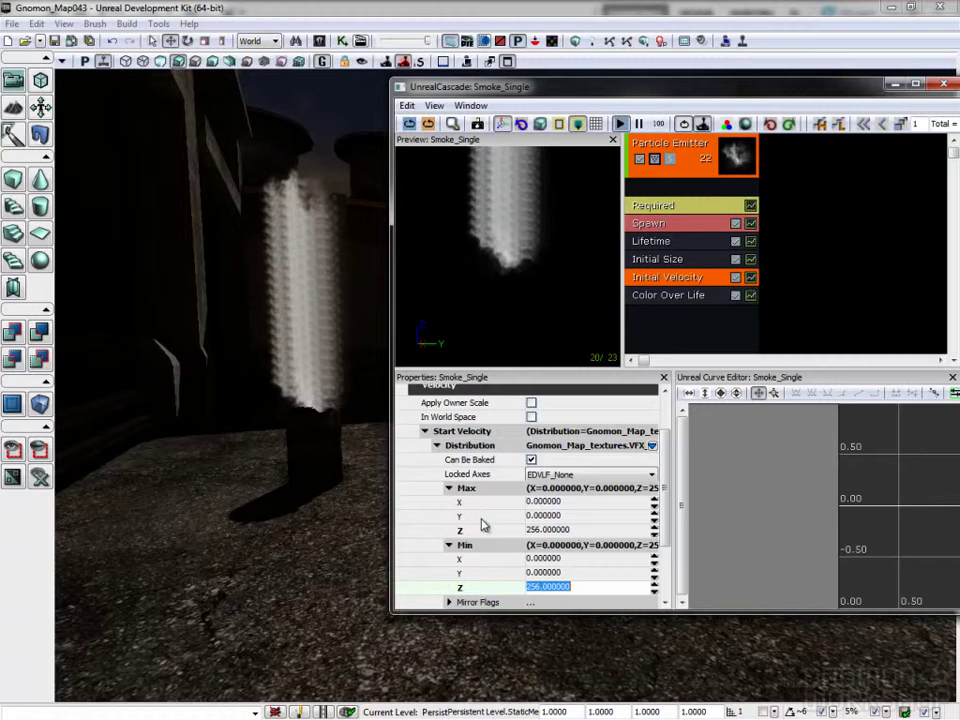
Add an Initial Rotation module to the smoke emitter and check the rising smoke above the barrel.
{"action": "left_click", "coordinate": [672, 323]}
{"action": "right_click", "coordinate": [672, 323]}
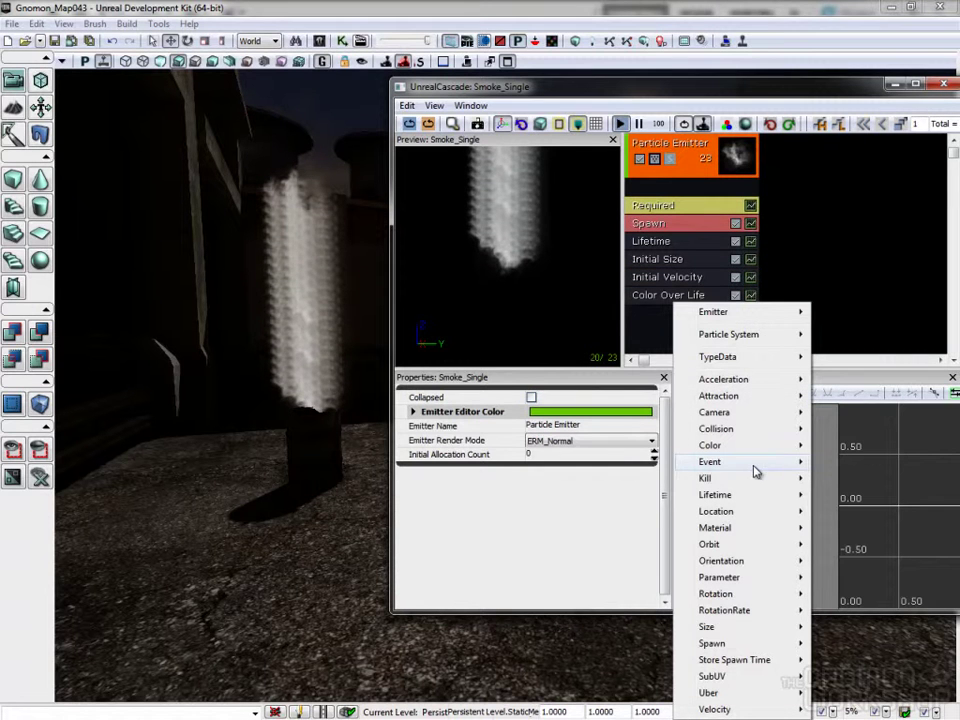
{"action": "mouse_move", "coordinate": [736, 562]}
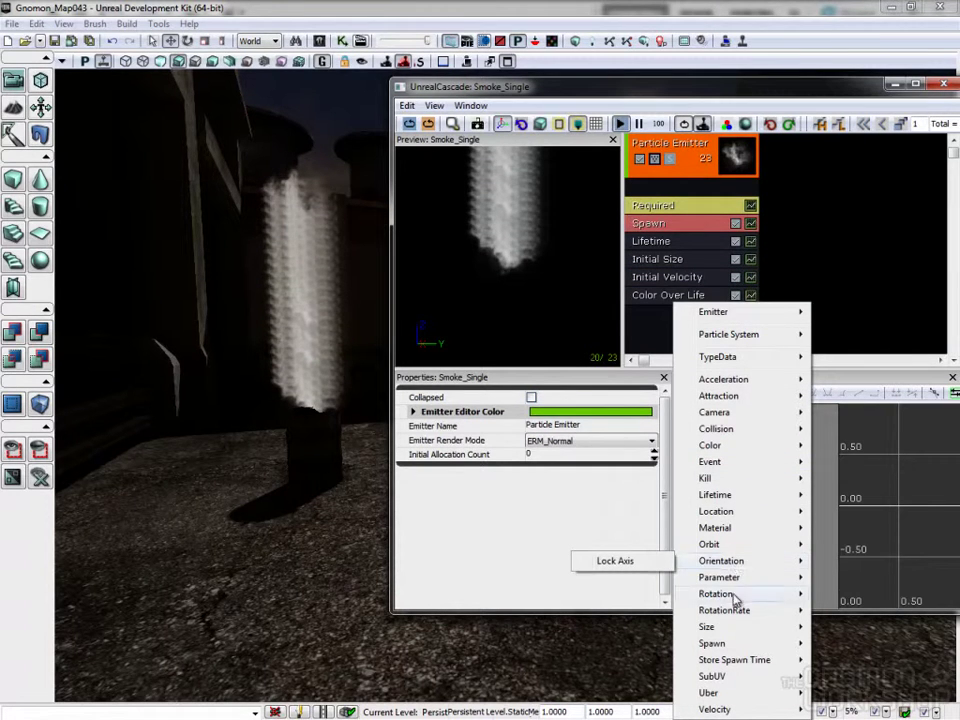
{"action": "mouse_move", "coordinate": [733, 596]}
{"action": "left_click", "coordinate": [578, 595]}
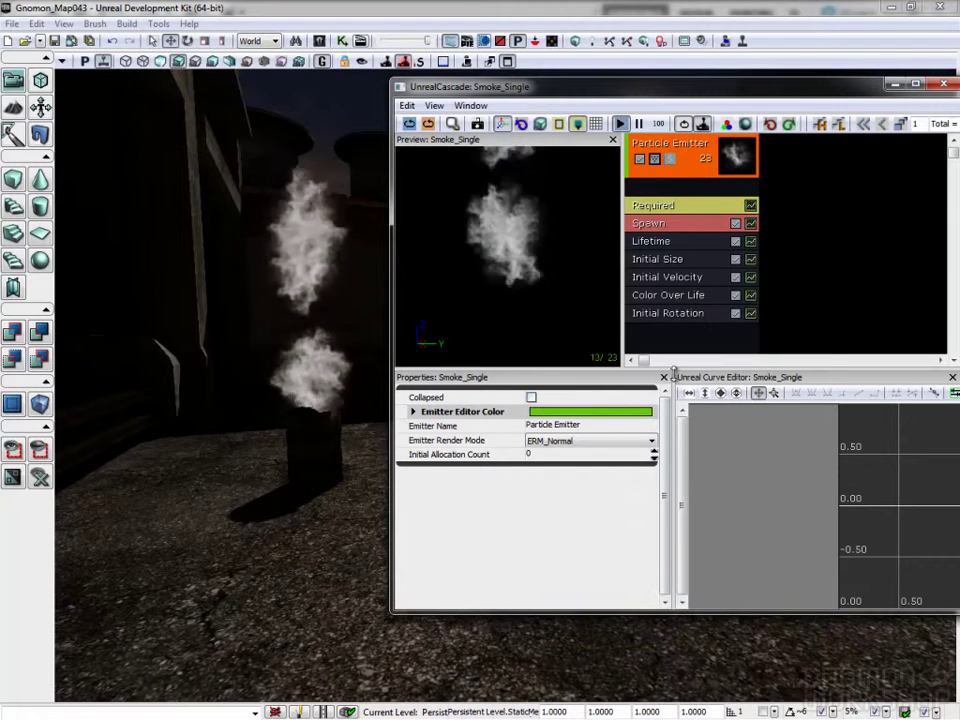
{"action": "right_click_drag", "start_coordinate": [379, 322], "coordinate": [371, 312]}
{"action": "left_click_drag", "start_coordinate": [346, 342], "coordinate": [359, 273]}
Try a Start Rotation Min of -1 in the Initial Rotation module, then set it back to 0.
{"action": "left_click", "coordinate": [668, 313]}
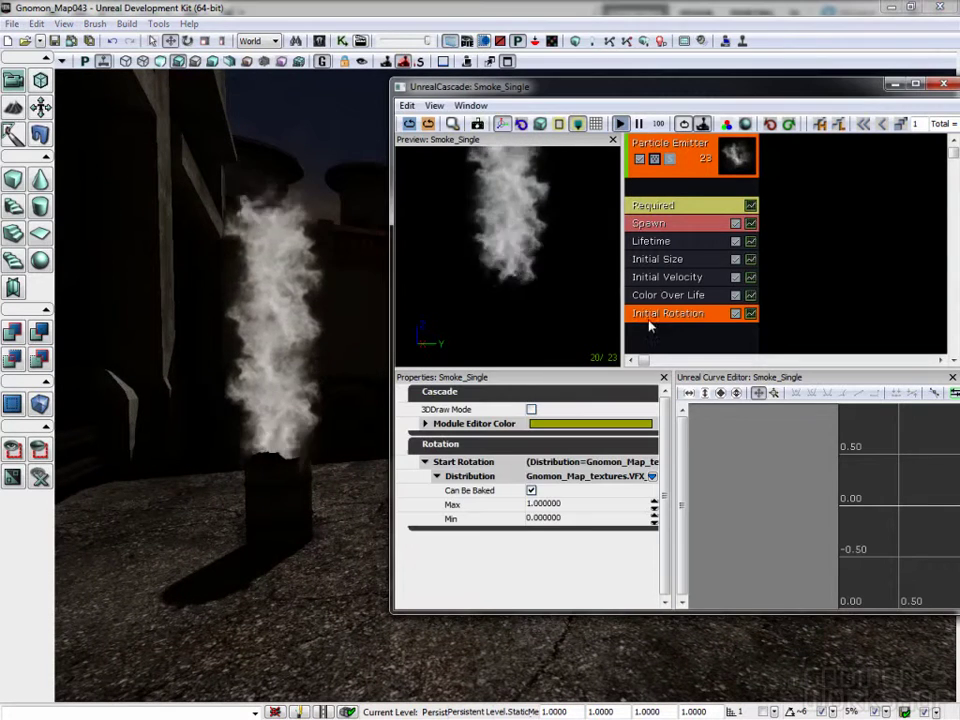
{"action": "left_click", "coordinate": [576, 520]}
{"action": "type", "text": "-1"}
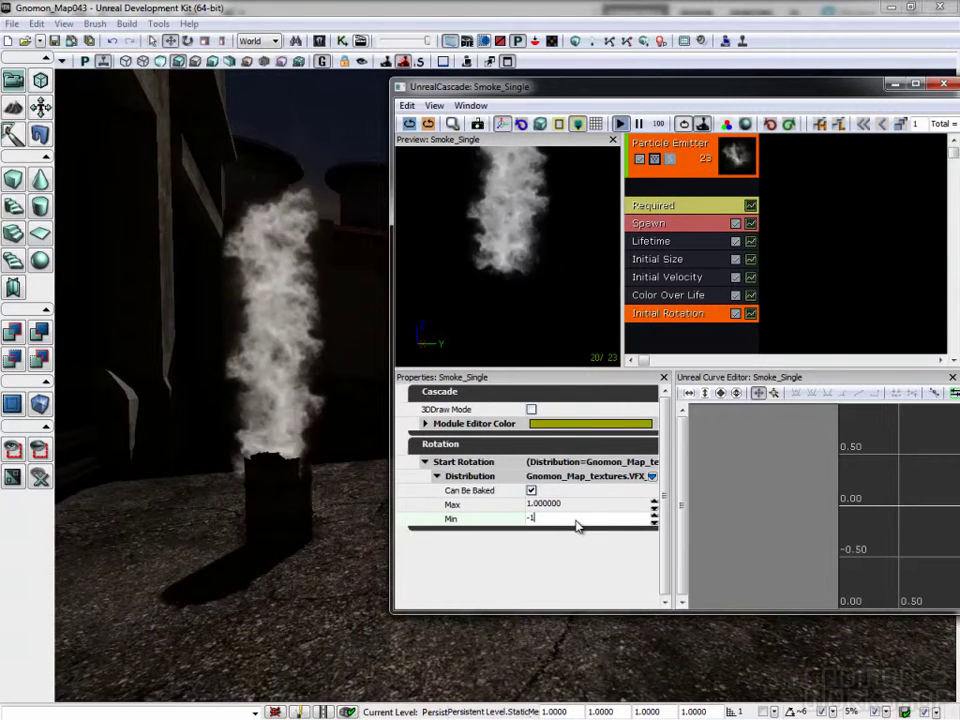
{"action": "key", "text": "Return"}
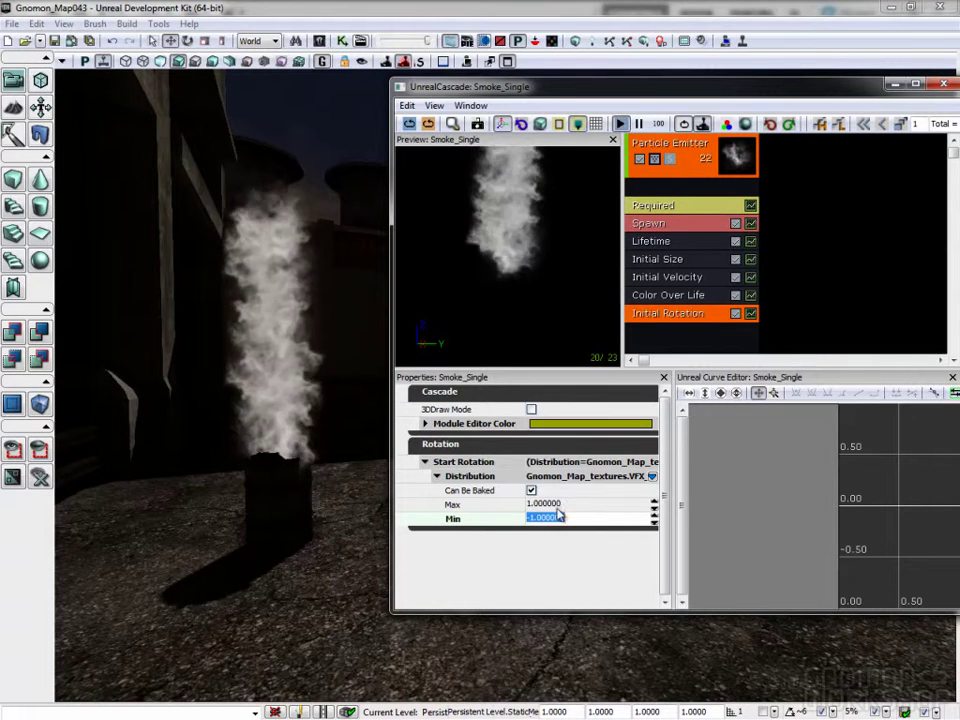
{"action": "type", "text": "0"}
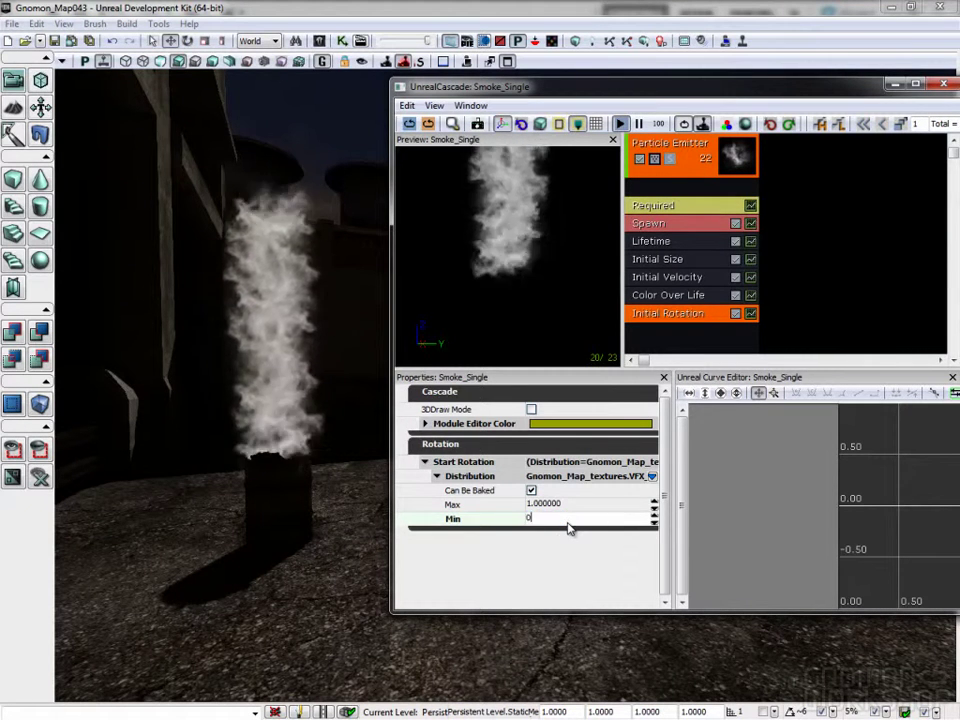
{"action": "key", "text": "Return"}
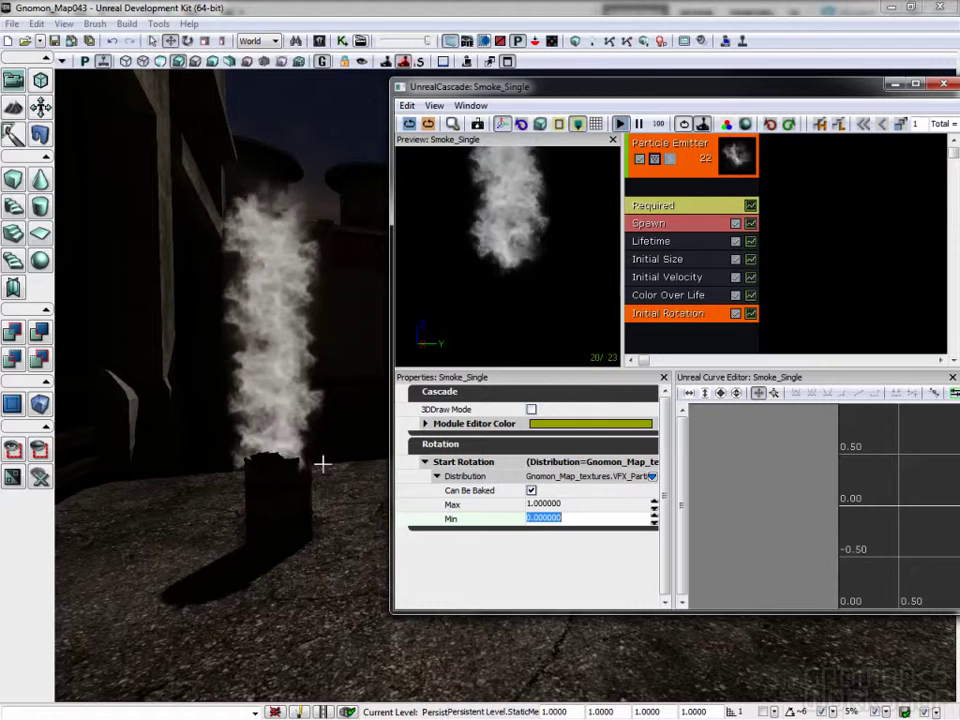
Set the Initial Velocity module's Start Velocity Z to 180 for Max and 140 for Min.
{"action": "left_click", "coordinate": [667, 277]}
{"action": "left_click", "coordinate": [578, 576]}
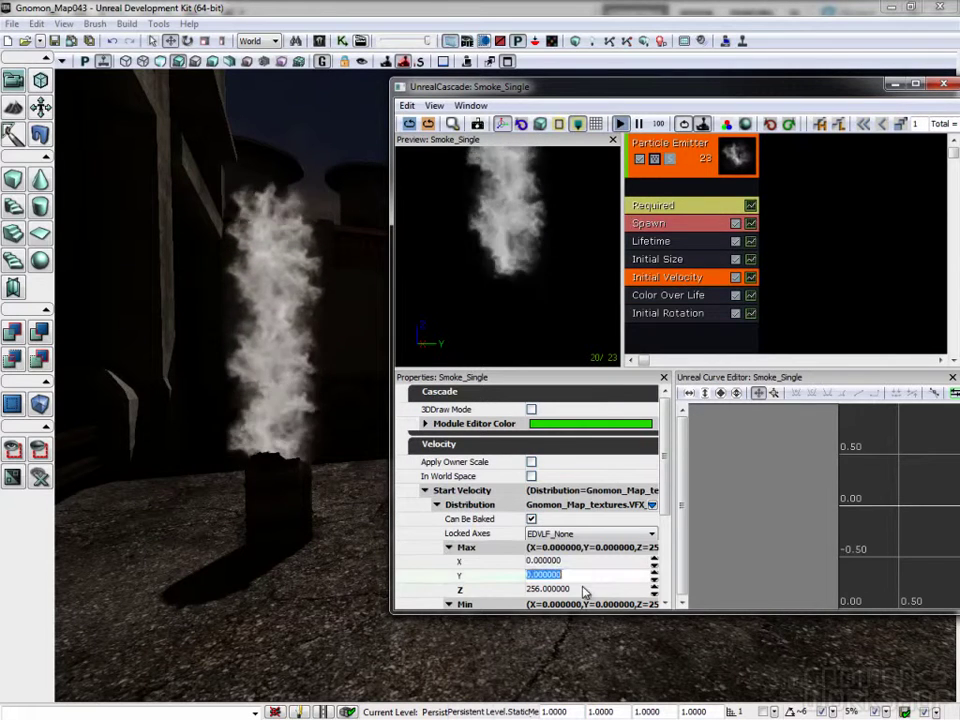
{"action": "left_click", "coordinate": [582, 590]}
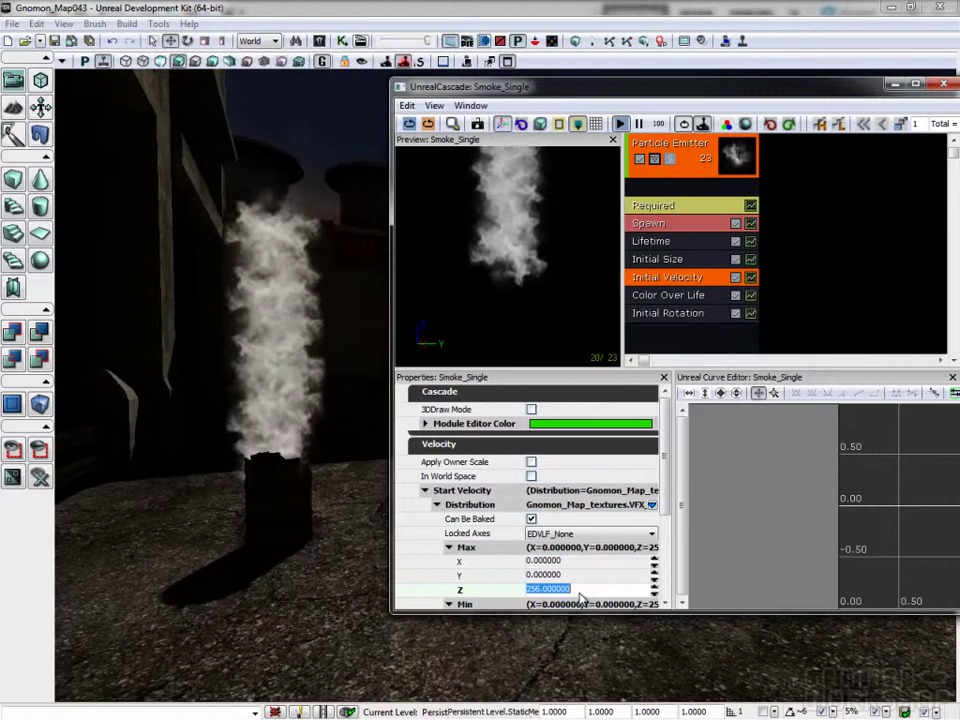
{"action": "type", "text": "180"}
{"action": "key", "text": "Return"}
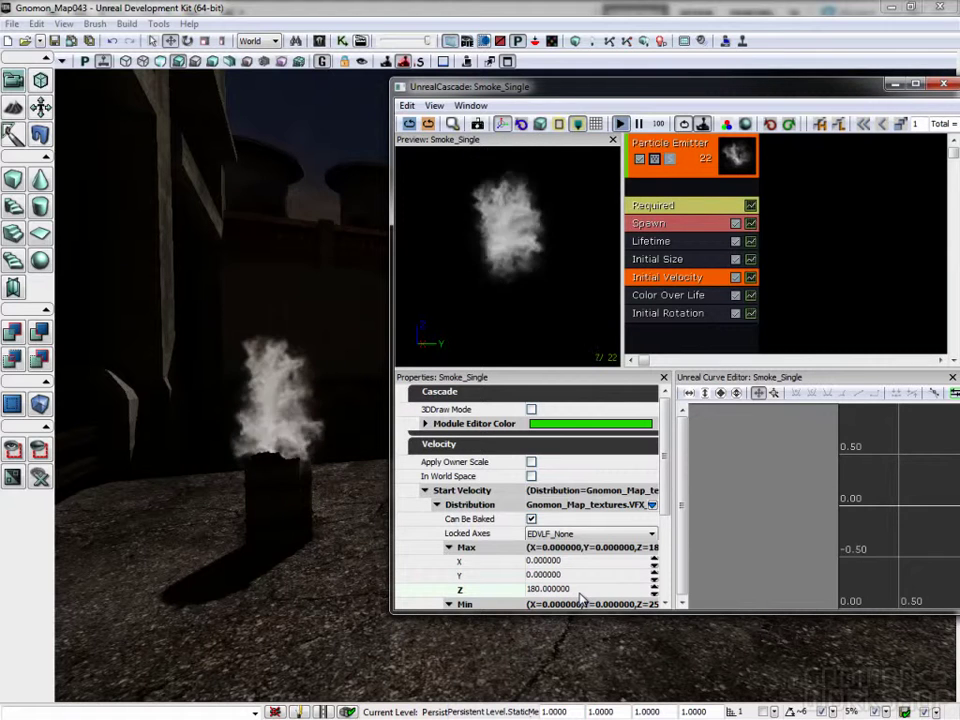
{"action": "scroll", "coordinate": [580, 597], "scroll_direction": "down", "scroll_amount": 3}
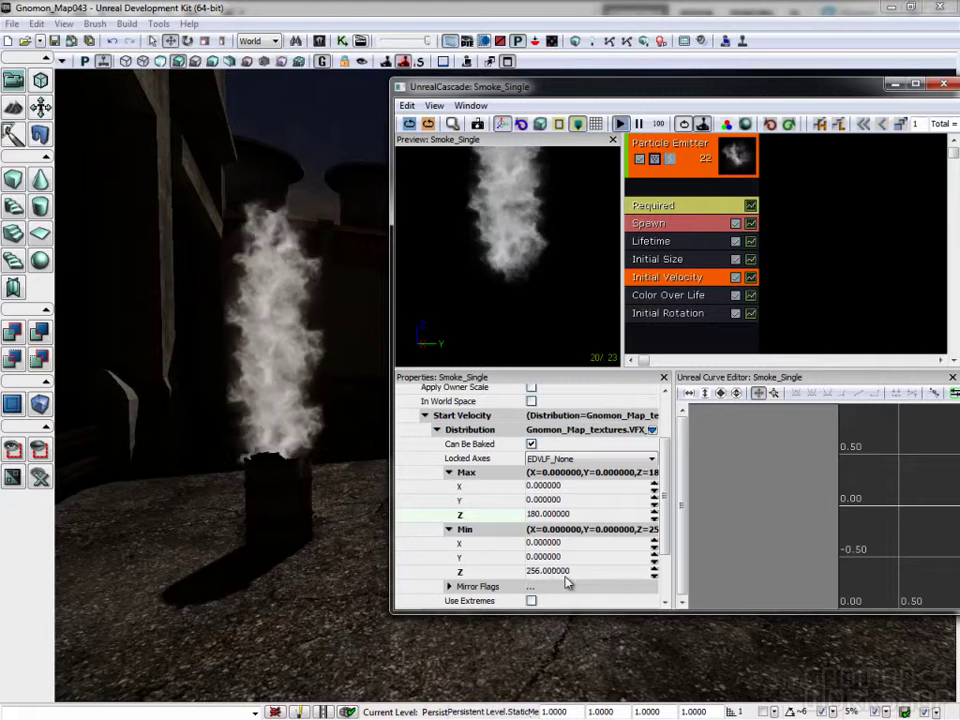
{"action": "left_click", "coordinate": [580, 572]}
{"action": "type", "text": "140"}
{"action": "key", "text": "Return"}
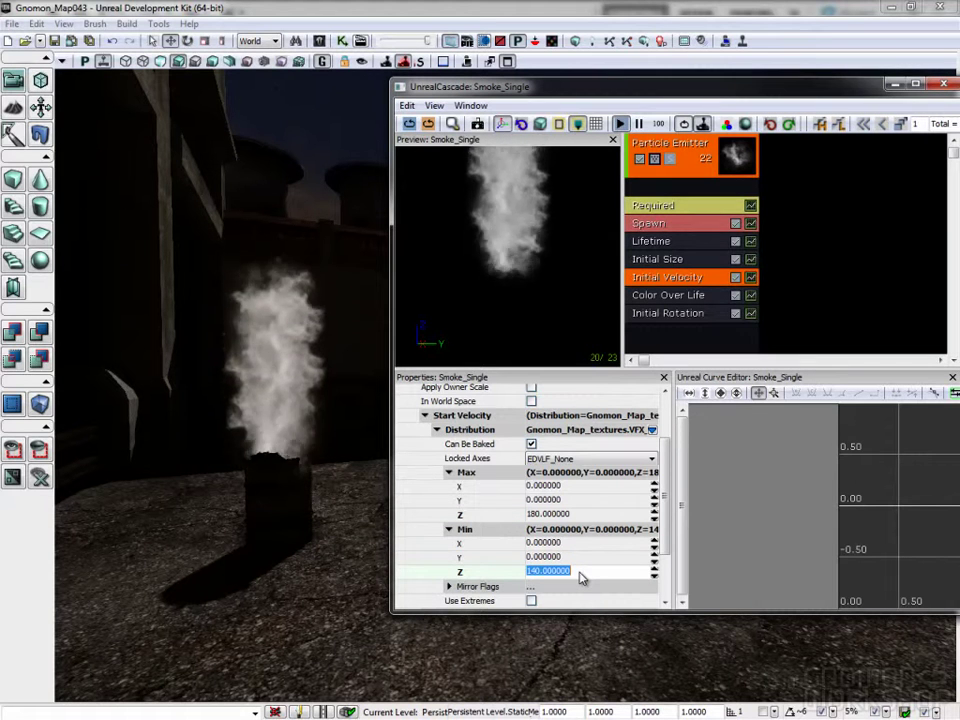
Inspect the Initial Size module's Start Size values and make the Cascade window taller.
{"action": "left_click", "coordinate": [686, 260]}
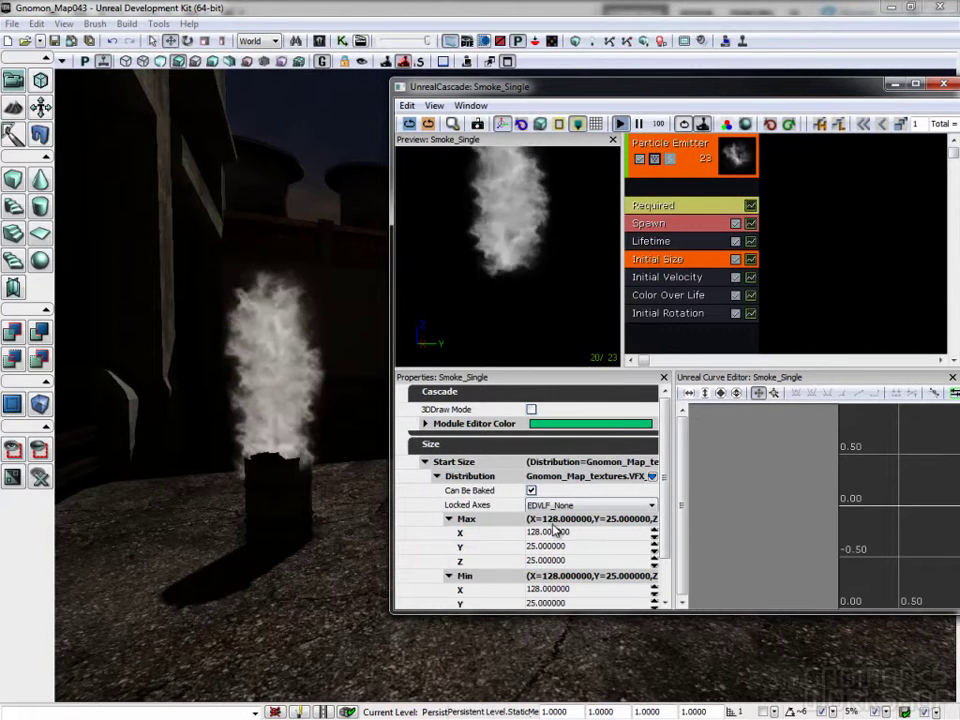
{"action": "left_click_drag", "start_coordinate": [666, 485], "coordinate": [665, 508]}
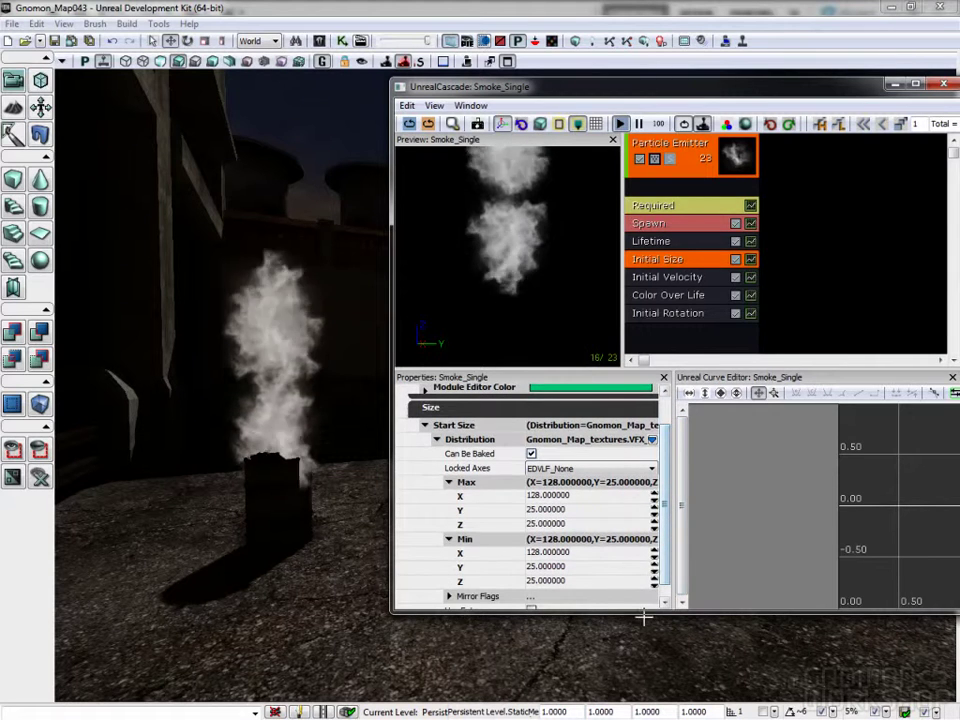
{"action": "left_click_drag", "start_coordinate": [644, 612], "coordinate": [649, 666]}
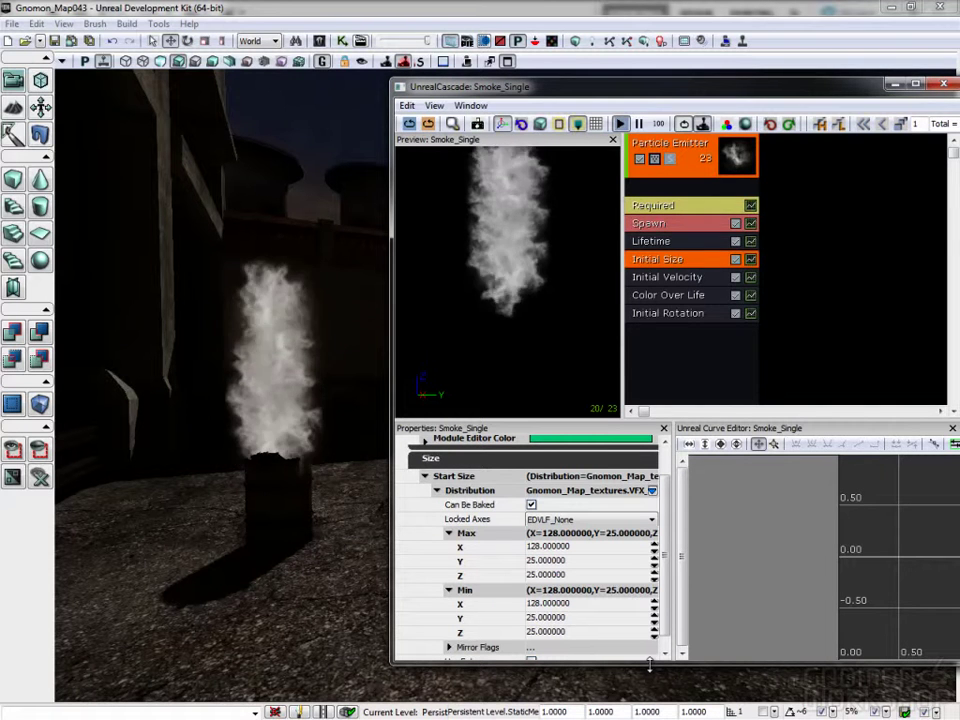
Add an Initial RotRate module to the smoke emitter with a Start Rotation Rate Max of 0.2 and Min of -0.2.
{"action": "left_click", "coordinate": [668, 313]}
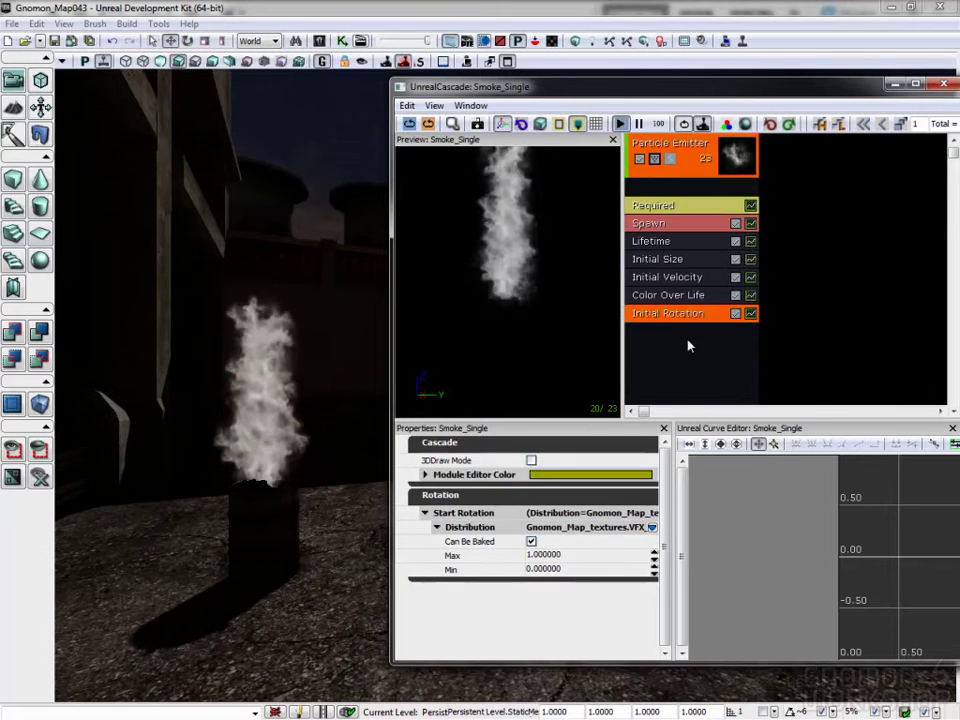
{"action": "right_click", "coordinate": [688, 345]}
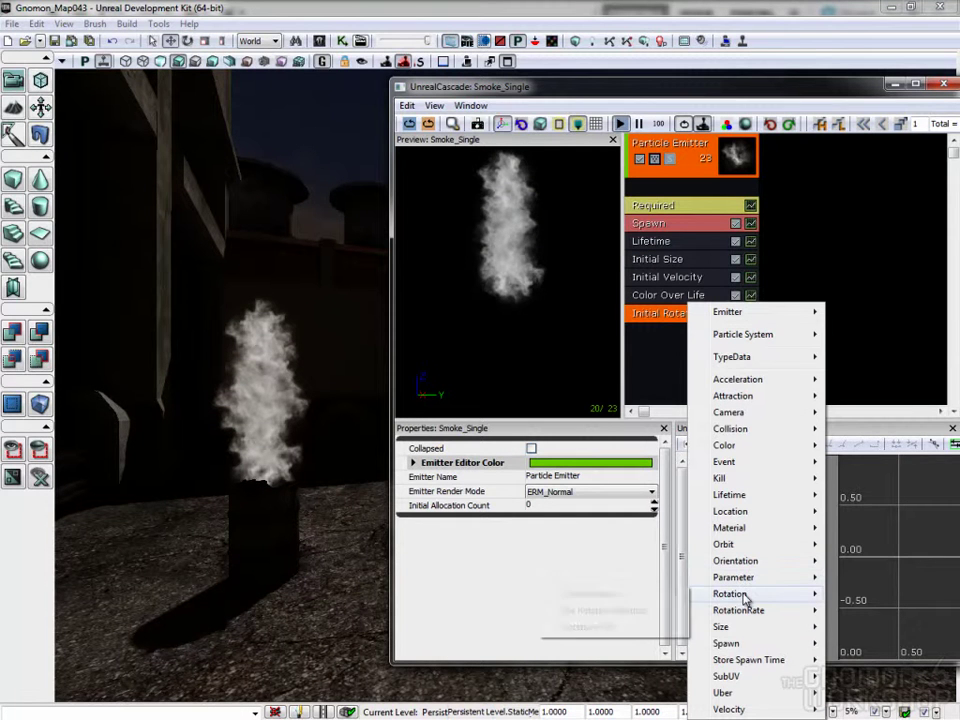
{"action": "mouse_move", "coordinate": [744, 615]}
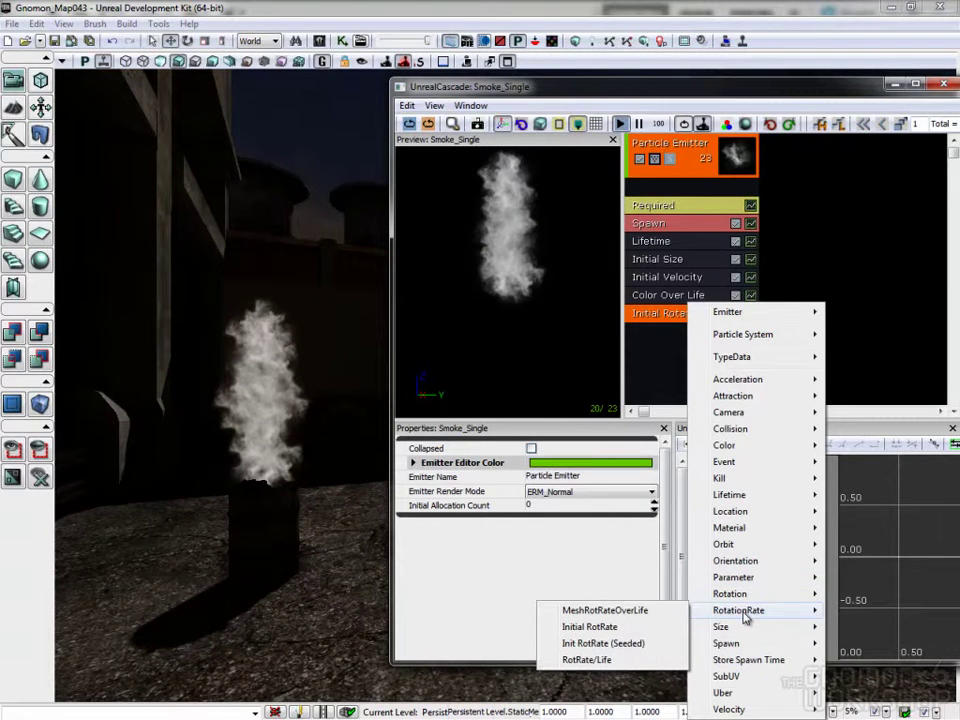
{"action": "left_click", "coordinate": [600, 627]}
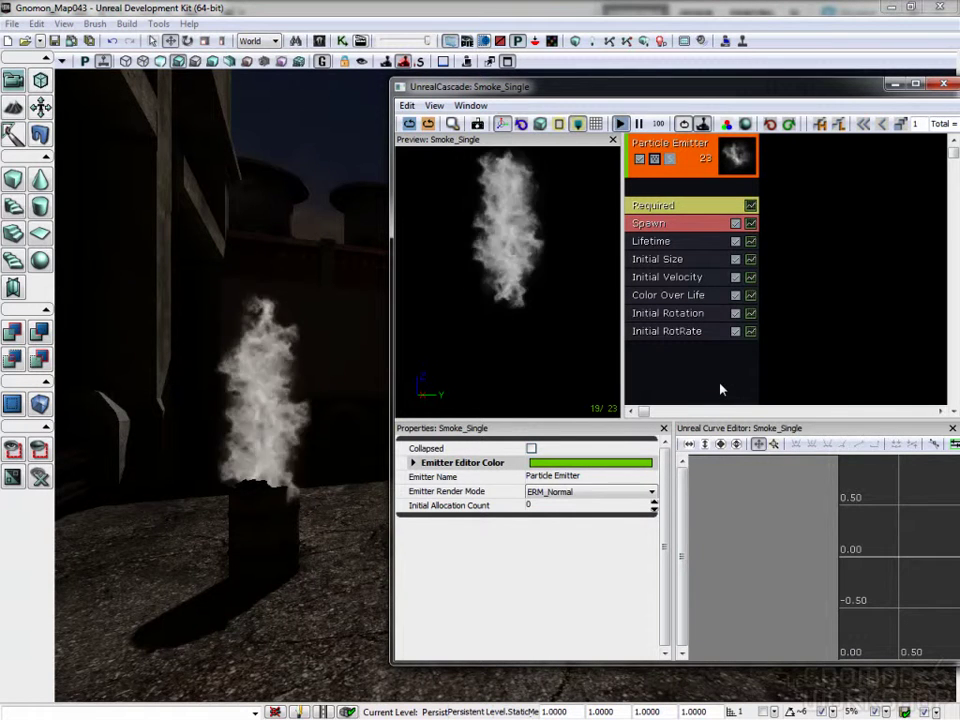
{"action": "left_click", "coordinate": [576, 567]}
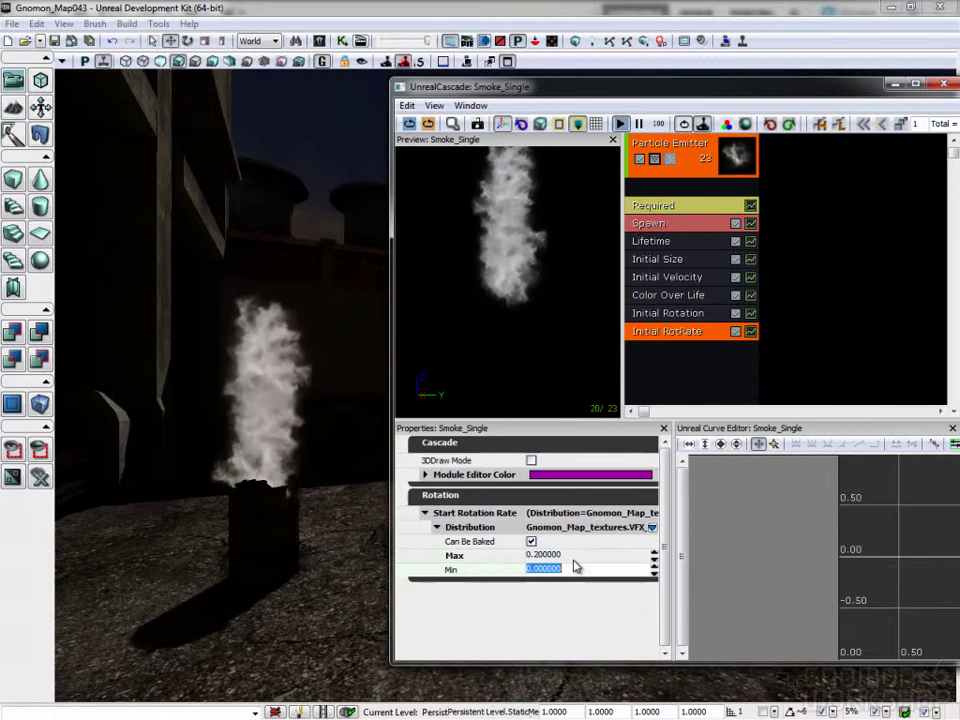
{"action": "type", "text": "-0.2"}
{"action": "key", "text": "Return"}
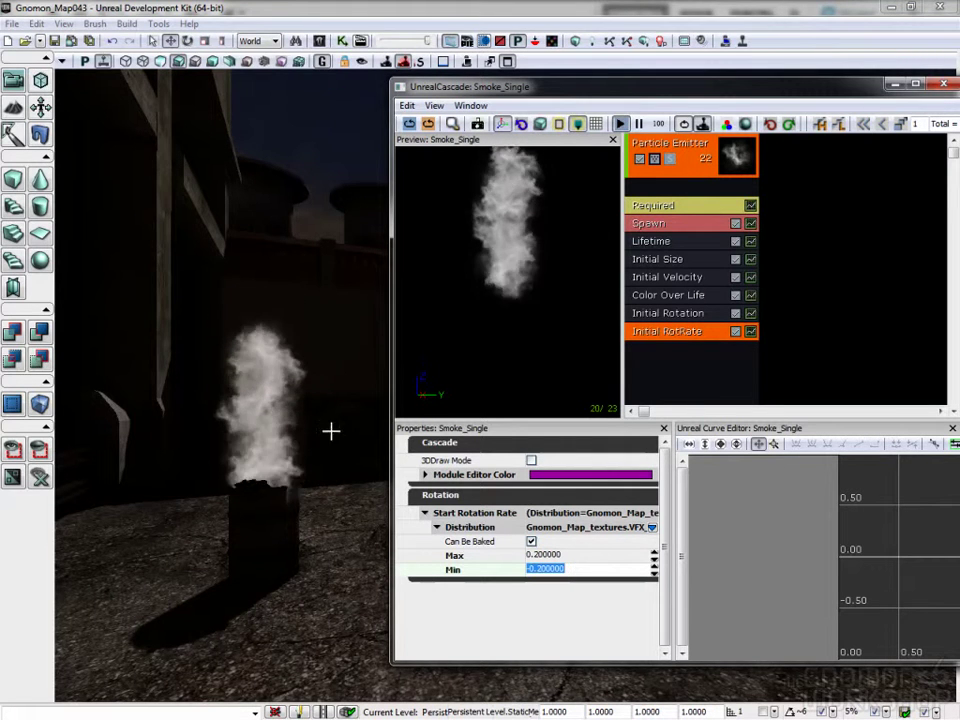
{"action": "right_click_drag", "start_coordinate": [338, 413], "coordinate": [340, 454]}
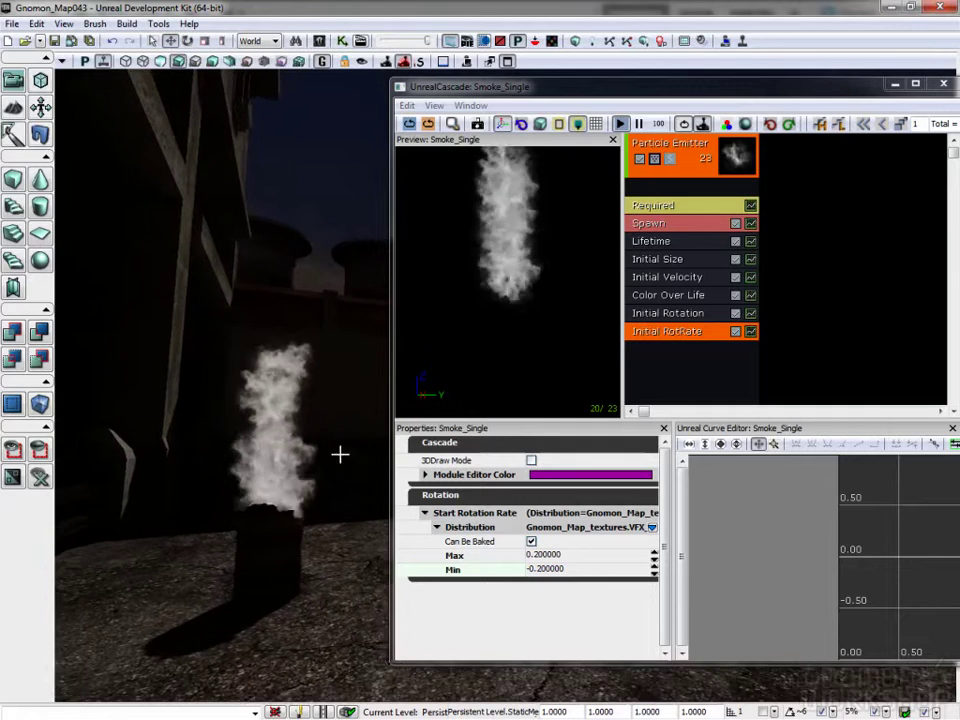
{"action": "left_click_drag", "start_coordinate": [340, 455], "coordinate": [349, 441]}
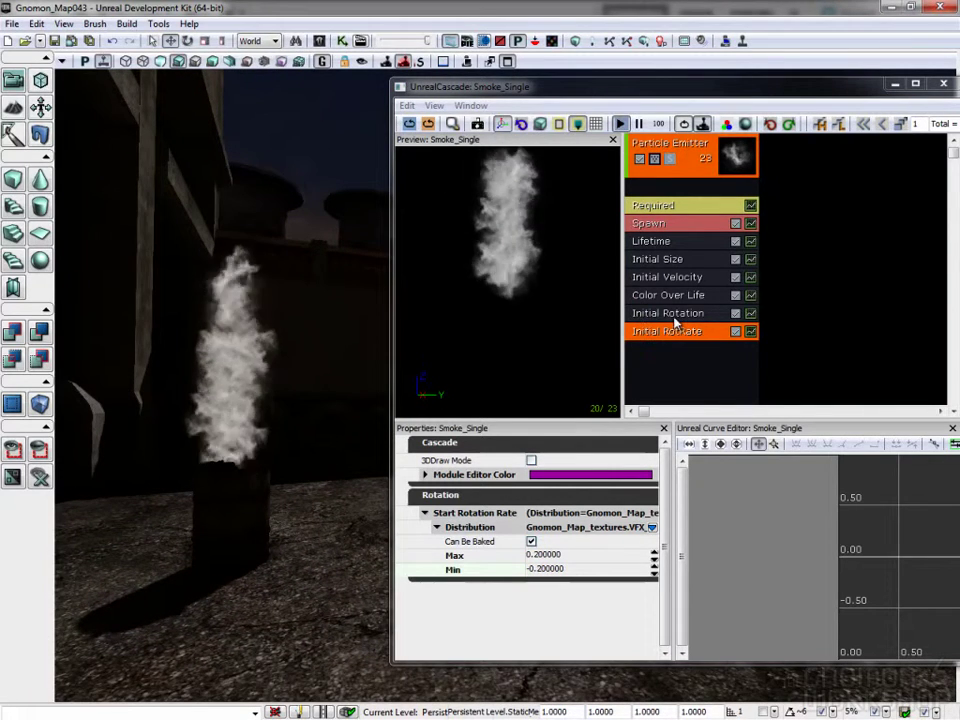
Set the Out Val of Alpha Over Life point 0 to 0 in the Color Over Life module, enlarging the properties area.
{"action": "left_click", "coordinate": [670, 296]}
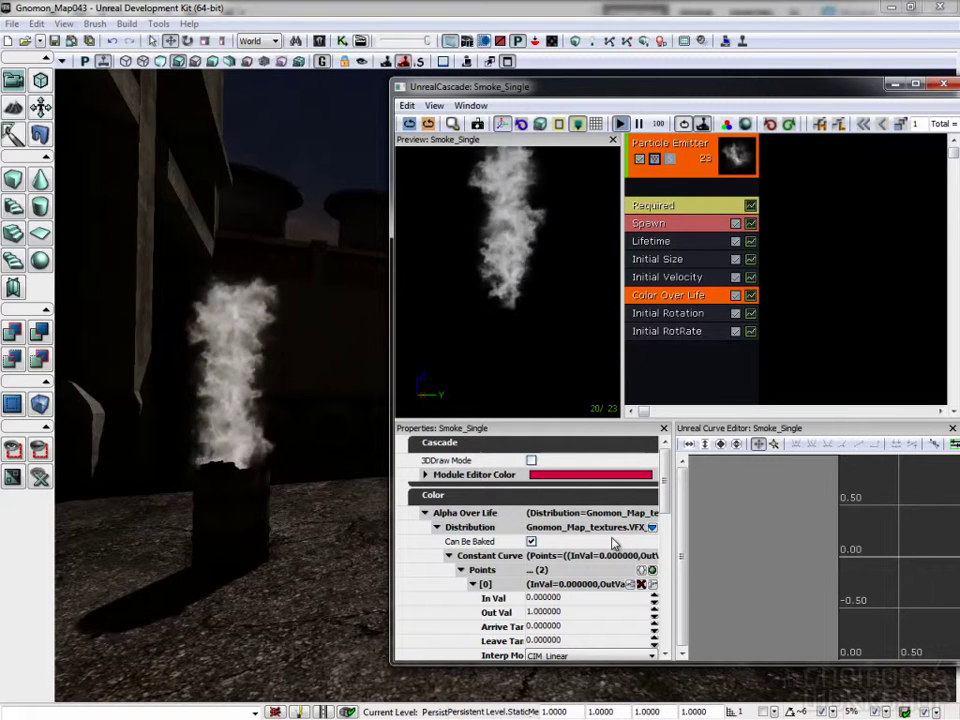
{"action": "left_click_drag", "start_coordinate": [522, 424], "coordinate": [524, 341]}
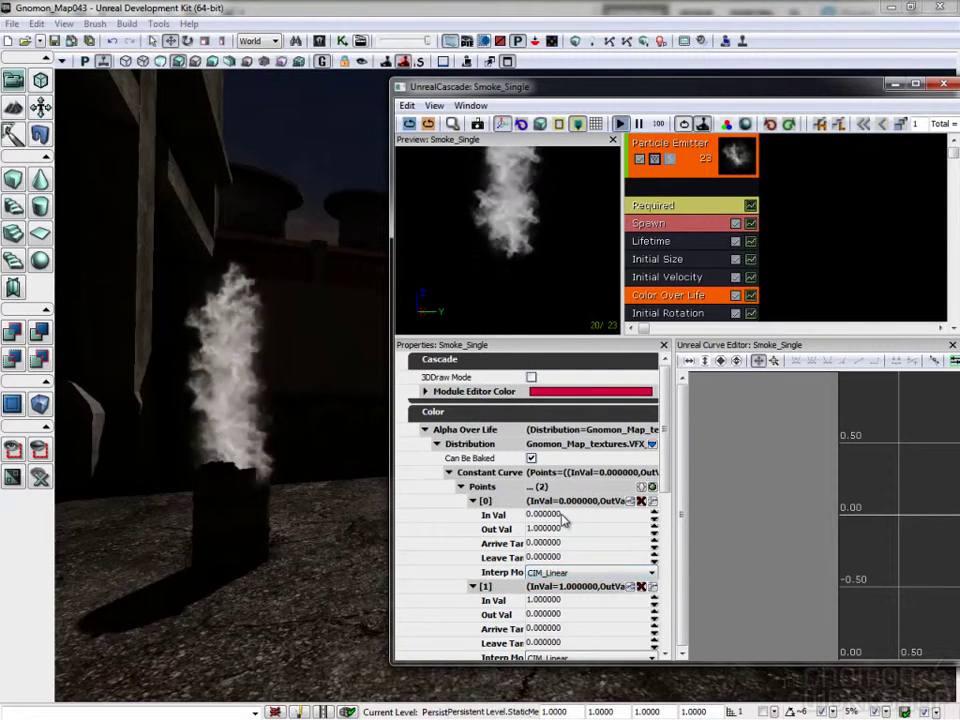
{"action": "left_click", "coordinate": [503, 521]}
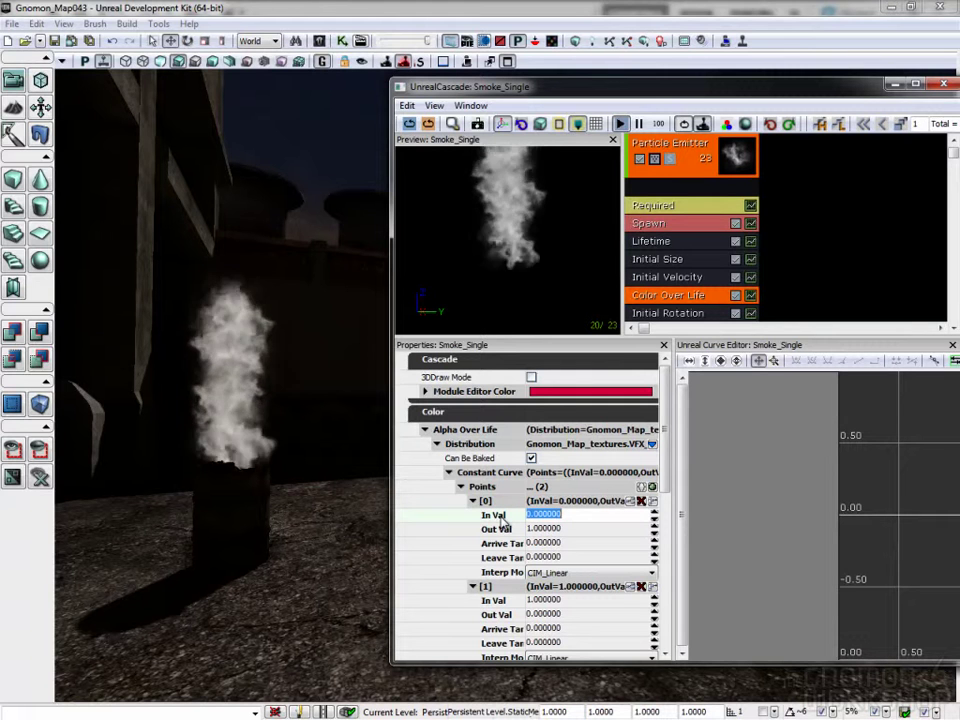
{"action": "left_click", "coordinate": [504, 605]}
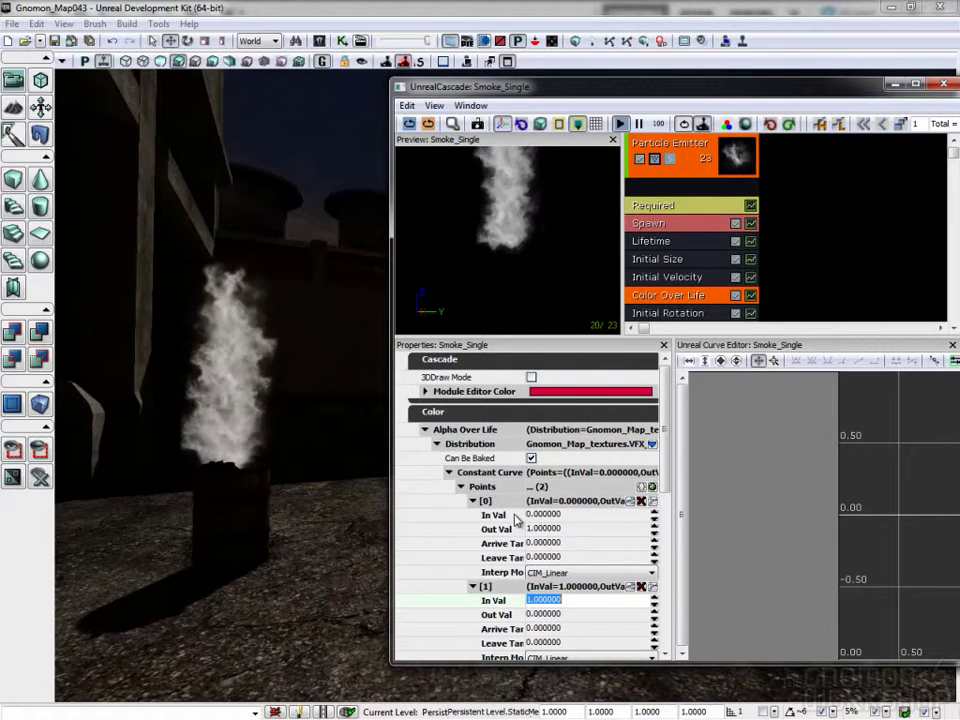
{"action": "left_click", "coordinate": [556, 529]}
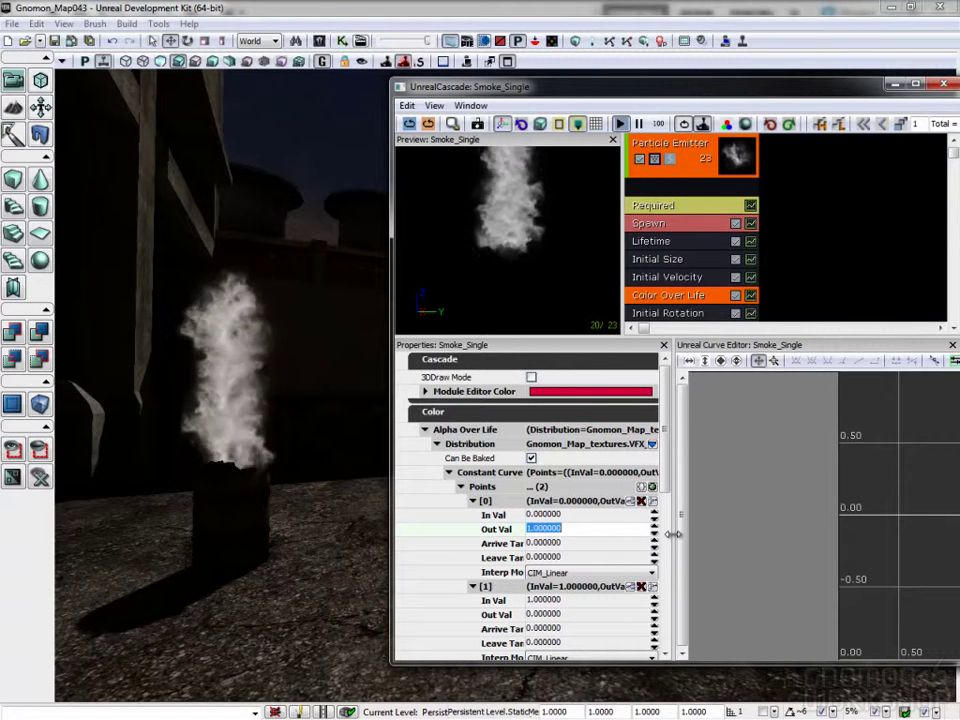
{"action": "type", "text": "0"}
{"action": "key", "text": "Return"}
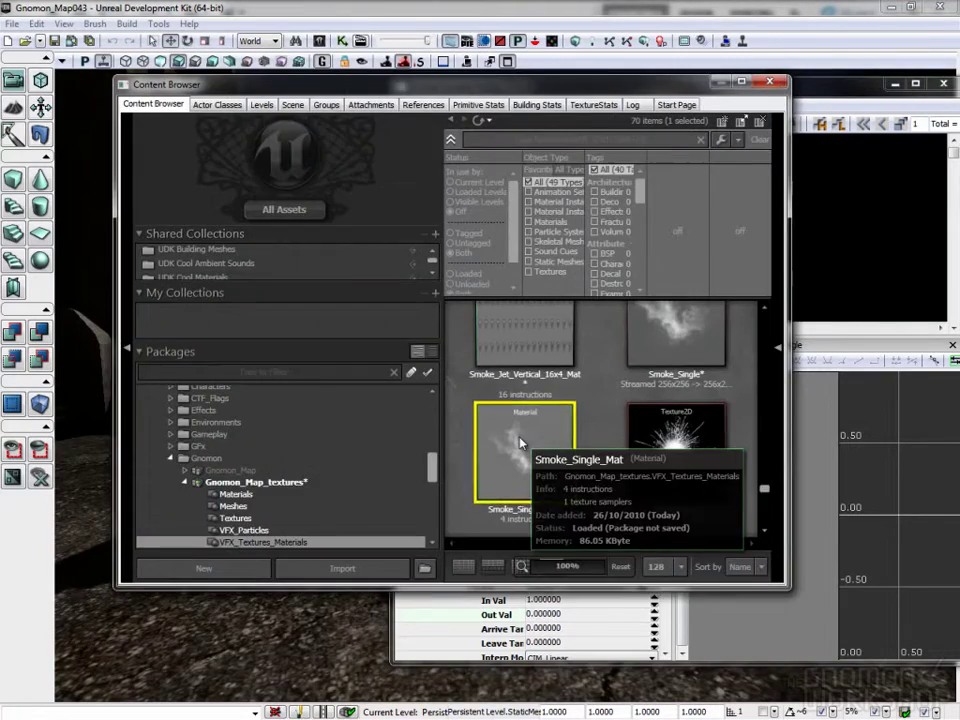
Open the Smoke_Single_Mat material and add a Vertex Color node and two Multiply nodes to its graph.
{"action": "double_click", "coordinate": [519, 442]}
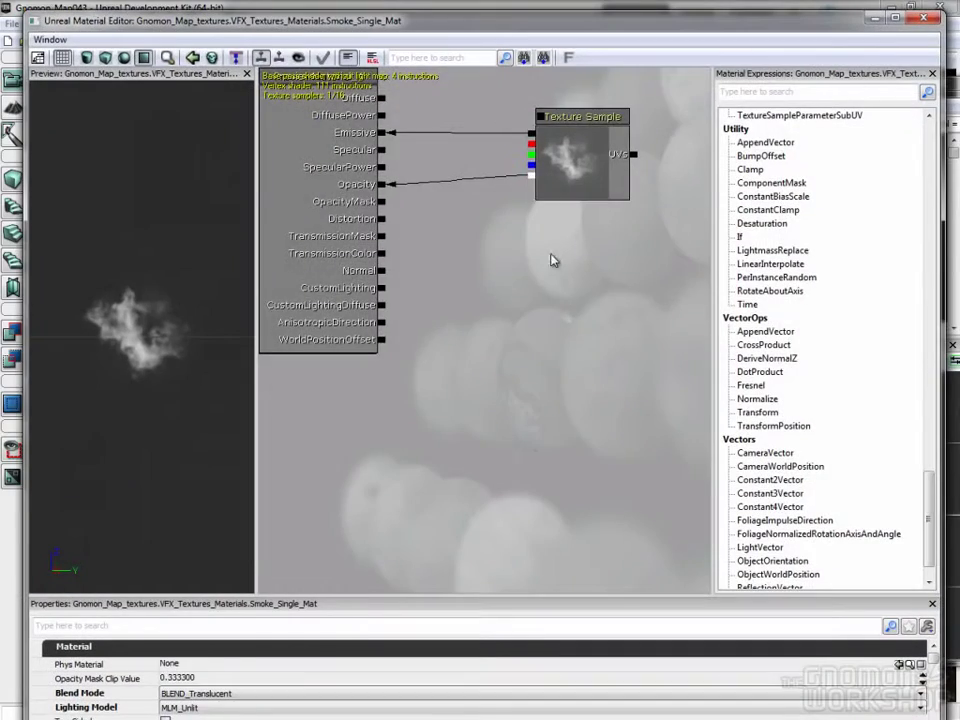
{"action": "left_click", "coordinate": [580, 300]}
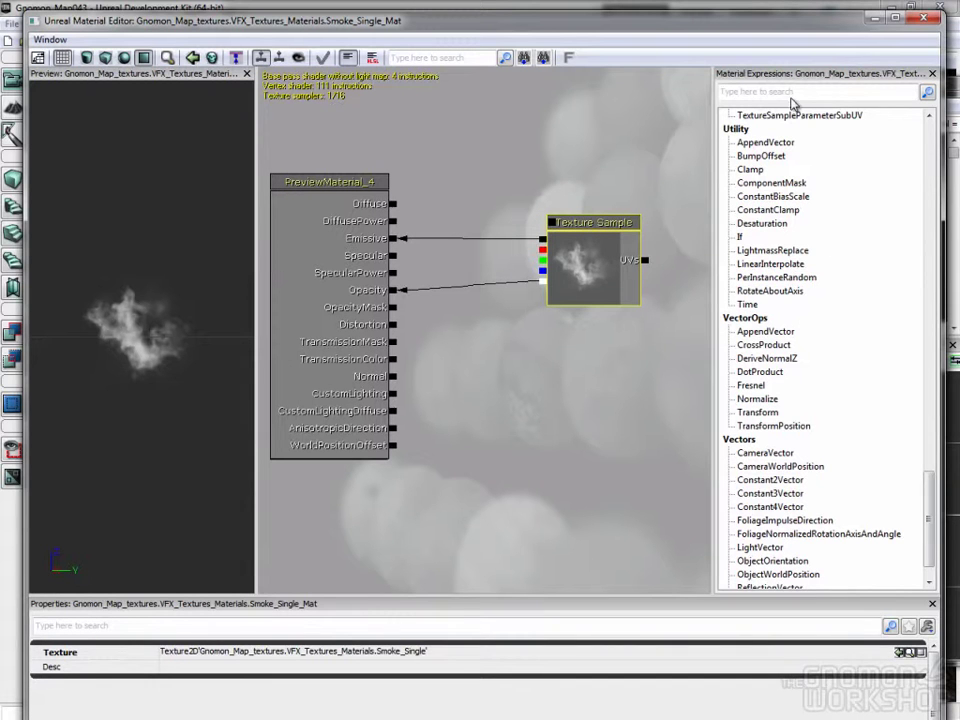
{"action": "type", "text": "verte"}
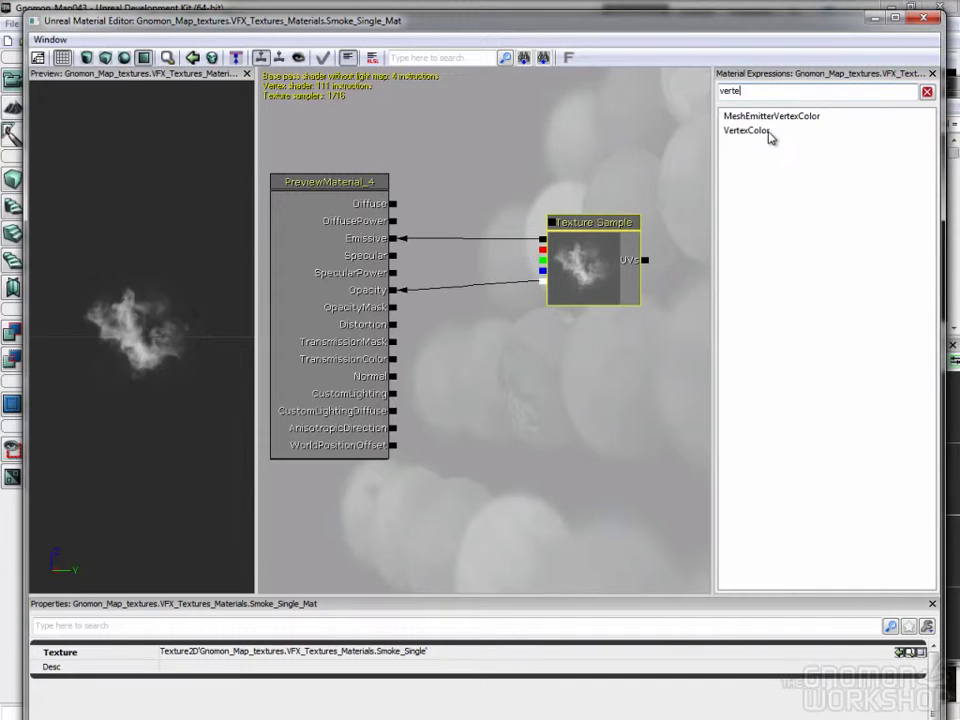
{"action": "left_click_drag", "start_coordinate": [768, 135], "coordinate": [581, 361]}
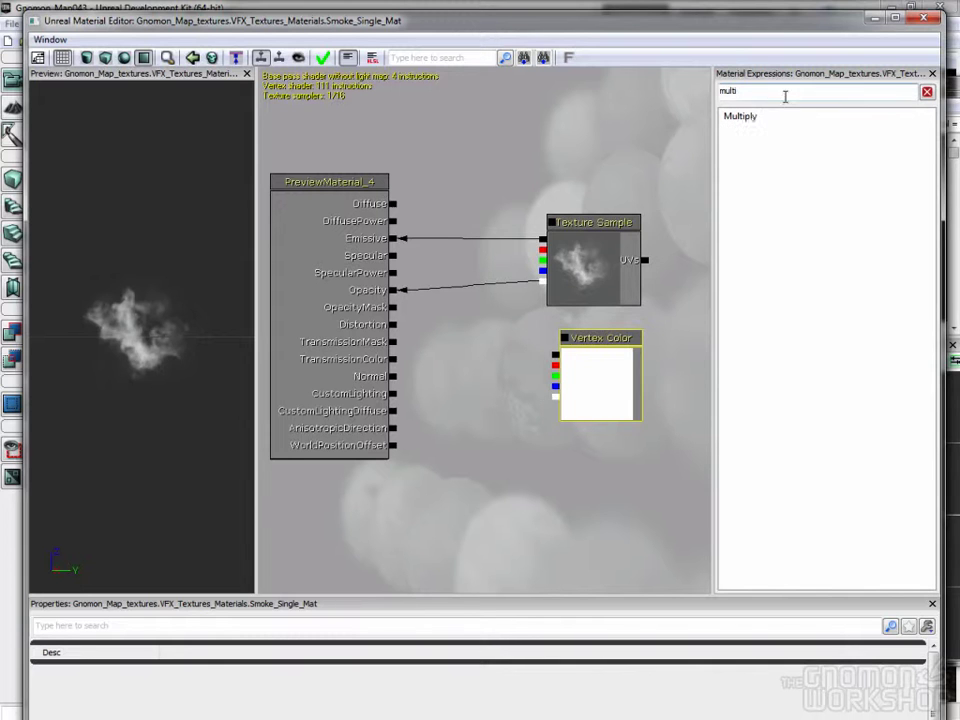
{"action": "left_click_drag", "start_coordinate": [746, 120], "coordinate": [501, 218]}
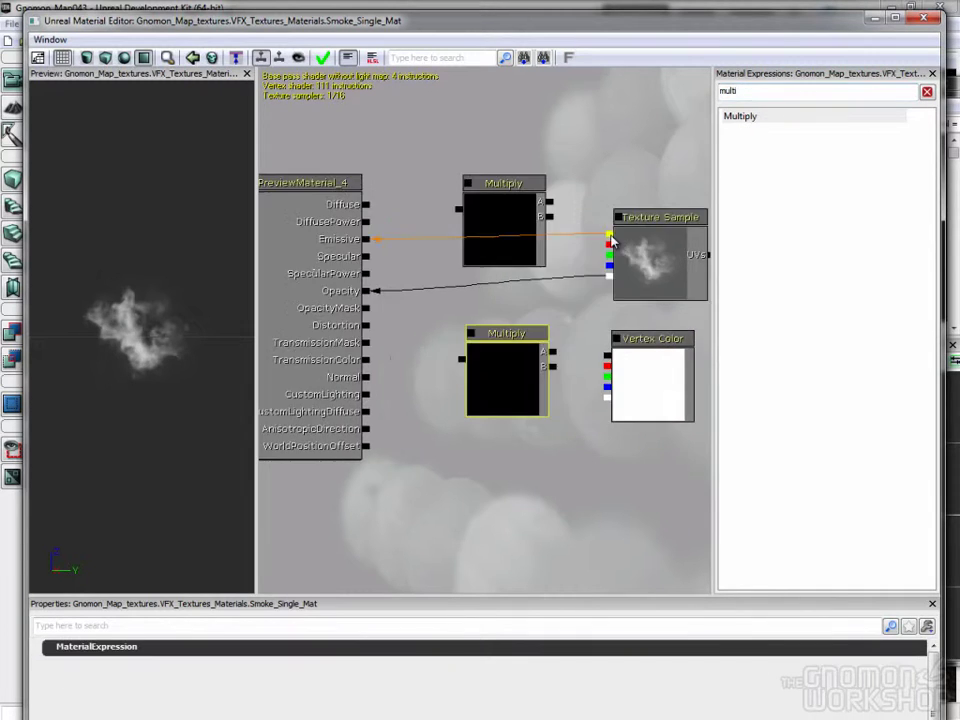
Multiply the Texture Sample's color output by the Vertex Color's color output and feed the result into Emissive.
{"action": "left_click_drag", "start_coordinate": [609, 234], "coordinate": [550, 202]}
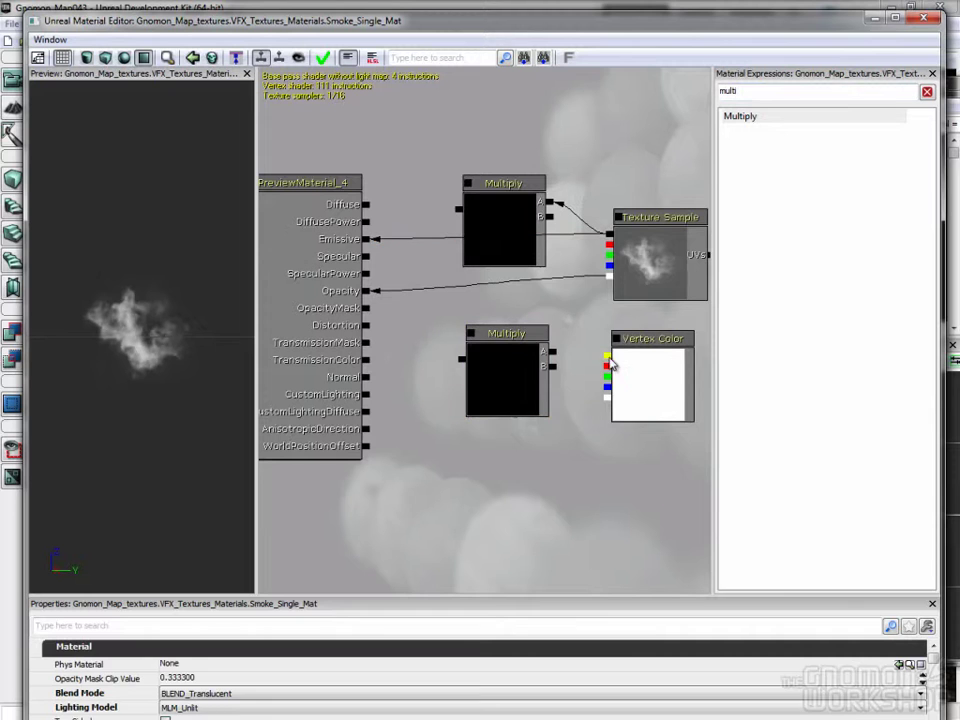
{"action": "left_click_drag", "start_coordinate": [609, 358], "coordinate": [552, 216]}
{"action": "left_click_drag", "start_coordinate": [456, 208], "coordinate": [368, 238]}
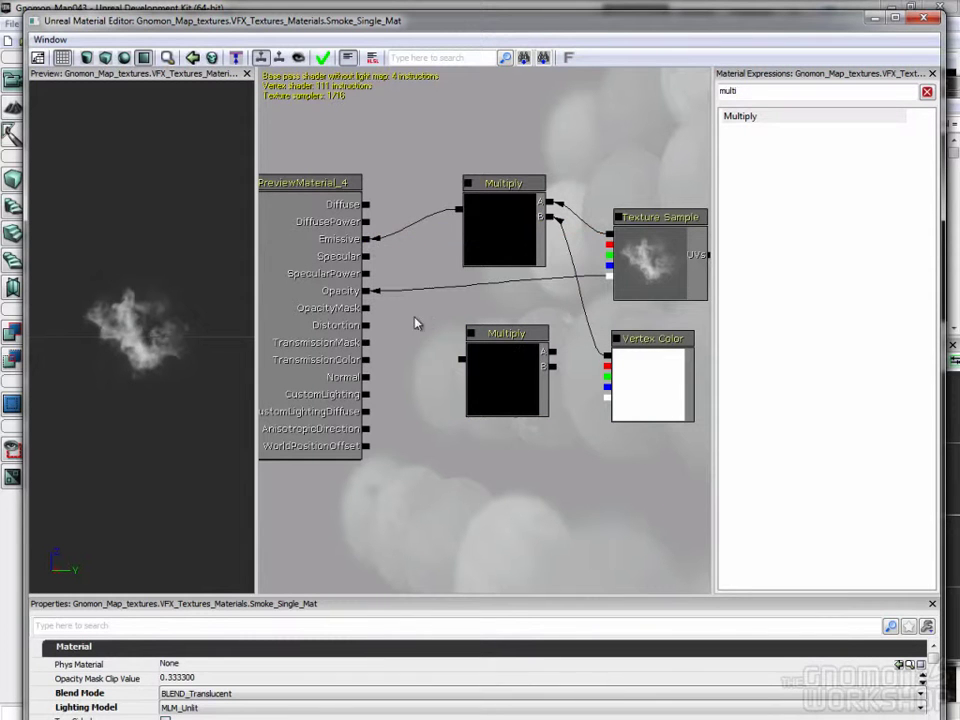
Multiply the Texture Sample's alpha by the Vertex Color's alpha into Opacity, and apply the changes to Smoke_Single_Mat before closing it.
{"action": "left_click_drag", "start_coordinate": [609, 276], "coordinate": [555, 354]}
{"action": "left_click_drag", "start_coordinate": [607, 397], "coordinate": [550, 368]}
{"action": "left_click_drag", "start_coordinate": [461, 359], "coordinate": [368, 290]}
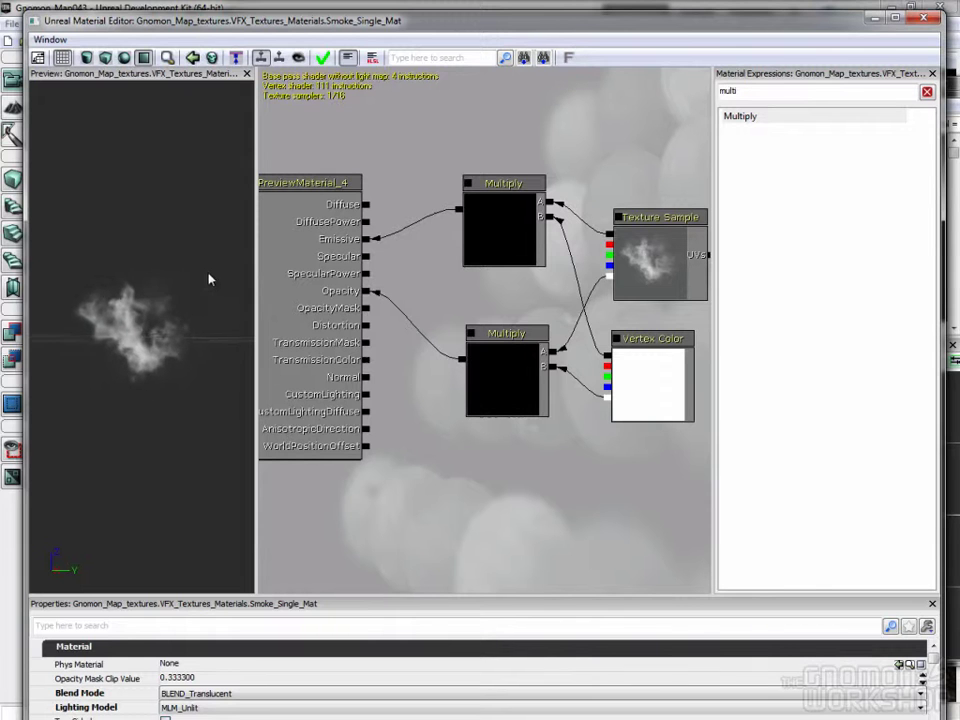
{"action": "left_click", "coordinate": [322, 58]}
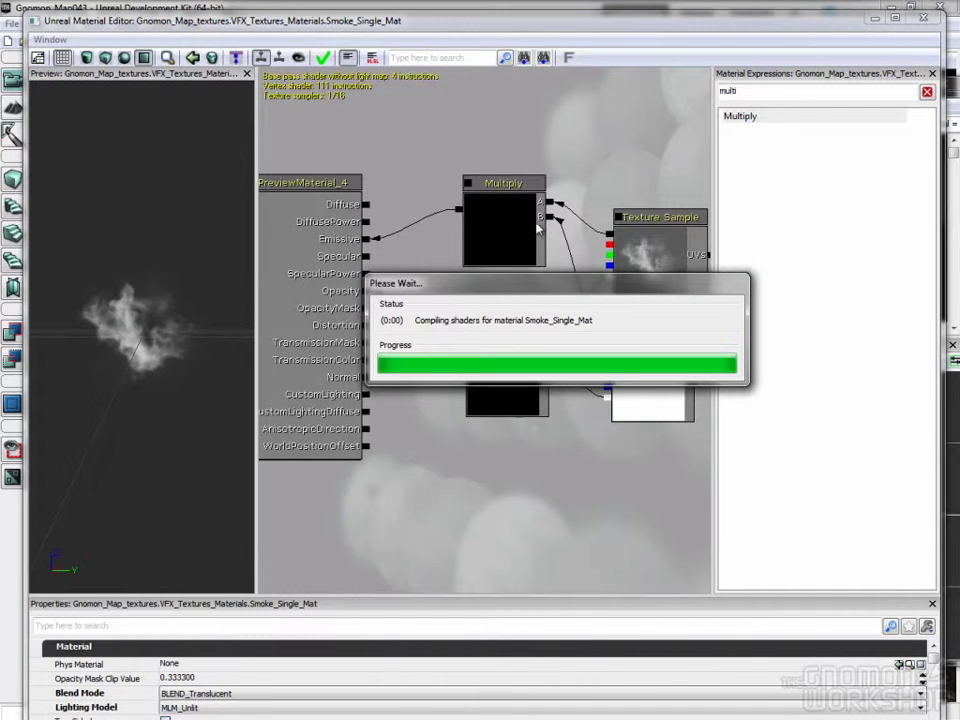
{"action": "left_click", "coordinate": [921, 19]}
Set the Out Val of Alpha Over Life point 0 to 1 in the Color Over Life module.
{"action": "mouse_move", "coordinate": [342, 294]}
{"action": "right_mouse_down"}
{"action": "mouse_move", "coordinate": [332, 311]}
{"action": "mouse_move", "coordinate": [327, 291]}
{"action": "right_mouse_up"}
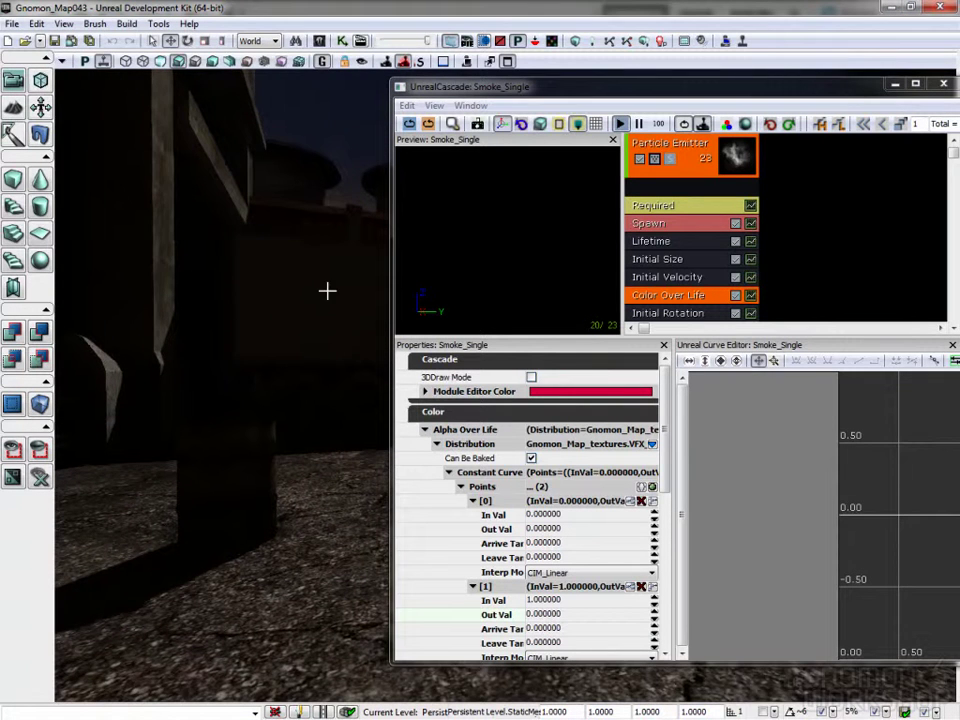
{"action": "key", "text": "Up"}
{"action": "left_click", "coordinate": [527, 528]}
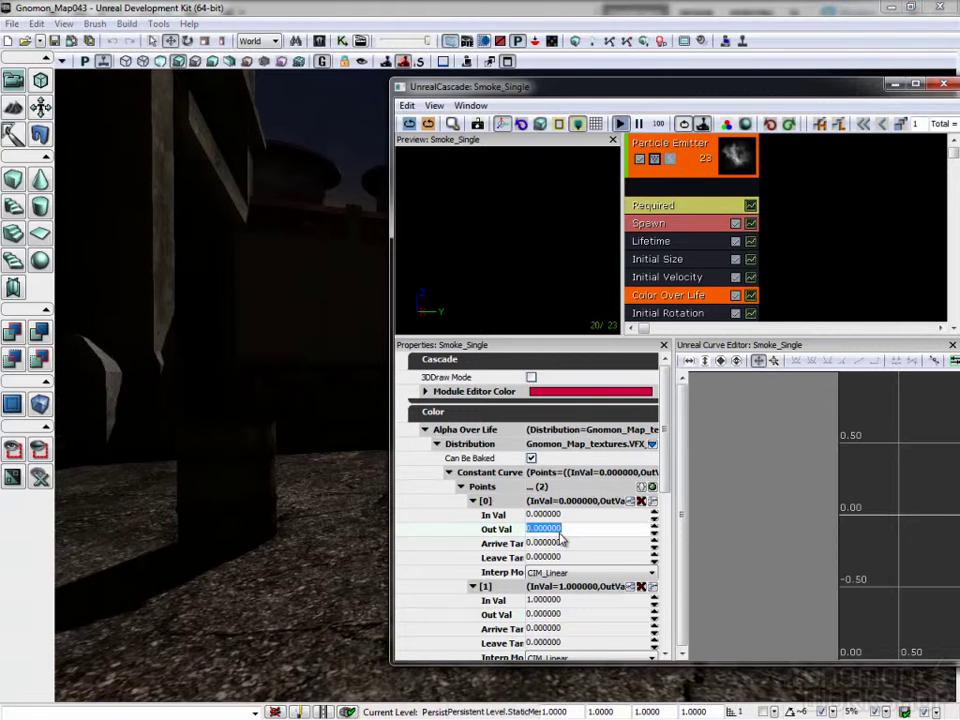
{"action": "left_click", "coordinate": [511, 615]}
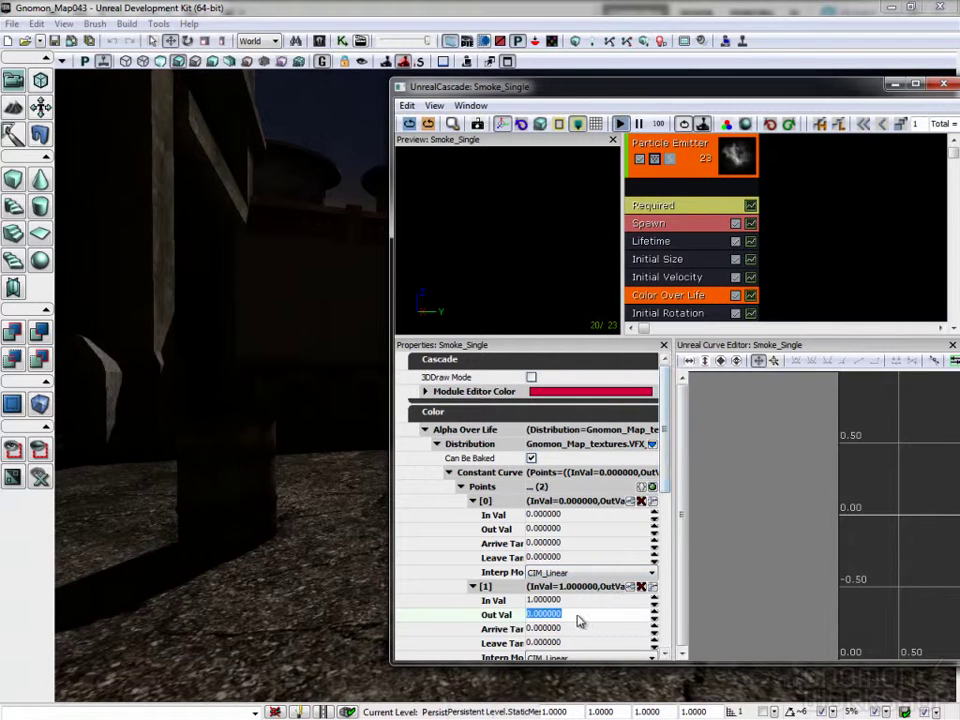
{"action": "left_click", "coordinate": [566, 531]}
{"action": "type", "text": "1"}
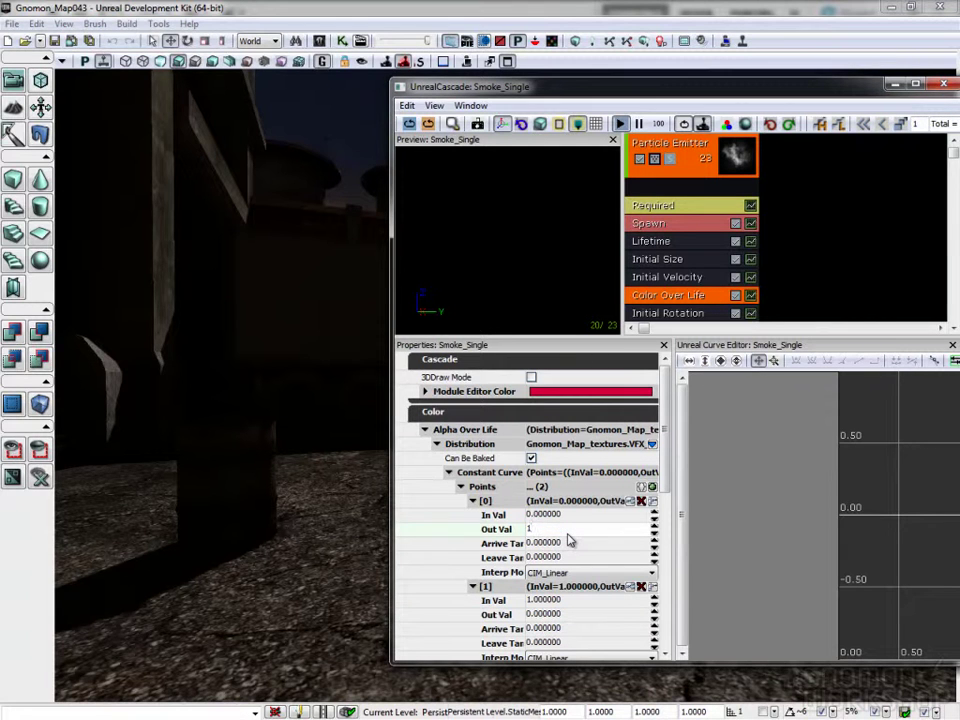
{"action": "key", "text": "Return"}
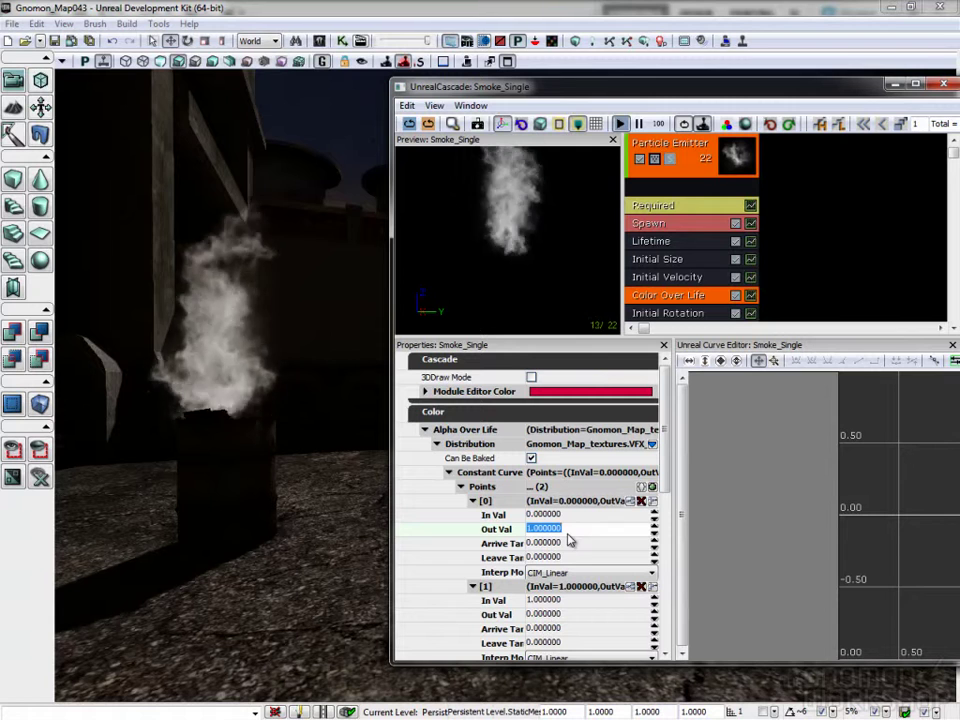
Add a third point to the Alpha Over Life curve and set point 0's Out Val to 0.
{"action": "left_click", "coordinate": [652, 486]}
{"action": "left_click_drag", "start_coordinate": [663, 474], "coordinate": [663, 501]}
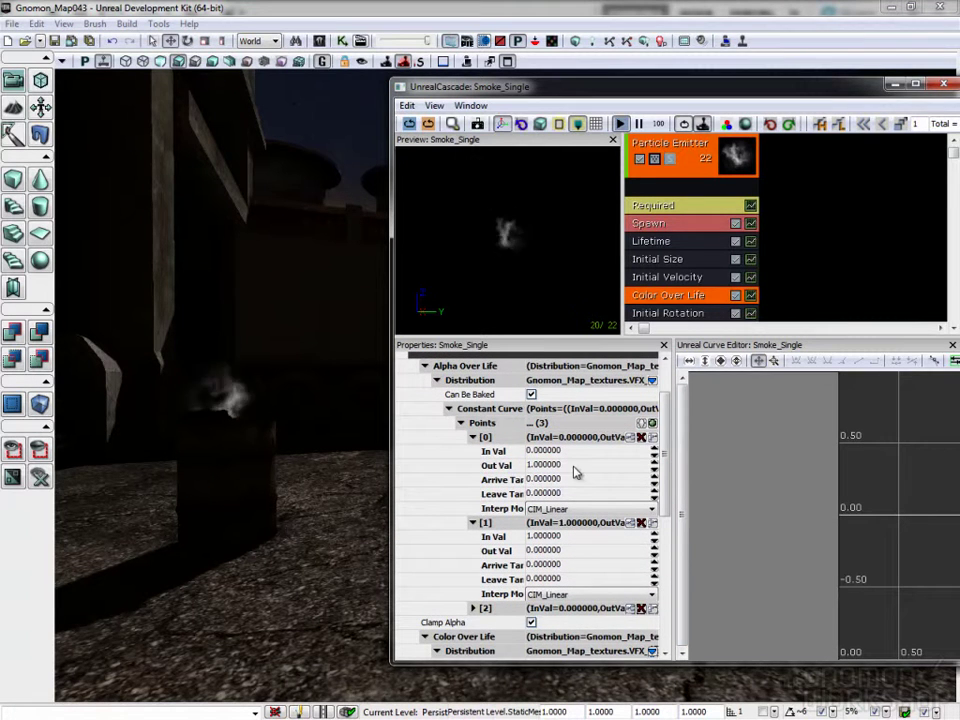
{"action": "left_click", "coordinate": [576, 467]}
{"action": "type", "text": "0"}
{"action": "key", "text": "Return"}
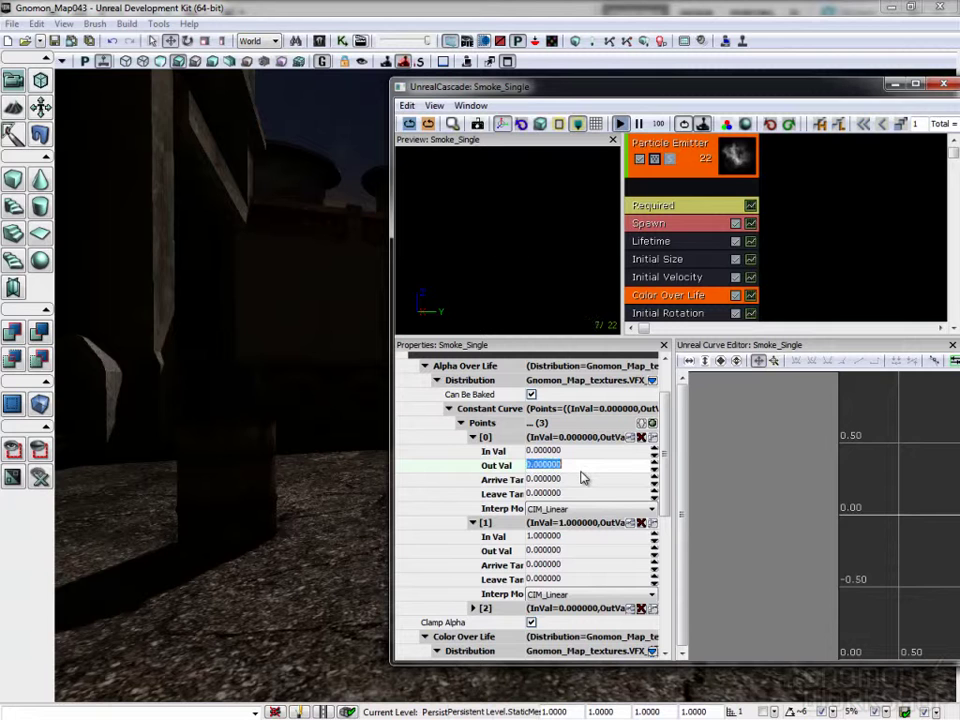
Set Alpha Over Life point 1 to an In Val of 0.25 and an Out Val of 1, with point 2 expanded.
{"action": "left_click", "coordinate": [472, 608]}
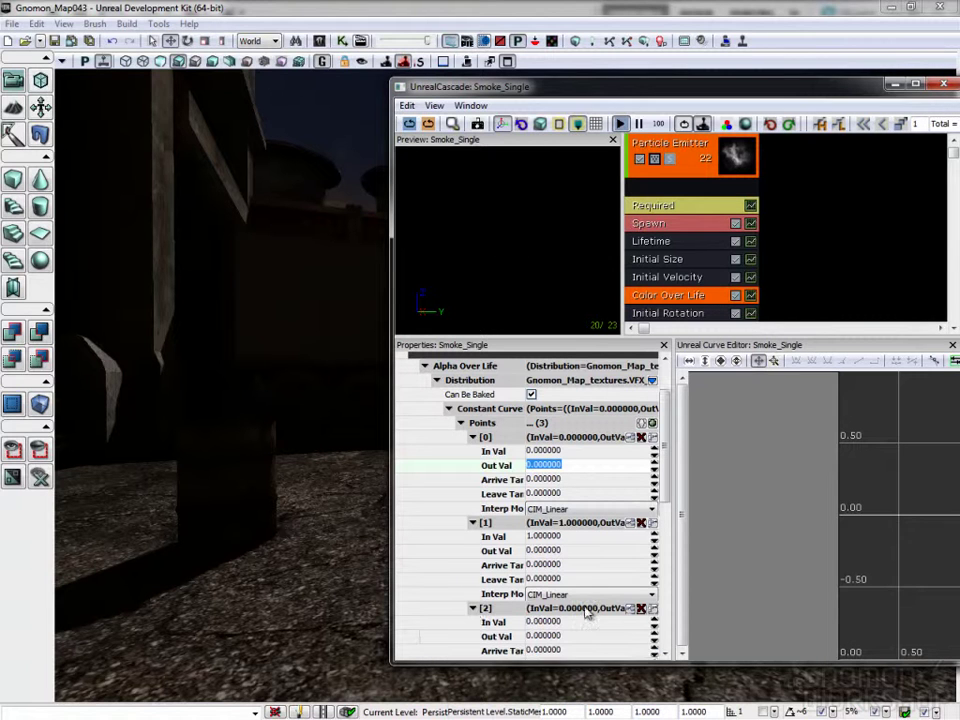
{"action": "left_click", "coordinate": [570, 538]}
{"action": "type", "text": "0.25"}
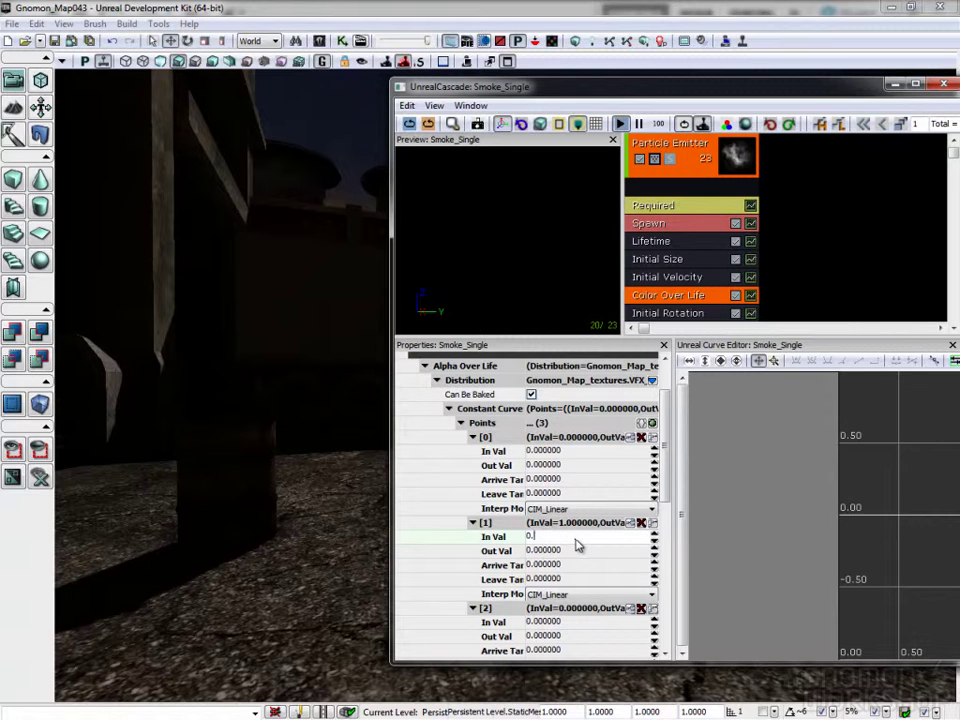
{"action": "key", "text": "Return"}
{"action": "left_click", "coordinate": [583, 553]}
{"action": "type", "text": "1"}
{"action": "key", "text": "Return"}
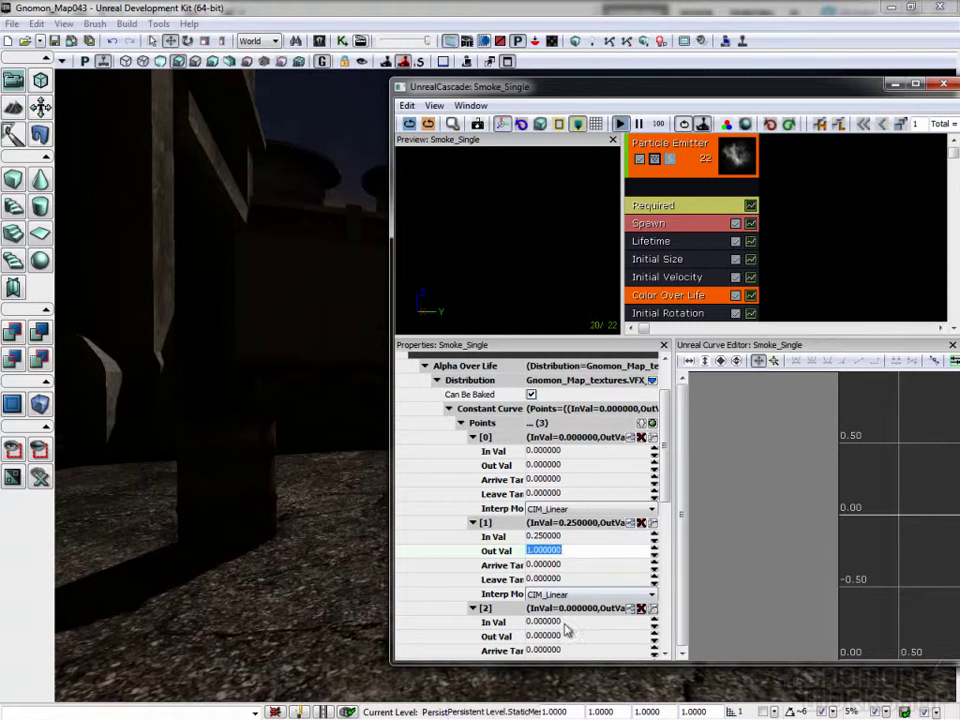
Set the In Val of Alpha Over Life point 2 to 1 and view the smoke on the barrel.
{"action": "left_click", "coordinate": [565, 624]}
{"action": "type", "text": "1"}
{"action": "key", "text": "Return"}
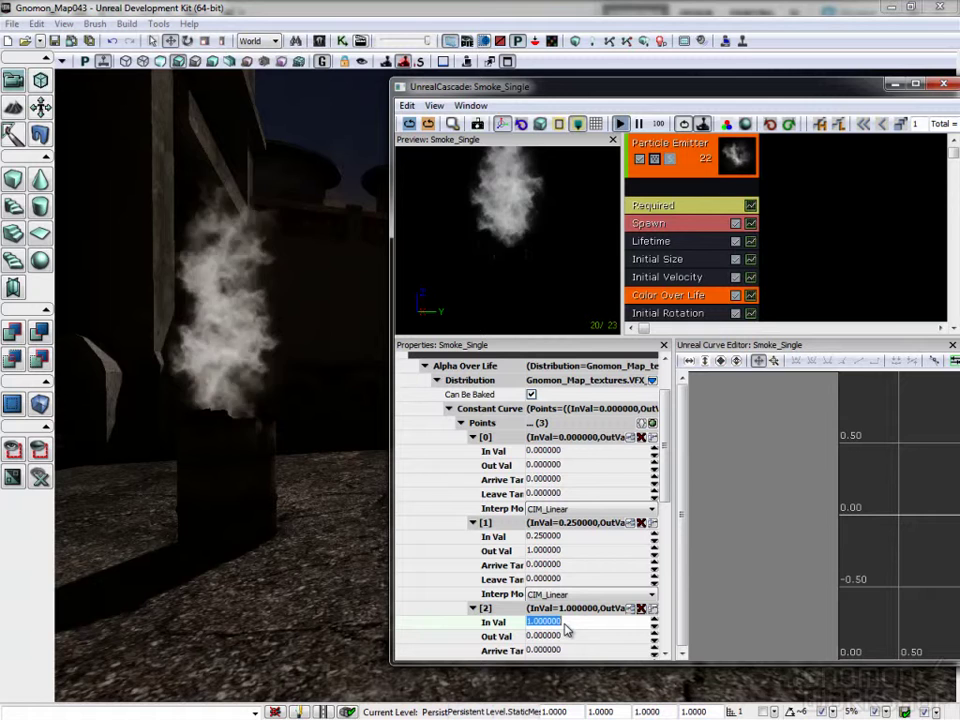
{"action": "left_click_drag", "start_coordinate": [216, 544], "coordinate": [349, 497]}
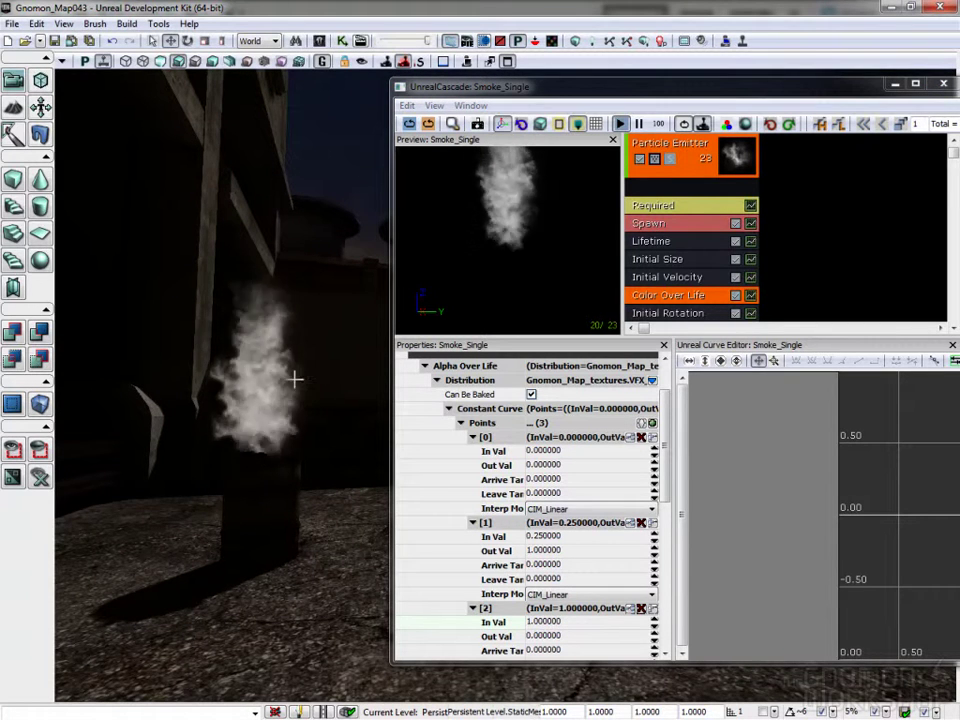
Collapse Alpha Over Life and set the X, Y and Z Out Val of Color Over Life point 0 to 0.2.
{"action": "left_click", "coordinate": [426, 367]}
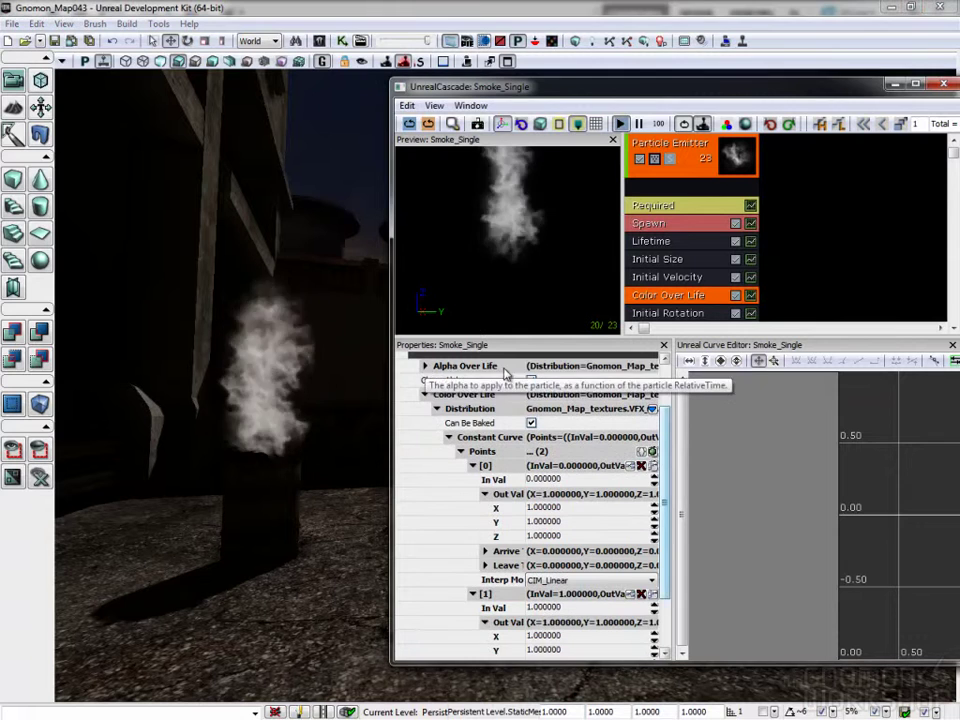
{"action": "left_click", "coordinate": [578, 510]}
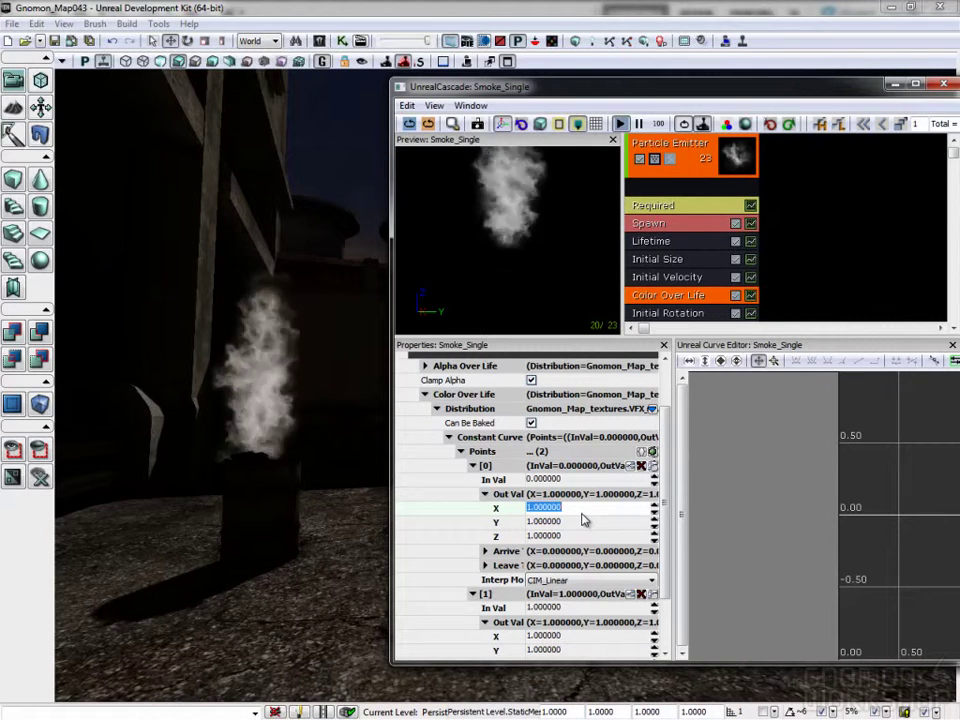
{"action": "type", "text": ".2"}
{"action": "key", "text": "Tab"}
{"action": "type", "text": ".2"}
{"action": "key", "text": "Tab"}
{"action": "type", "text": "."}
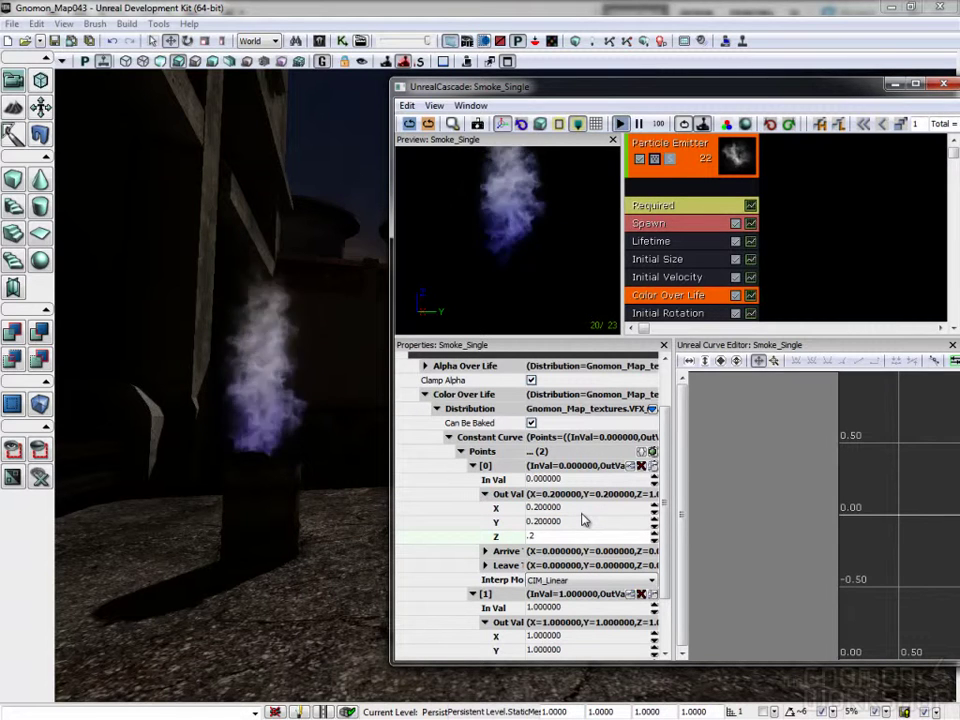
{"action": "key", "text": "Return"}
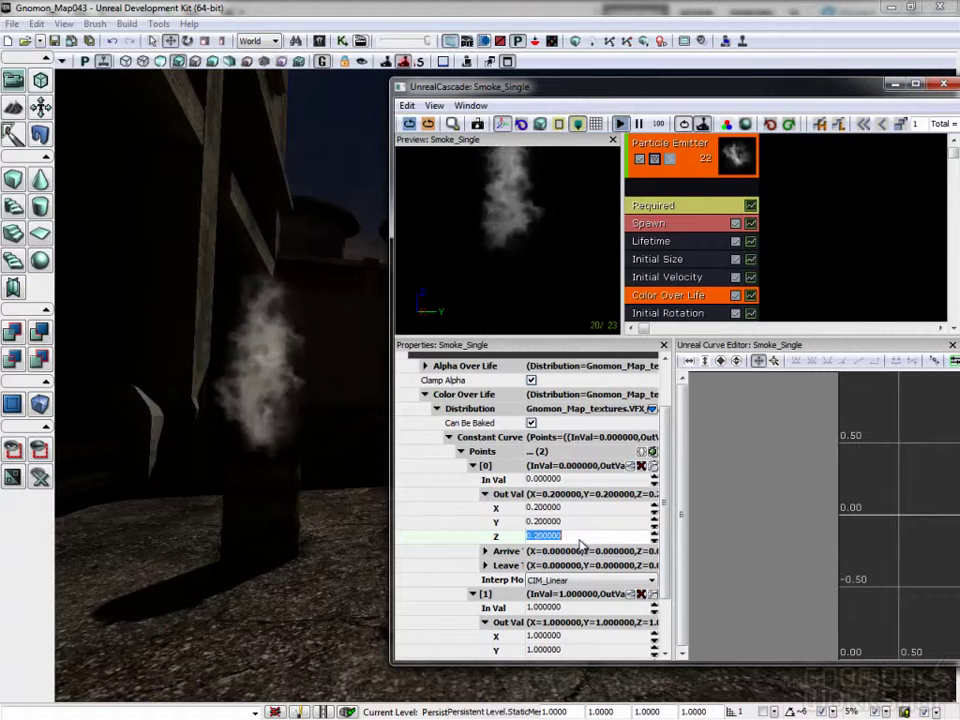
Set the X, Y and Z Out Val of Color Over Life point 0 to 0.1.
{"action": "scroll", "coordinate": [580, 545], "scroll_direction": "down", "scroll_amount": 2}
{"action": "key", "text": "shift+Tab"}
{"action": "key", "text": "shift+Tab"}
{"action": "type", "text": ".1"}
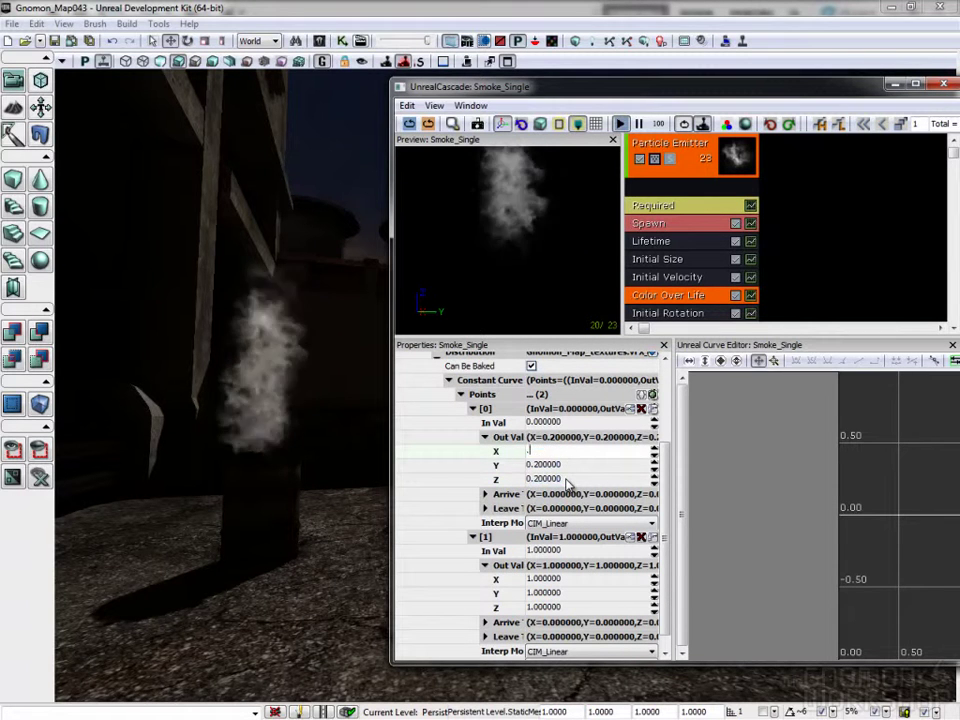
{"action": "key", "text": "Tab"}
{"action": "type", "text": ".1"}
{"action": "key", "text": "Tab"}
{"action": "type", "text": ".1"}
{"action": "key", "text": "Return"}
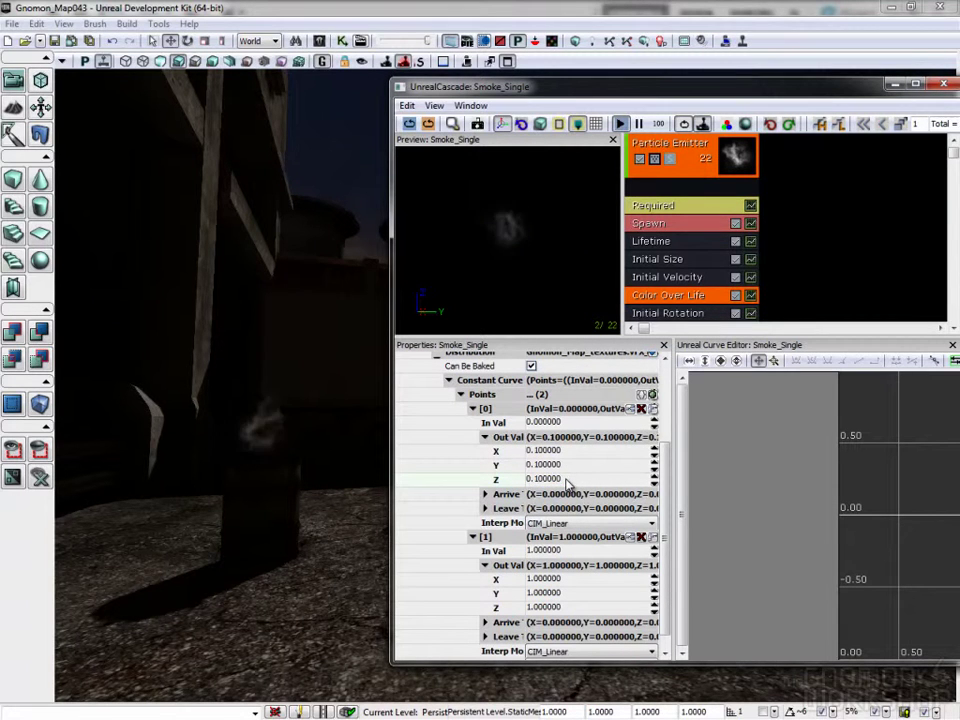
Set the X, Y and Z Out Val of Color Over Life point 1 to 0.3.
{"action": "left_click", "coordinate": [569, 580]}
{"action": "type", "text": ".3"}
{"action": "key", "text": "Tab"}
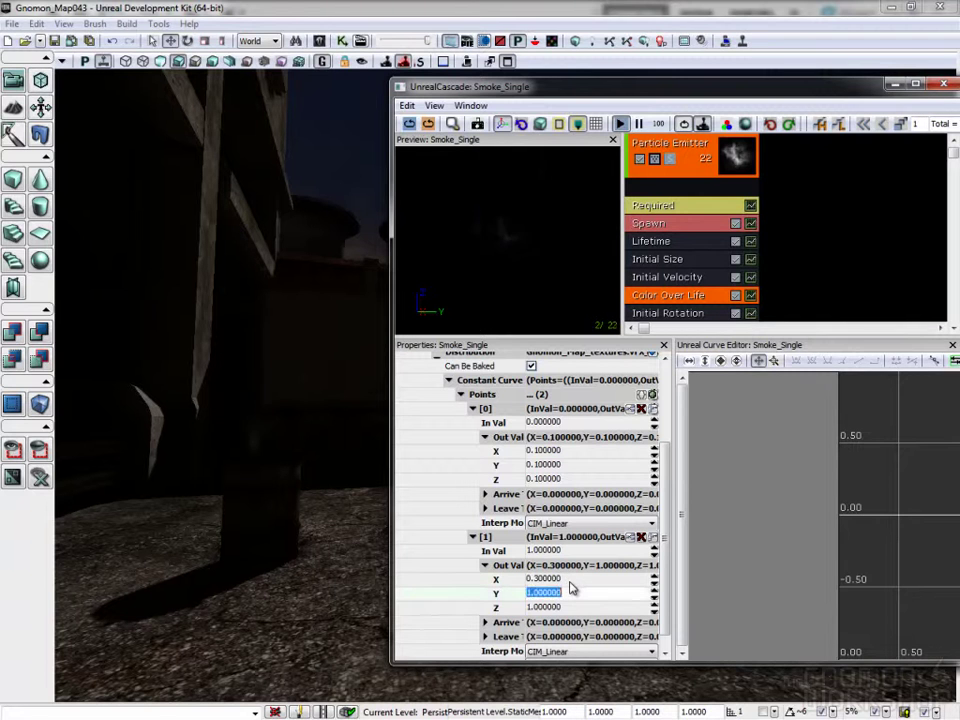
{"action": "type", "text": ".3"}
{"action": "key", "text": "Tab"}
{"action": "type", "text": ".3"}
{"action": "key", "text": "Return"}
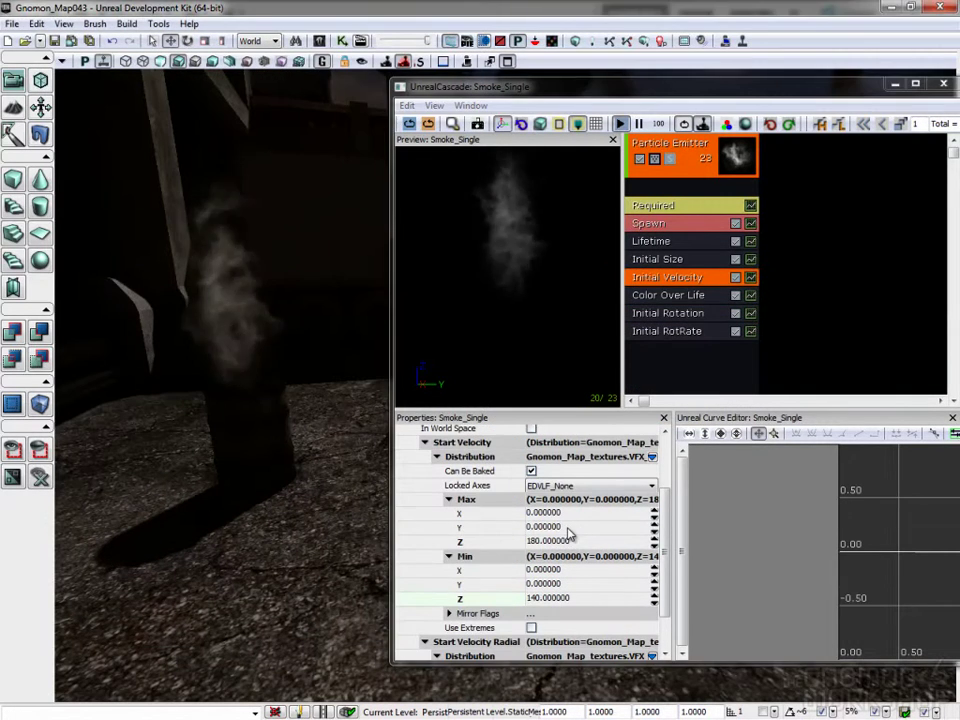
Set both the Max Y and Min Y of the Initial Velocity module's Start Velocity to 32.
{"action": "left_click", "coordinate": [567, 528]}
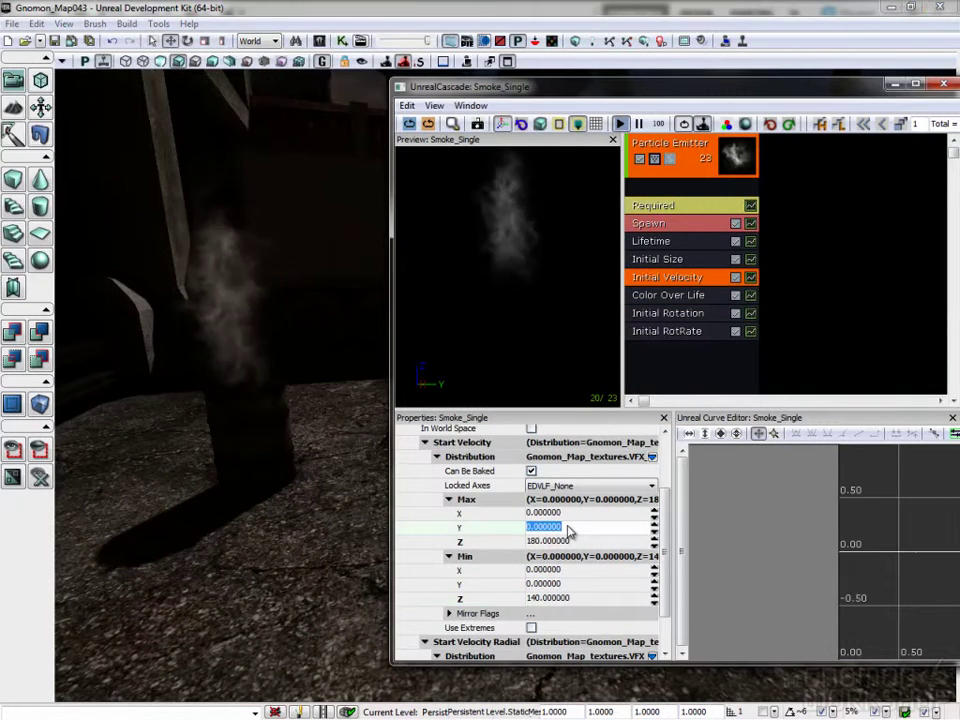
{"action": "type", "text": "32"}
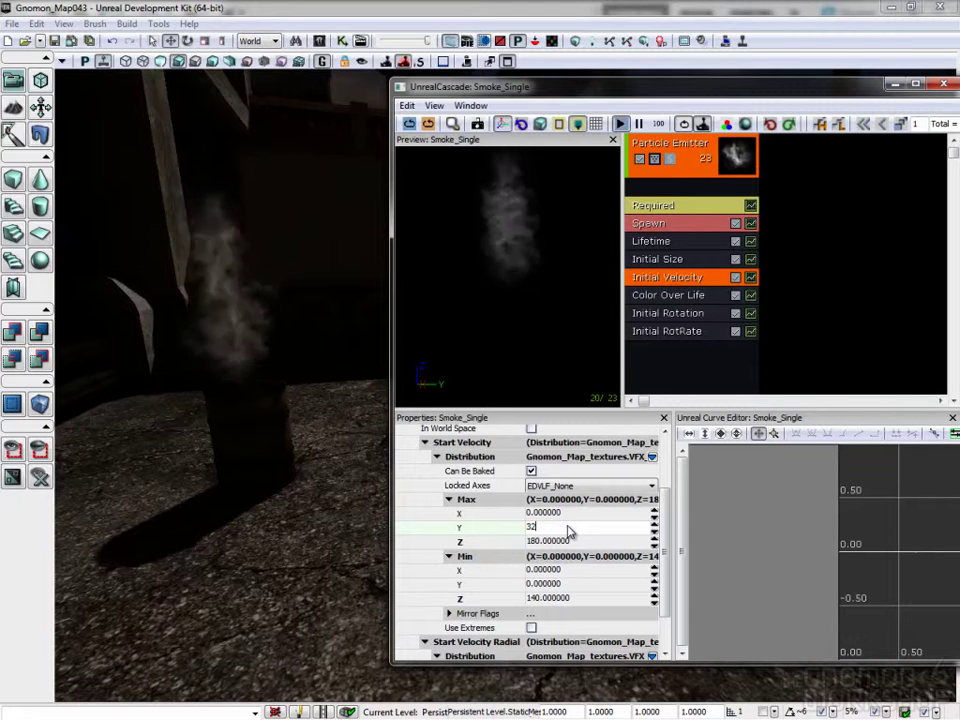
{"action": "key", "text": "Return"}
{"action": "key", "text": "Tab"}
{"action": "key", "text": "Tab"}
{"action": "key", "text": "Tab"}
{"action": "key", "text": "Tab"}
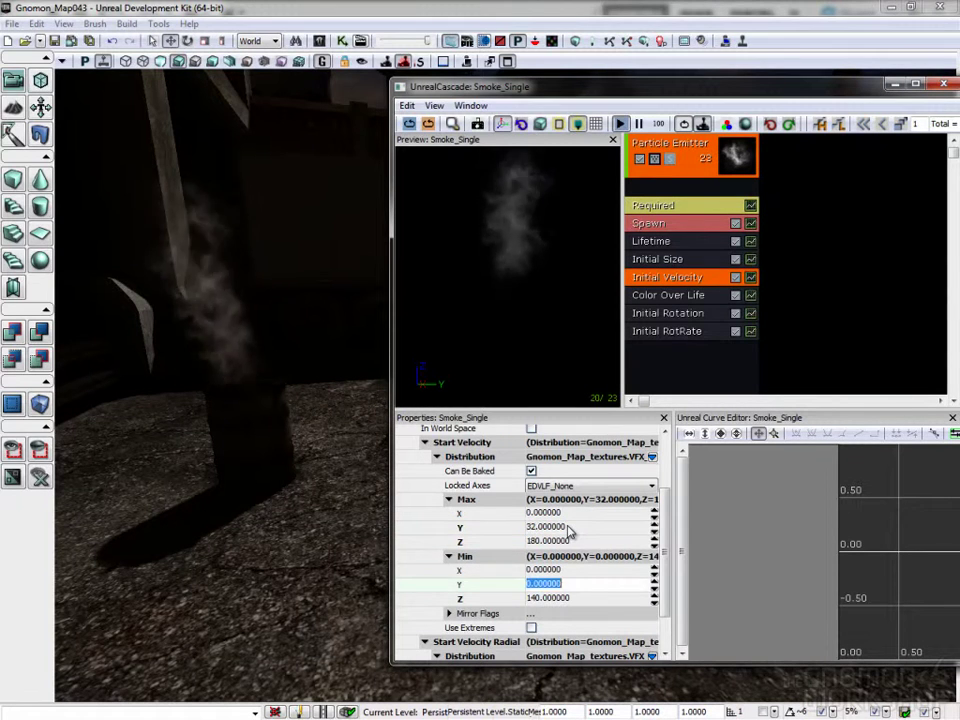
{"action": "type", "text": "32"}
{"action": "key", "text": "Return"}
{"action": "middle_click_drag", "start_coordinate": [261, 478], "coordinate": [178, 502]}
{"action": "left_click_drag", "start_coordinate": [178, 502], "coordinate": [300, 396]}
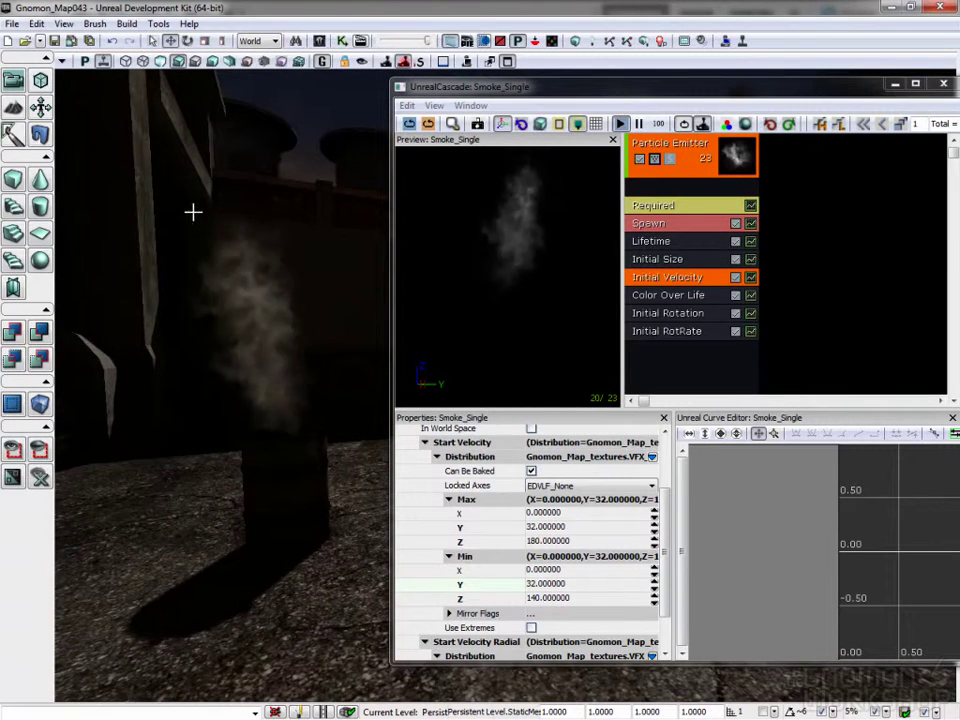
Set the Min Y of the Start Velocity to 24 and check the drifting smoke on the barrel.
{"action": "left_click", "coordinate": [577, 586]}
{"action": "type", "text": "24"}
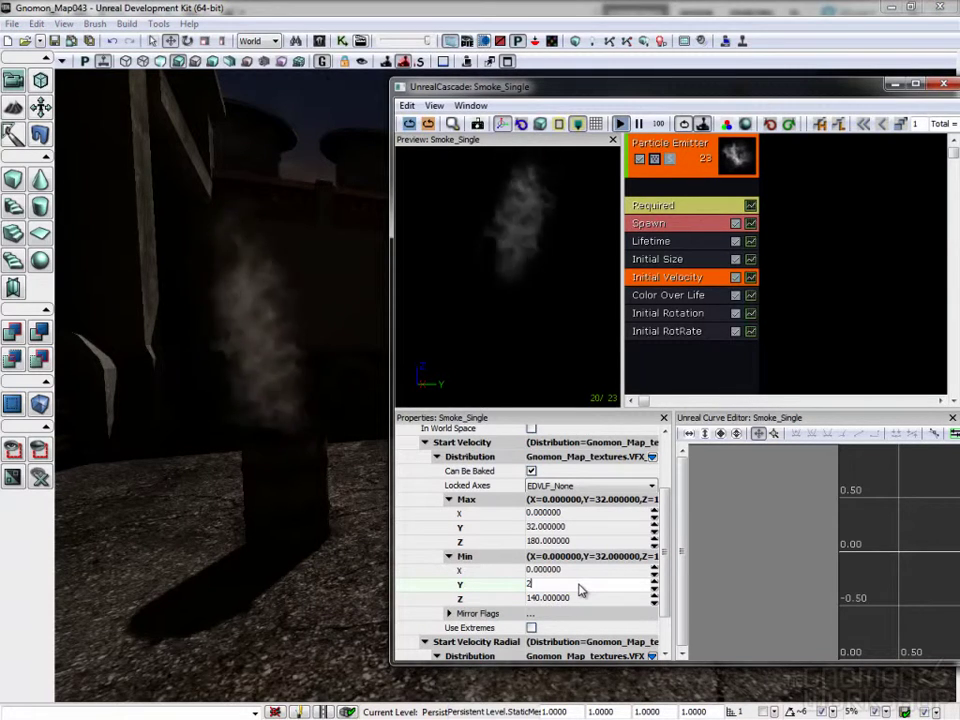
{"action": "key", "text": "Return"}
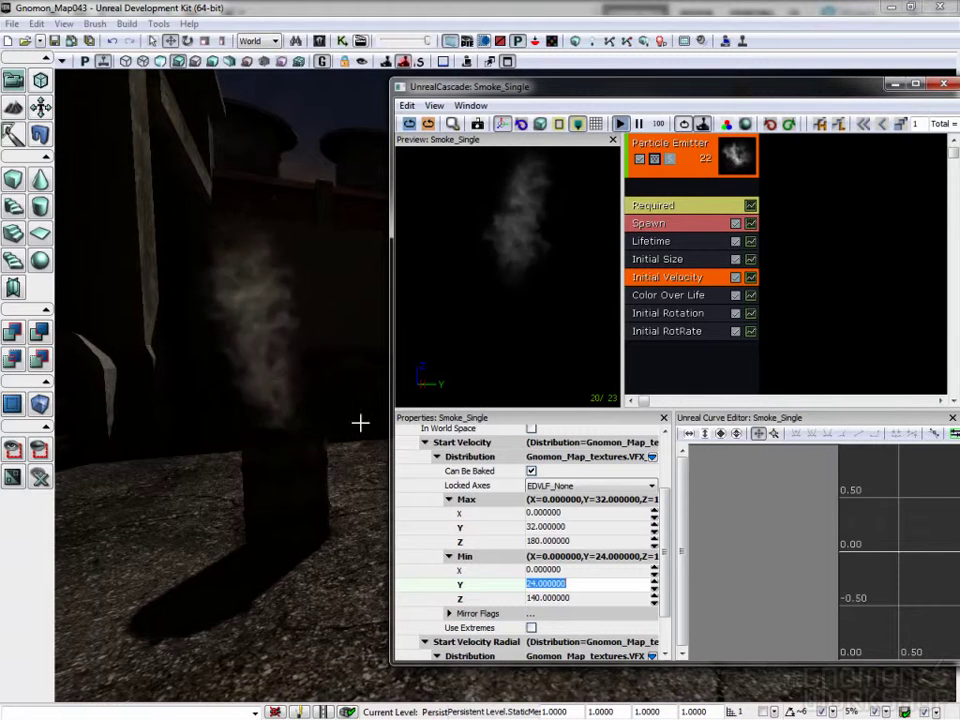
{"action": "left_click_drag", "start_coordinate": [315, 524], "coordinate": [279, 396]}
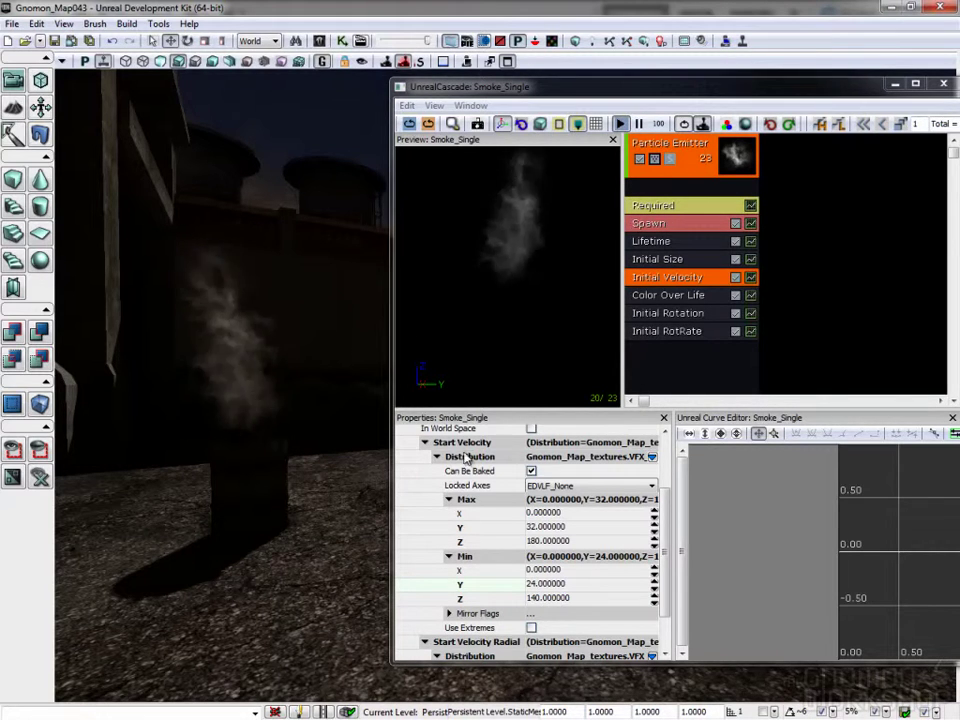
Add a Velocity/Life module to the smoke's particle emitter.
{"action": "left_click", "coordinate": [677, 366]}
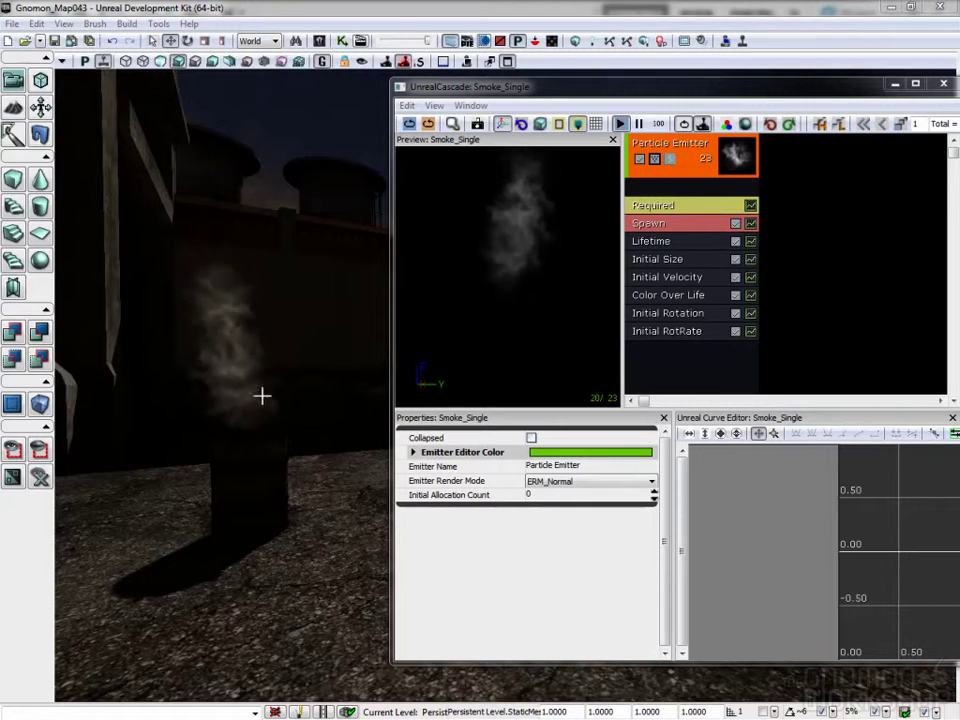
{"action": "right_click", "coordinate": [678, 360]}
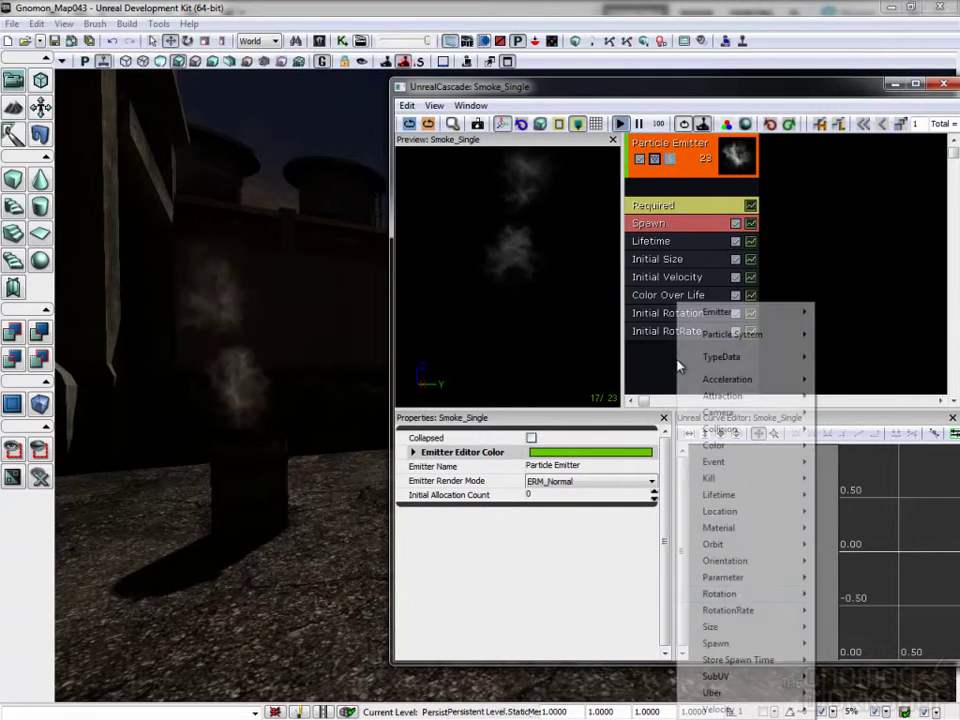
{"action": "mouse_move", "coordinate": [722, 708]}
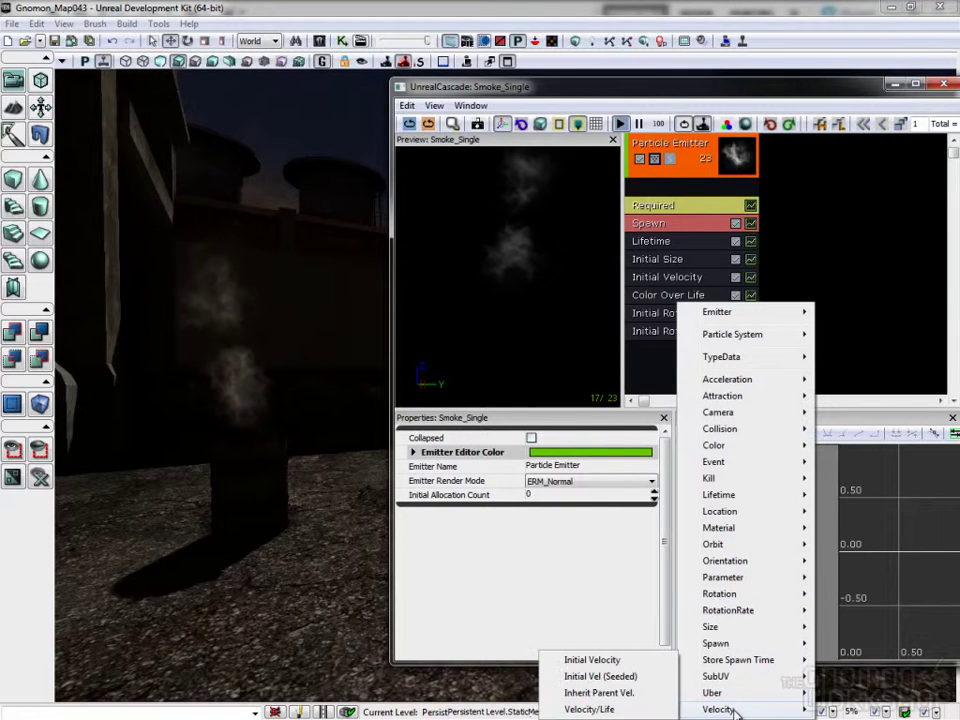
{"action": "left_click", "coordinate": [588, 709]}
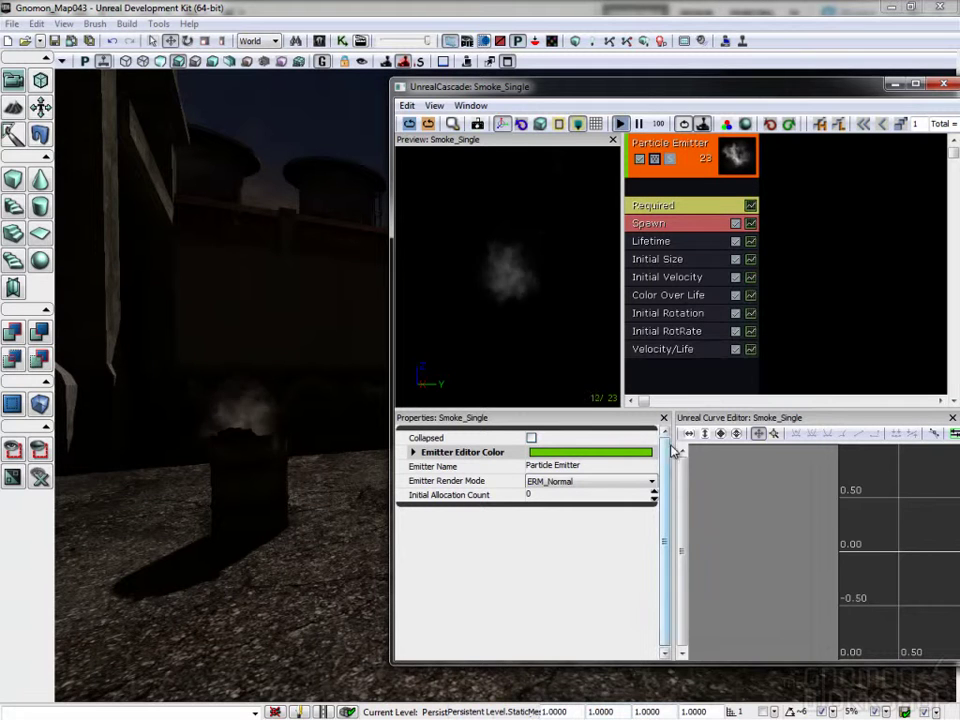
Set the X and Y Out Val of points 0 and 1 to 1 in the Velocity/Life module.
{"action": "left_click", "coordinate": [688, 350]}
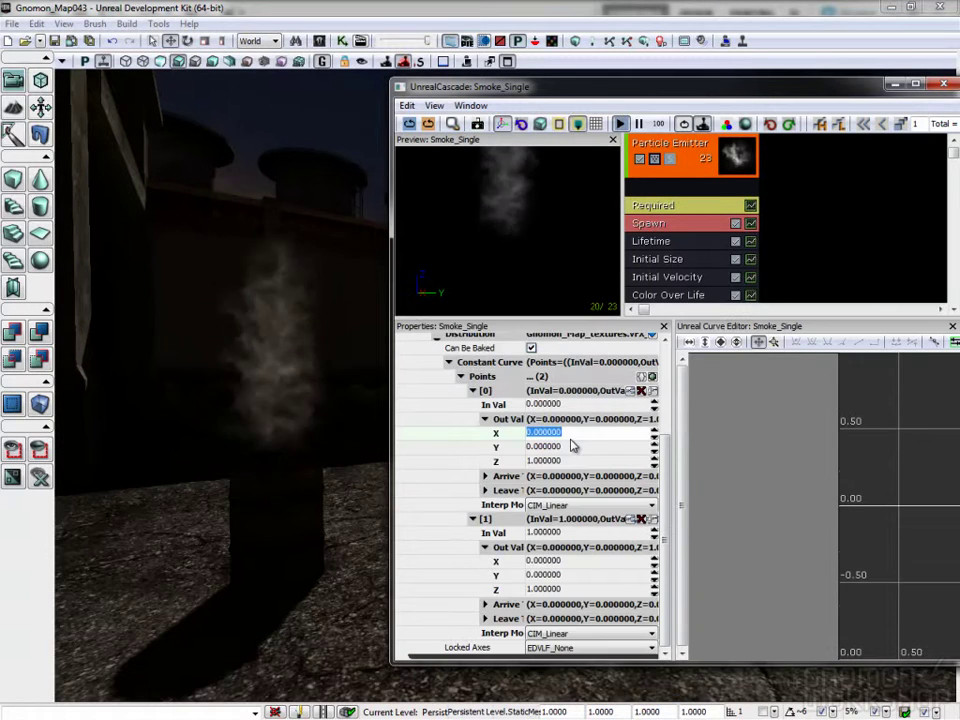
{"action": "type", "text": "1"}
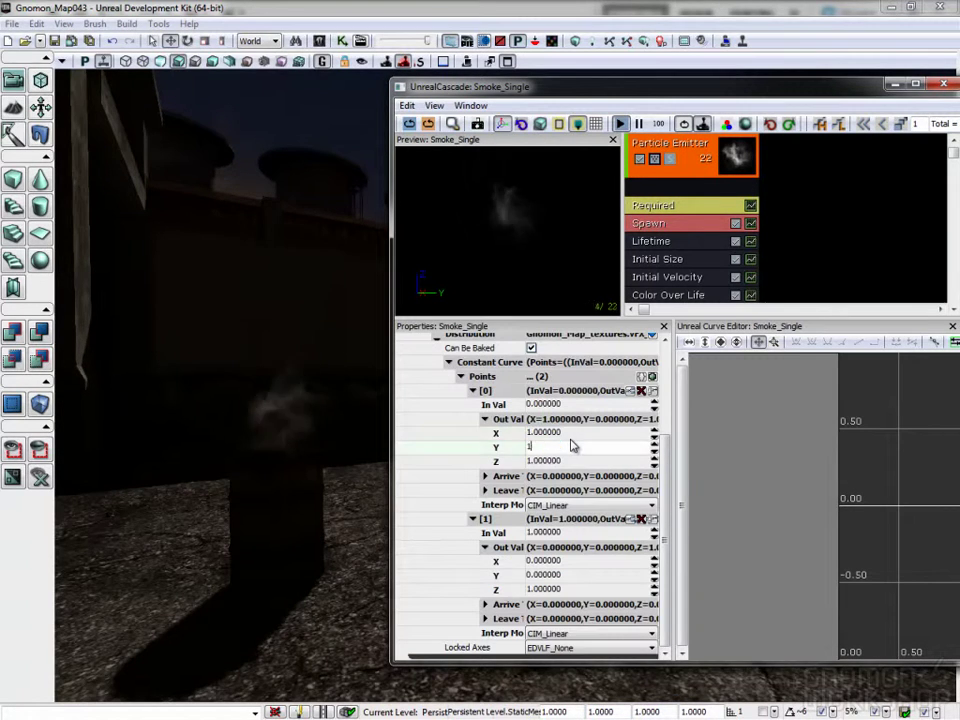
{"action": "key", "text": "Tab"}
{"action": "left_click", "coordinate": [574, 563]}
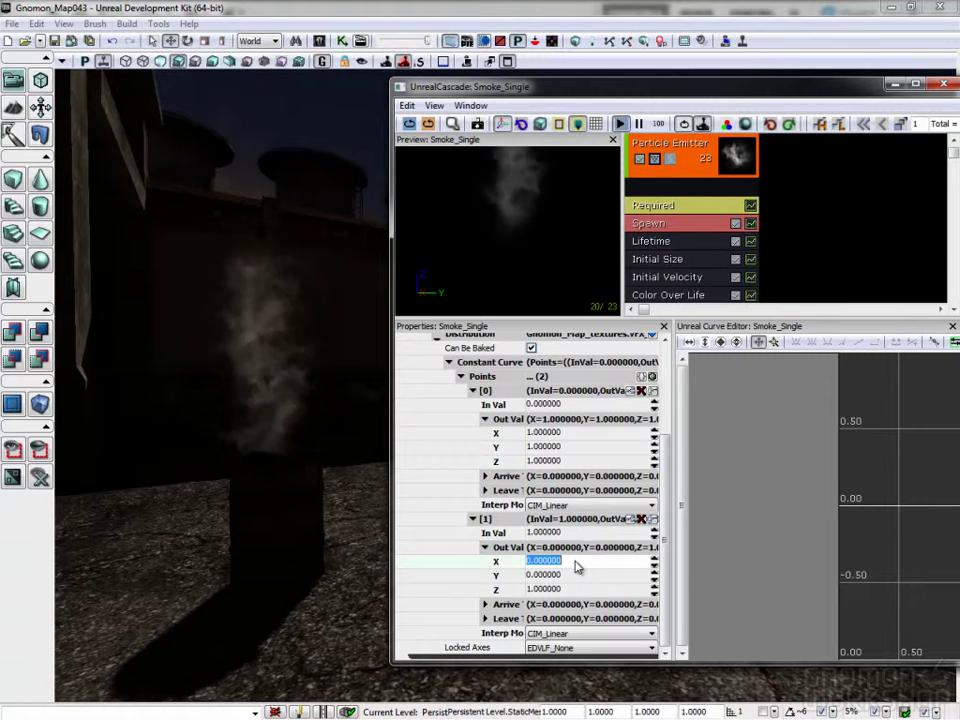
{"action": "type", "text": "1"}
{"action": "key", "text": "Tab"}
{"action": "type", "text": "1"}
{"action": "key", "text": "Tab"}
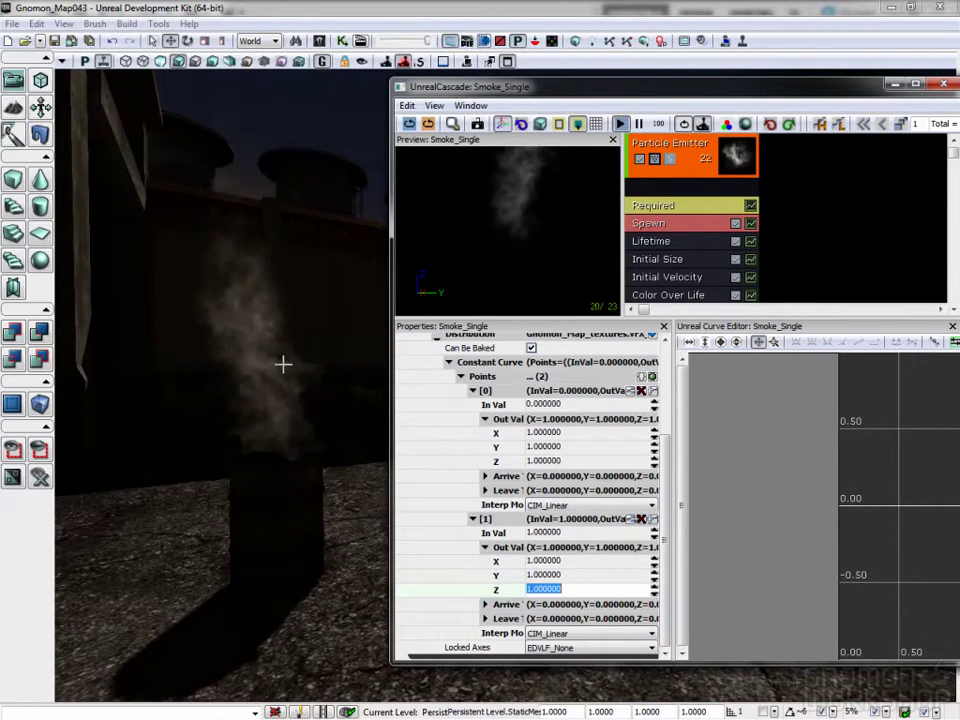
Set the X and Y Out Val of point 0 to 0 in the Velocity/Life module.
{"action": "right_click_drag", "start_coordinate": [236, 260], "coordinate": [306, 336]}
{"action": "left_click_drag", "start_coordinate": [306, 336], "coordinate": [313, 378]}
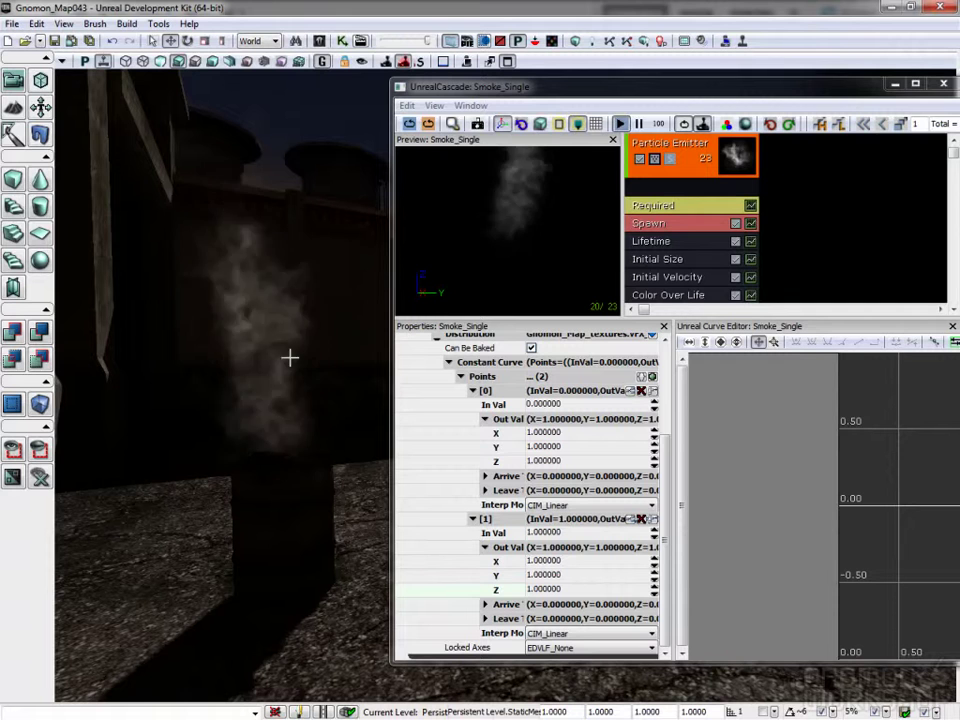
{"action": "left_click", "coordinate": [563, 436]}
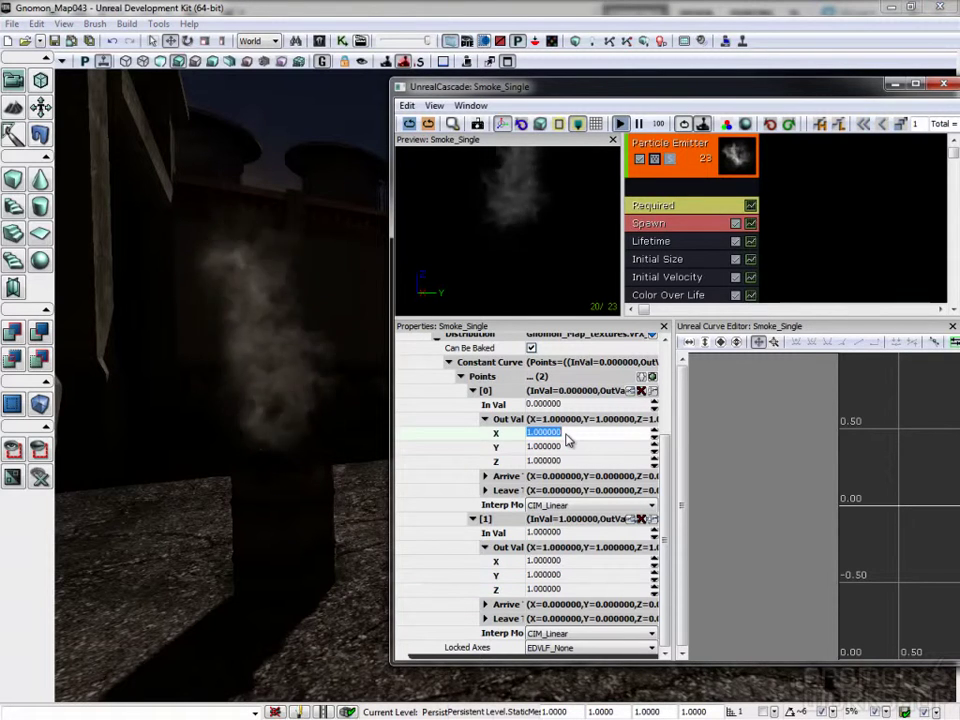
{"action": "type", "text": "0"}
{"action": "key", "text": "Tab"}
{"action": "type", "text": "0"}
{"action": "key", "text": "Tab"}
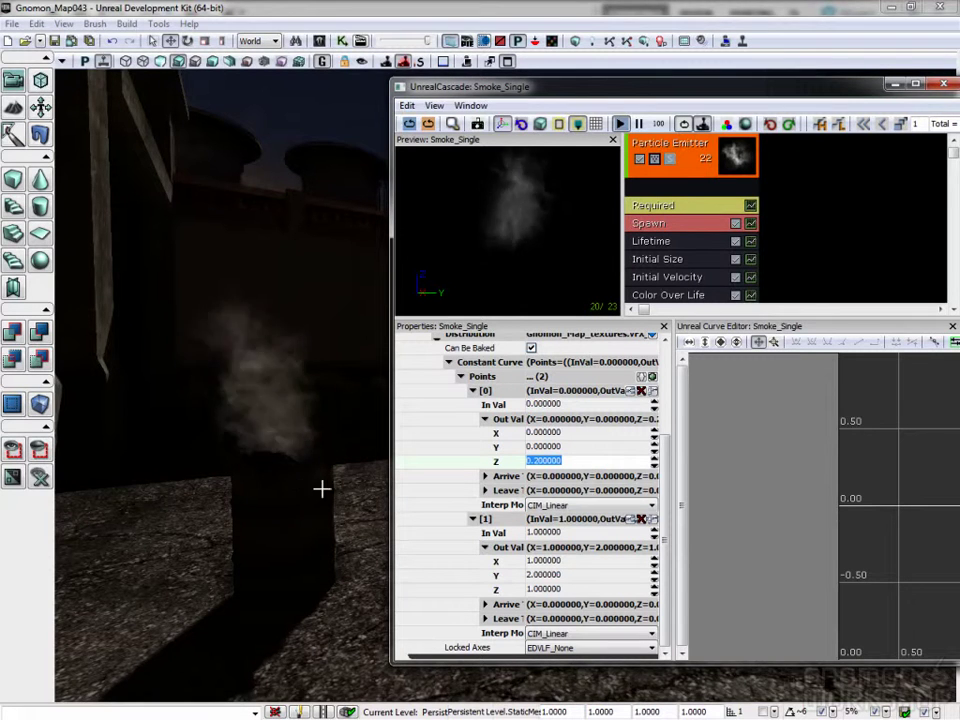
Check the smoke on the barrel and set the Z Out Val of Velocity/Life point 0 to 0.1.
{"action": "left_click_drag", "start_coordinate": [321, 489], "coordinate": [340, 498]}
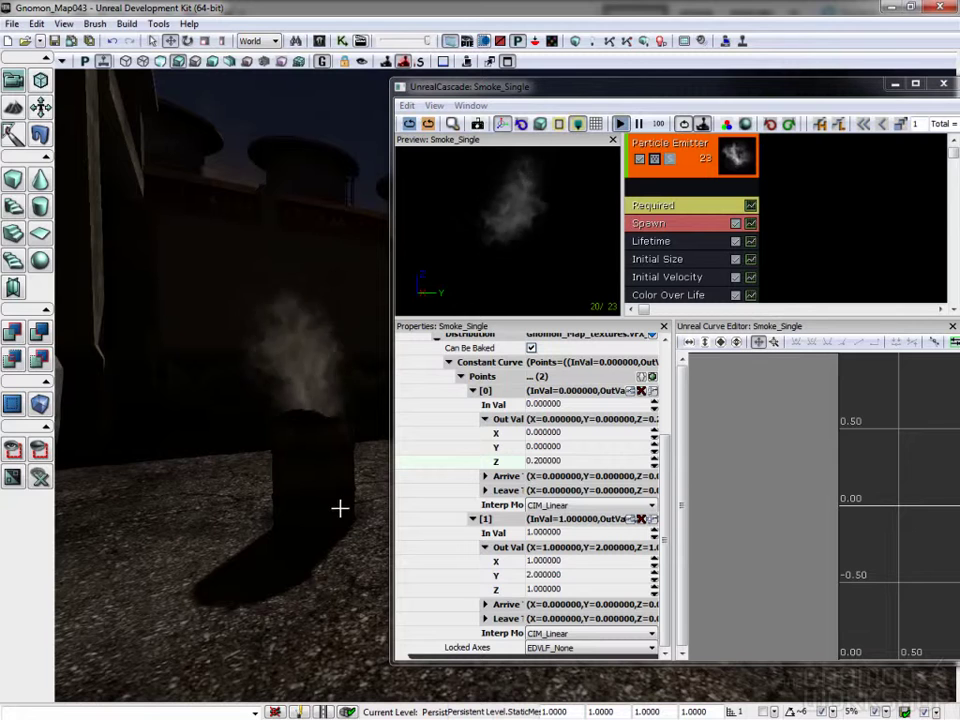
{"action": "left_click", "coordinate": [574, 462]}
{"action": "type", "text": "0.1"}
{"action": "key", "text": "Return"}
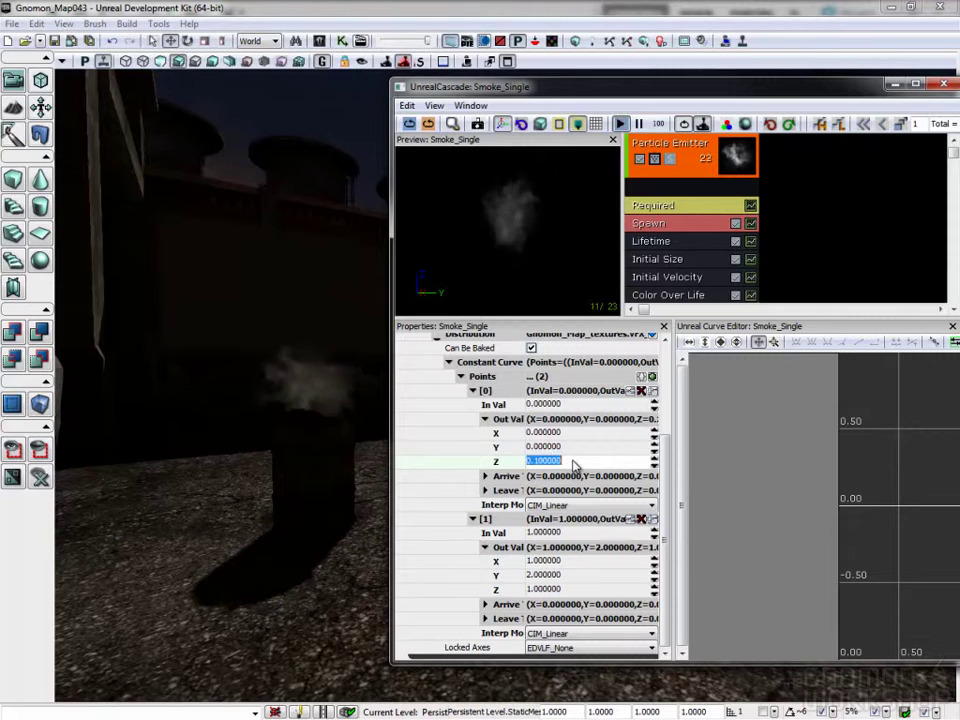
Set both the Max and Min of the Lifetime module to 3.
{"action": "left_click", "coordinate": [674, 243]}
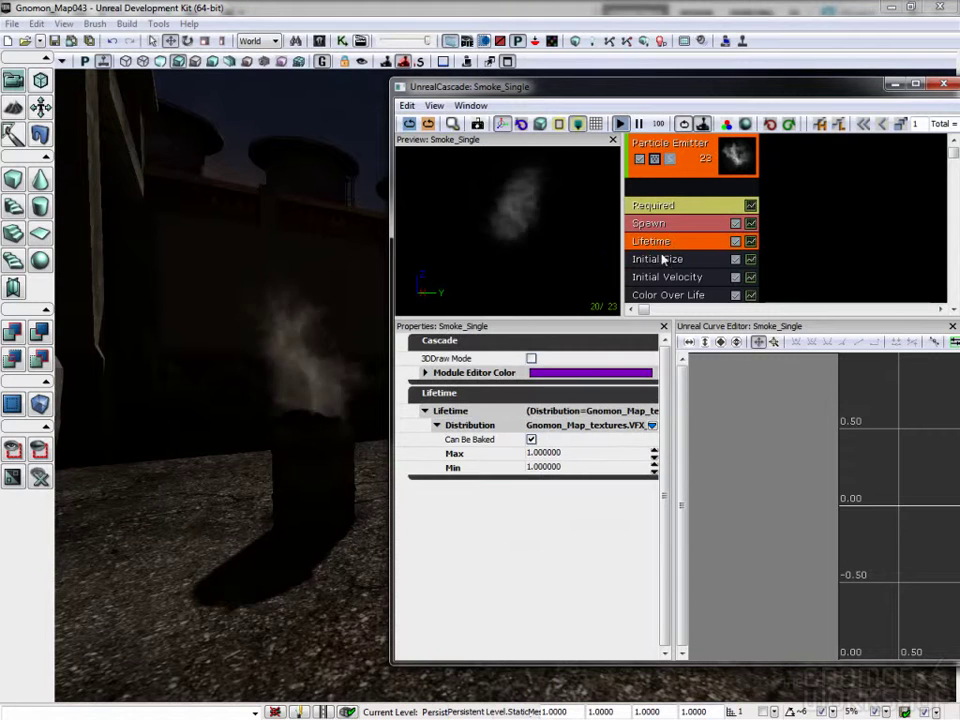
{"action": "left_click", "coordinate": [579, 454]}
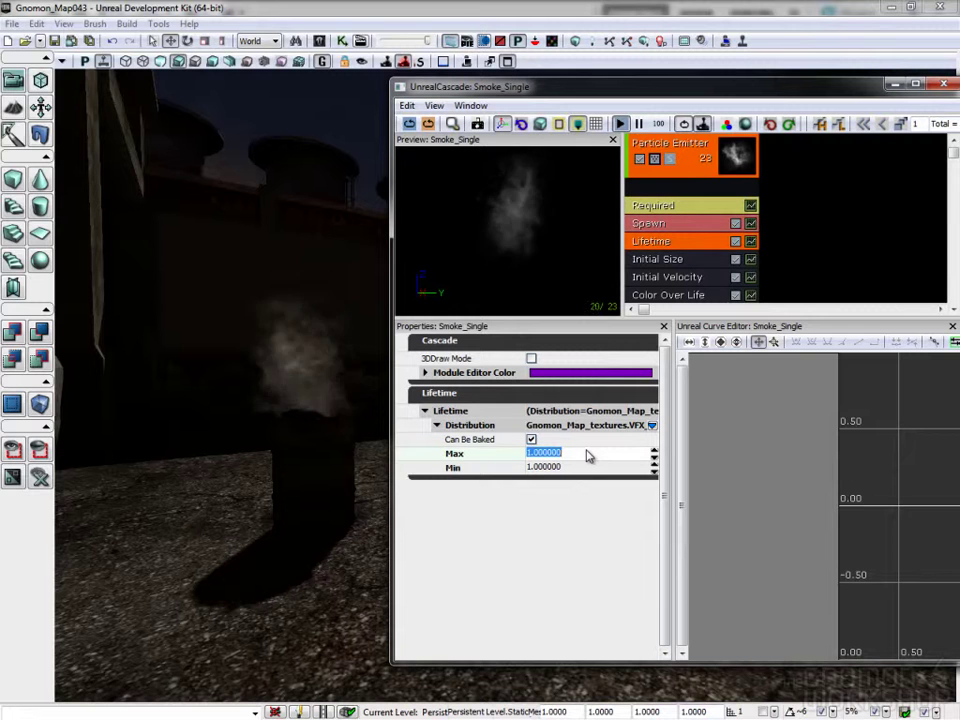
{"action": "type", "text": "3"}
{"action": "key", "text": "Tab"}
{"action": "type", "text": "3"}
{"action": "key", "text": "Return"}
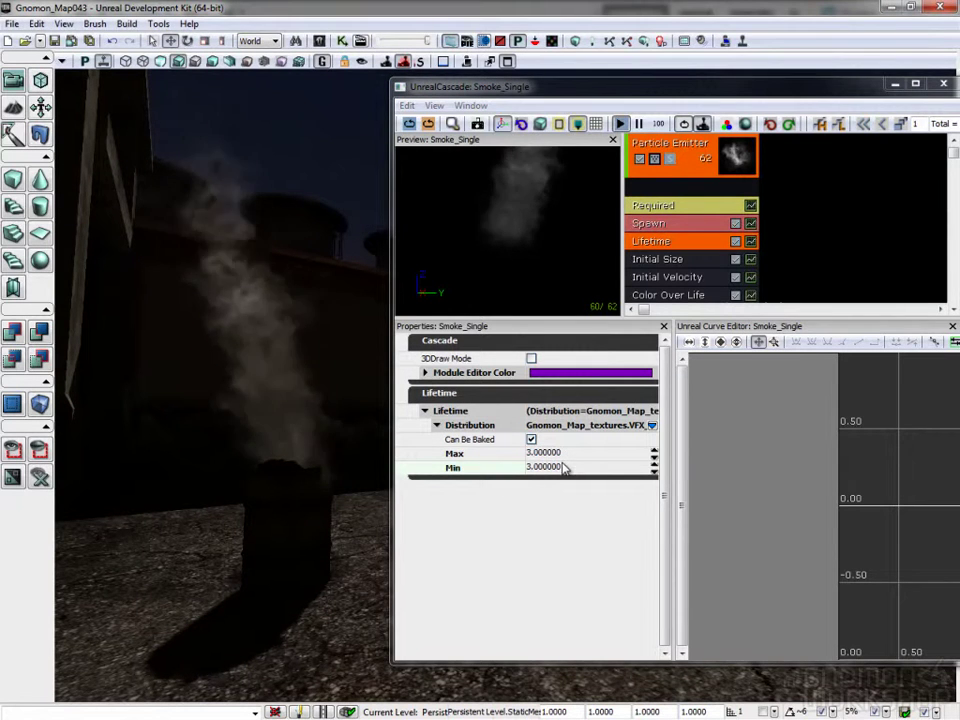
Set the Lifetime module's Min to 2.
{"action": "left_click", "coordinate": [566, 468]}
{"action": "type", "text": "2"}
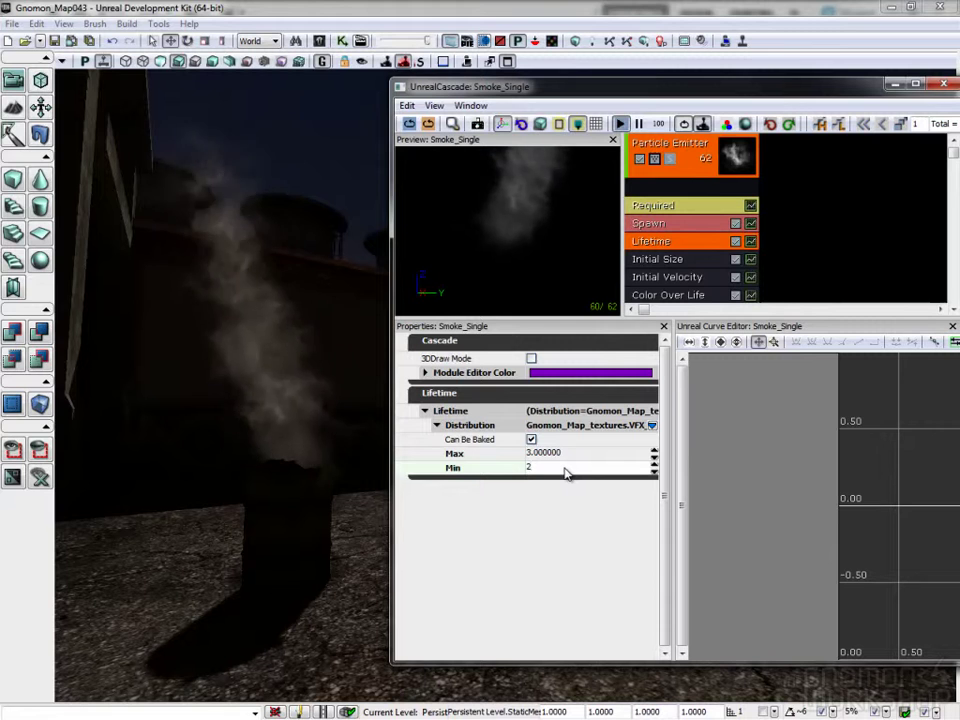
{"action": "key", "text": "Return"}
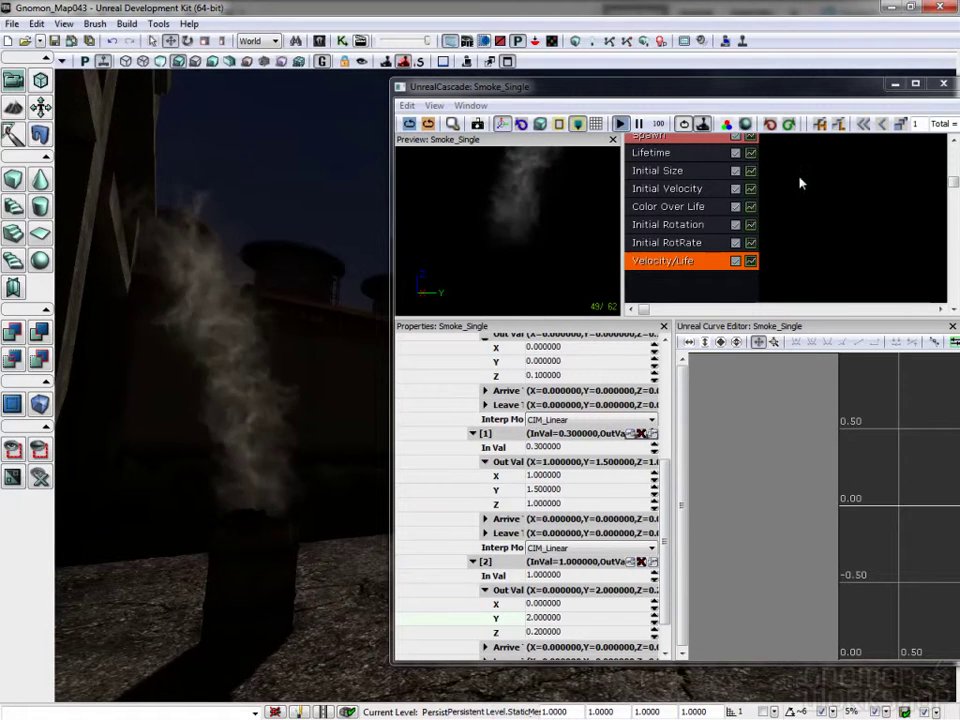
Set the Spawn module's constant Rate to 10.
{"action": "scroll", "coordinate": [800, 183], "scroll_direction": "up", "scroll_amount": 3}
{"action": "left_click", "coordinate": [666, 224]}
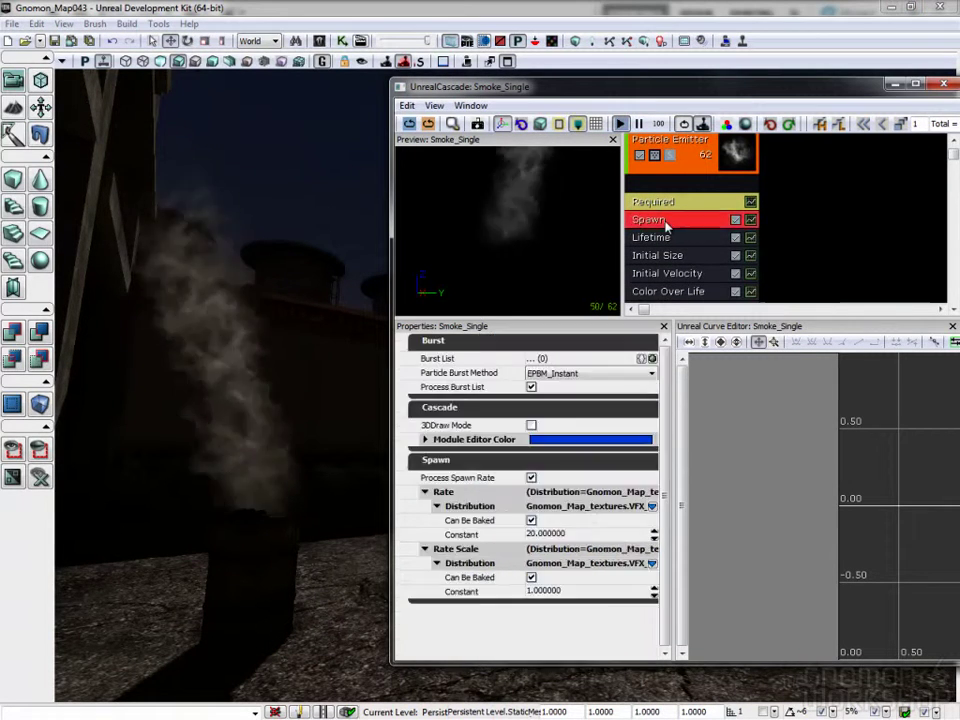
{"action": "left_click", "coordinate": [568, 537]}
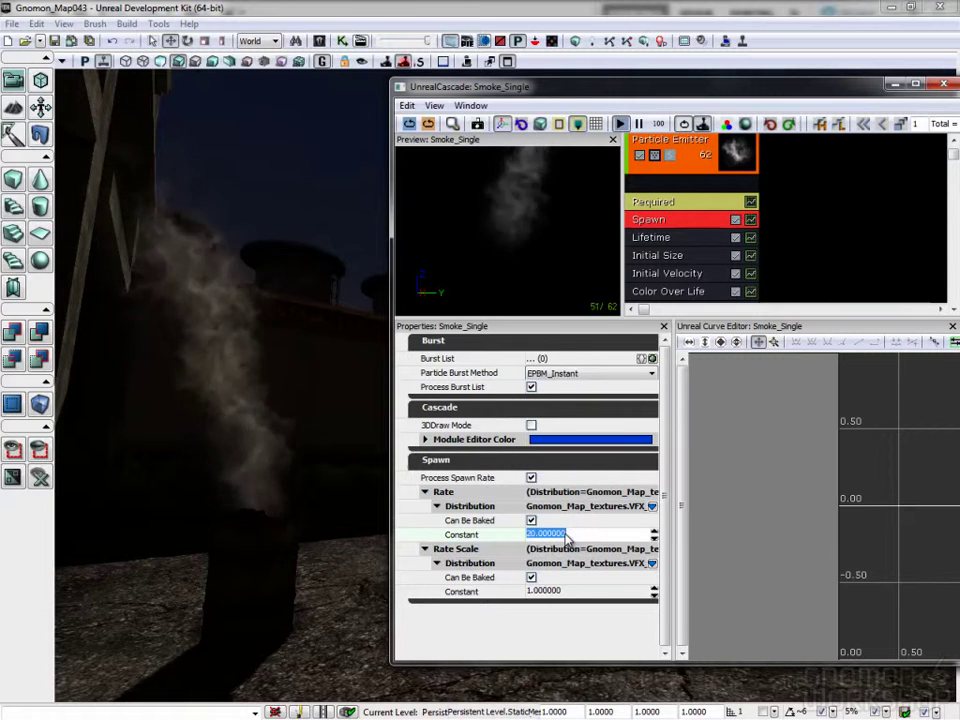
{"action": "type", "text": "10"}
{"action": "key", "text": "Return"}
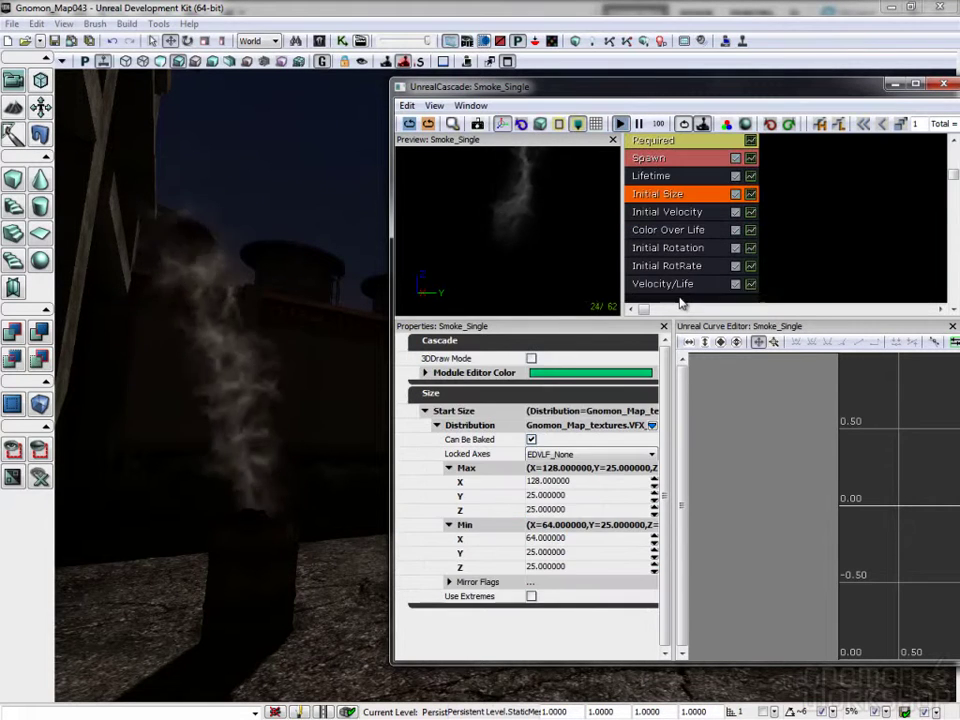
Add a Size By Life module to the smoke's particle emitter.
{"action": "right_click", "coordinate": [680, 303]}
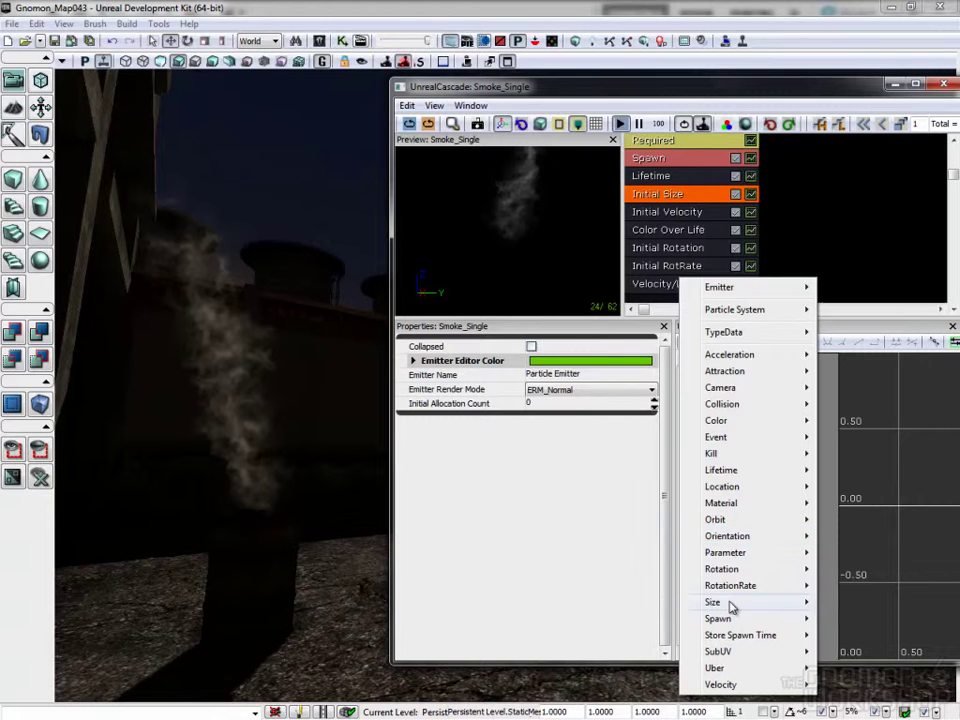
{"action": "mouse_move", "coordinate": [729, 605]}
{"action": "left_click", "coordinate": [585, 634]}
Set the X, Y and Z Out Val of point 1 to 2 in the Size By Life module.
{"action": "left_click", "coordinate": [571, 541]}
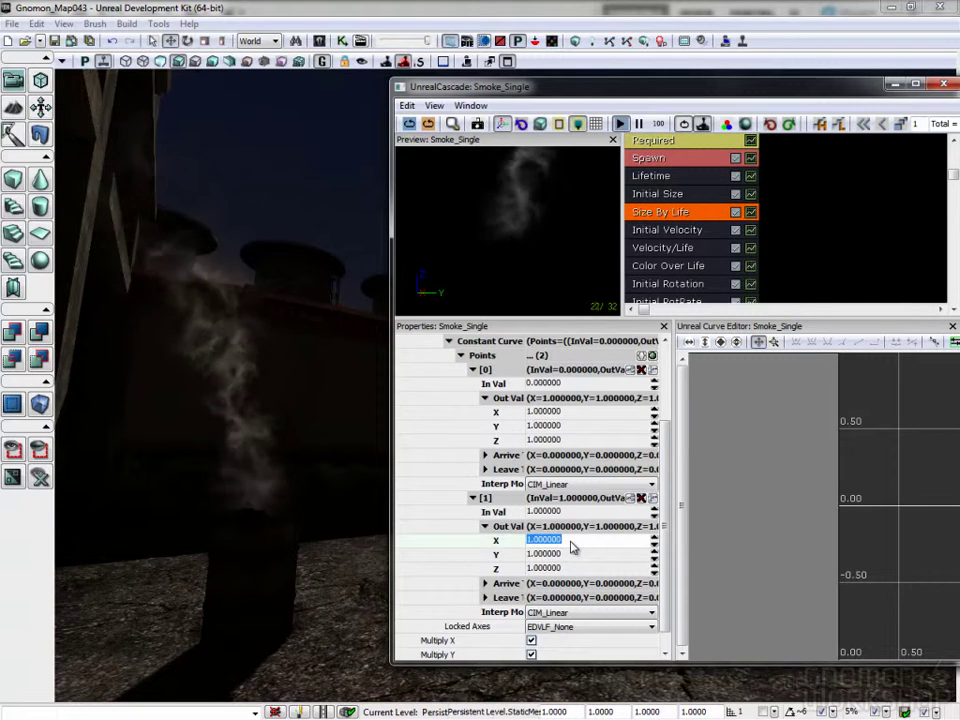
{"action": "type", "text": "2"}
{"action": "key", "text": "Tab"}
{"action": "type", "text": "2"}
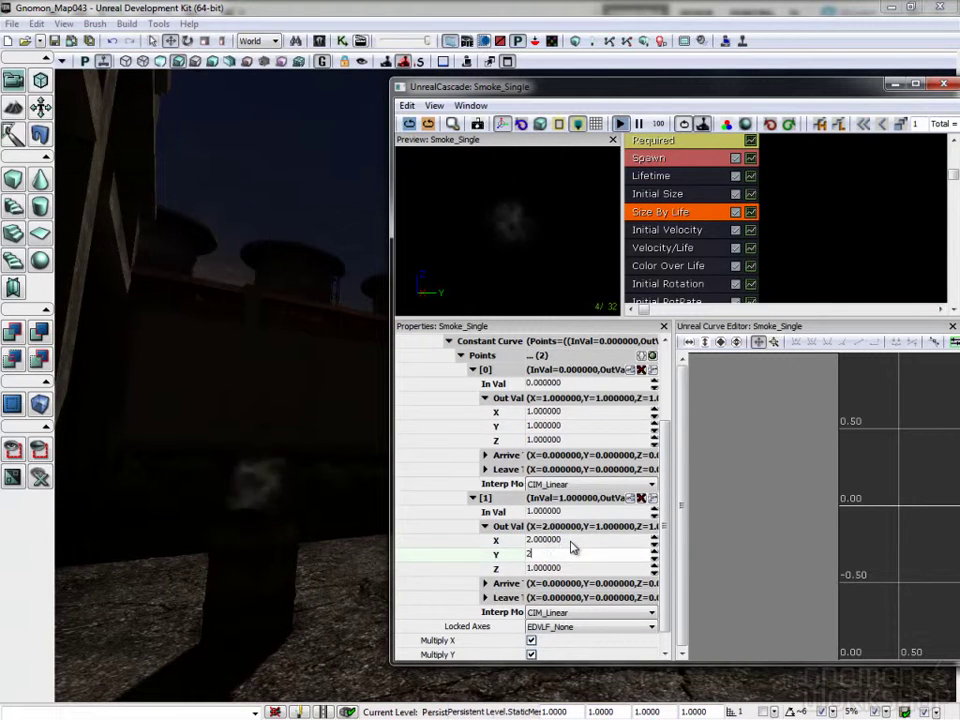
{"action": "key", "text": "Tab"}
{"action": "type", "text": "2"}
{"action": "key", "text": "Return"}
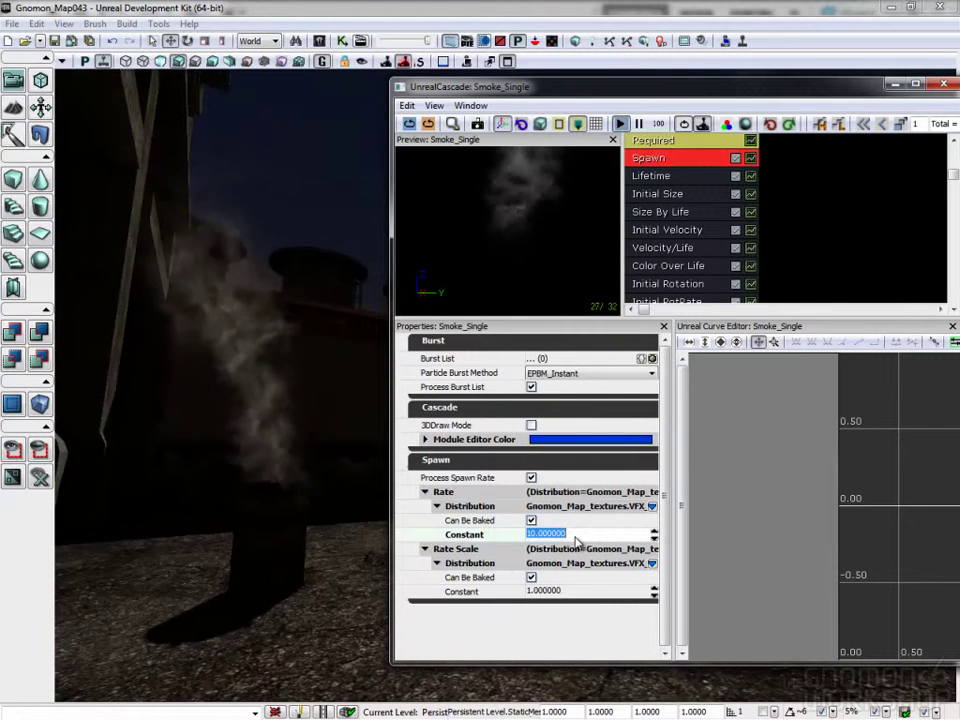
Set the Spawn module's constant Rate to 8 and check the smoke on the barrel.
{"action": "type", "text": "8"}
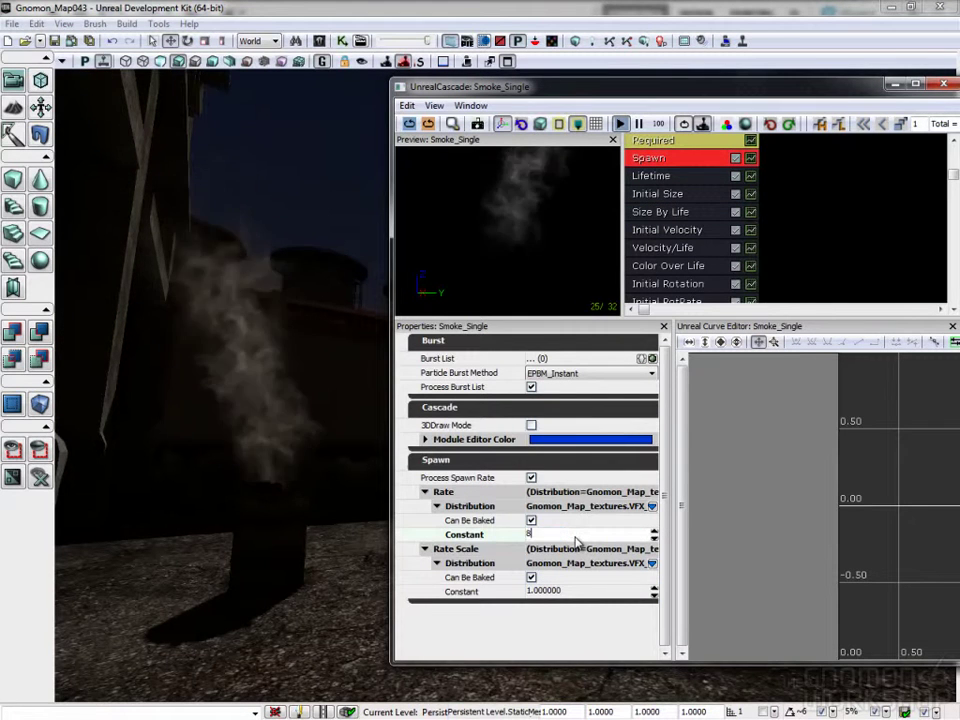
{"action": "key", "text": "Return"}
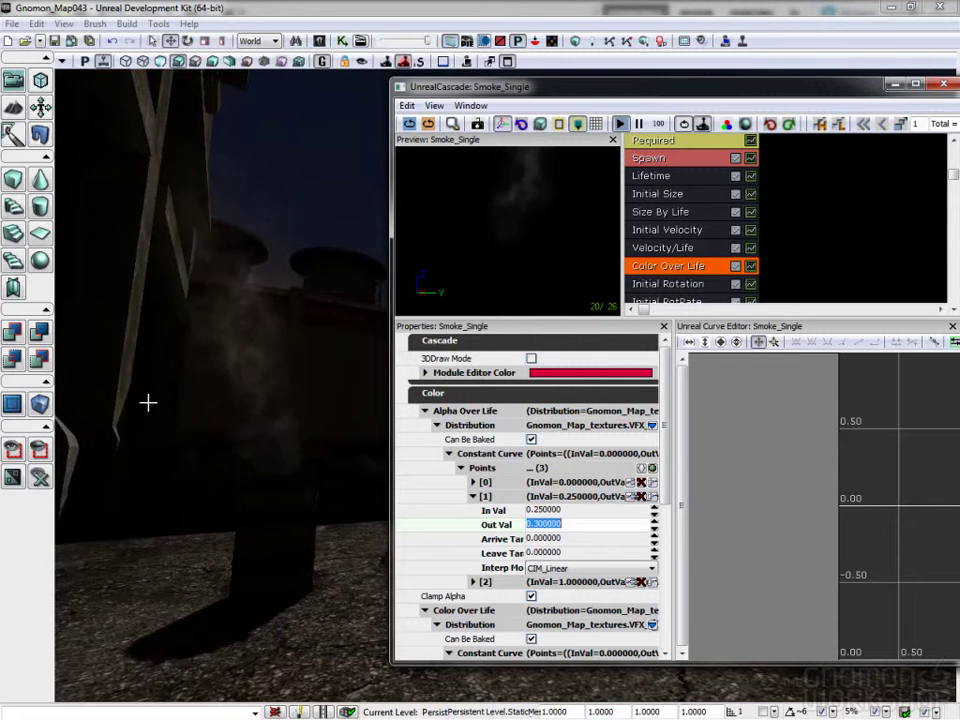
{"action": "left_click_drag", "start_coordinate": [148, 403], "coordinate": [316, 421]}
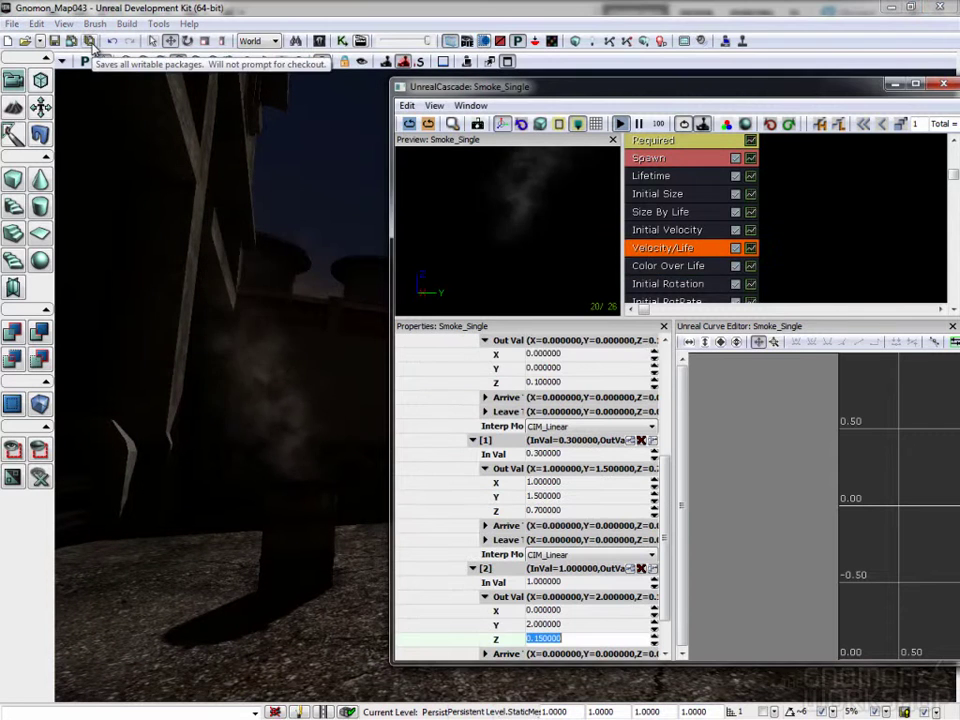
Save the level and look over the smoke rising from the barrel.
{"action": "left_click", "coordinate": [55, 40]}
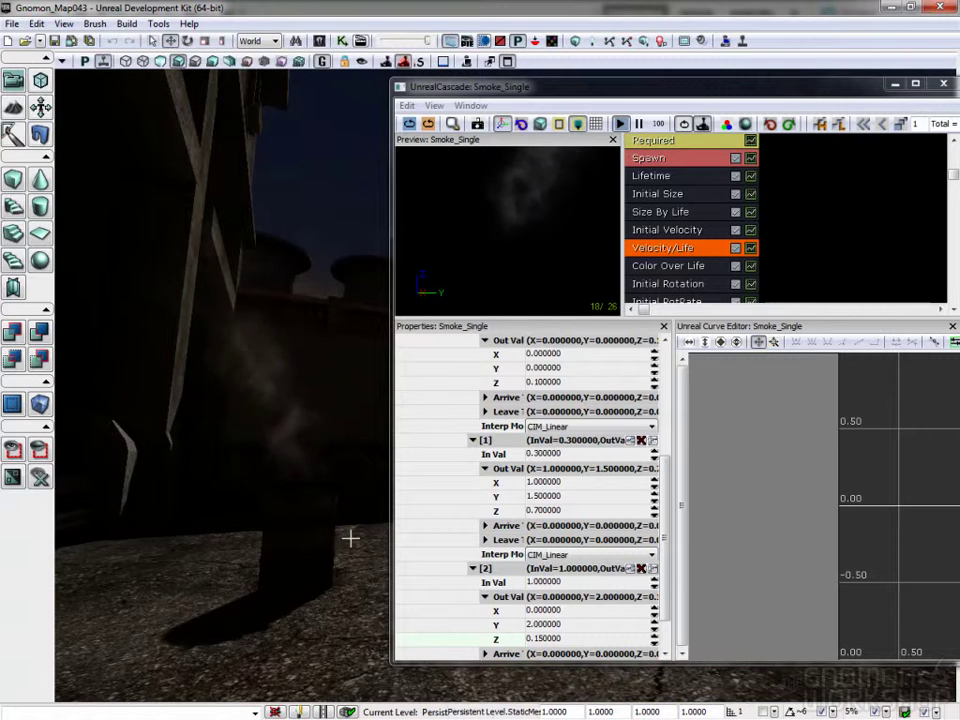
{"action": "left_click_drag", "start_coordinate": [351, 536], "coordinate": [370, 381]}
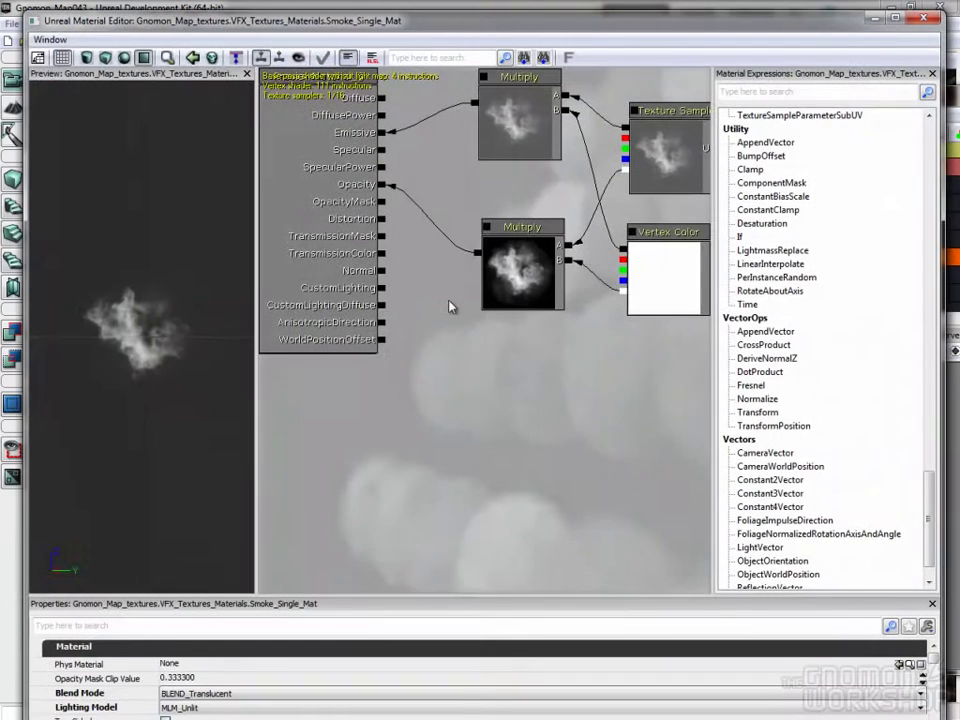
Search the material expressions for depth and add a DepthBiasedAlpha node to the Smoke_Single_Mat material.
{"action": "left_click_drag", "start_coordinate": [414, 283], "coordinate": [413, 345]}
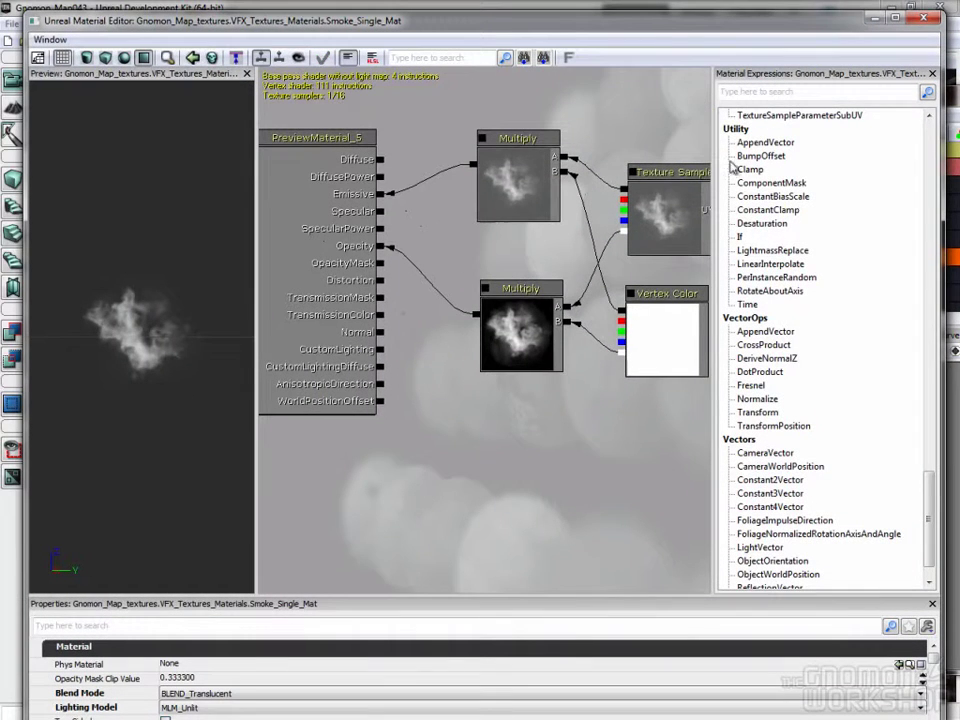
{"action": "type", "text": "depth"}
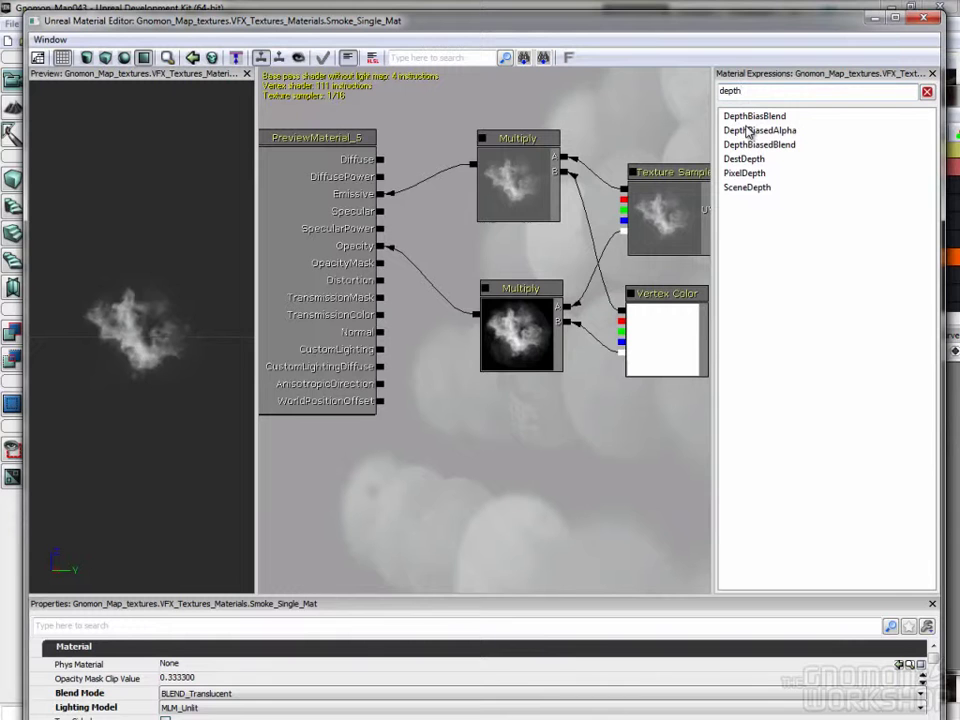
{"action": "left_click_drag", "start_coordinate": [748, 133], "coordinate": [455, 353]}
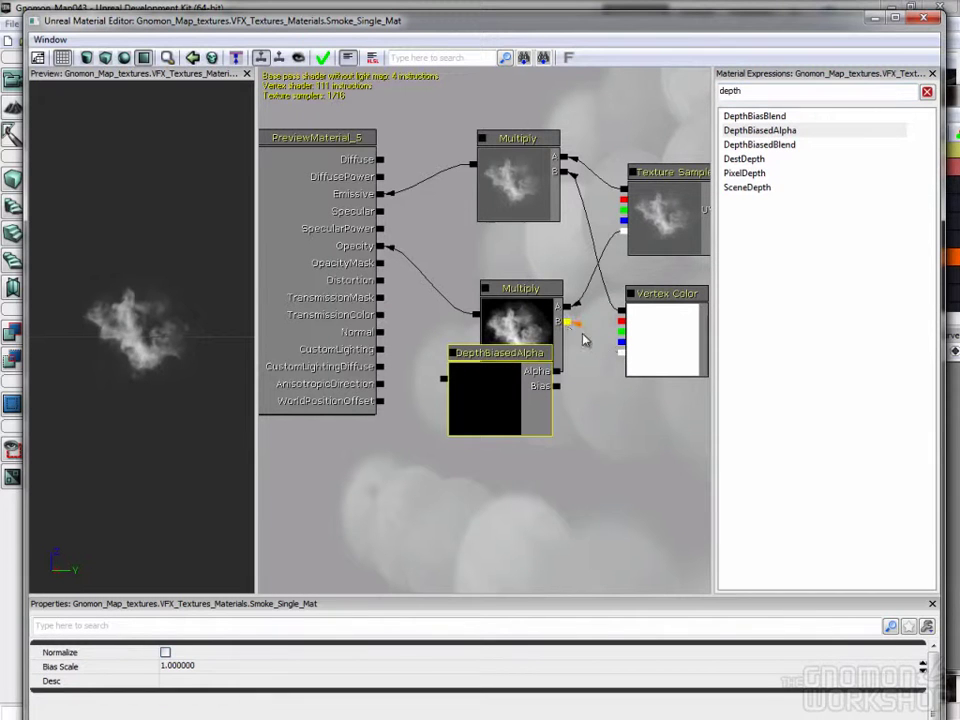
Rearrange the nodes and wire the lower Multiply into DepthBiasedAlpha's Alpha input, with the DepthBiasedAlpha output feeding Opacity.
{"action": "left_click_drag", "start_coordinate": [657, 320], "coordinate": [694, 330]}
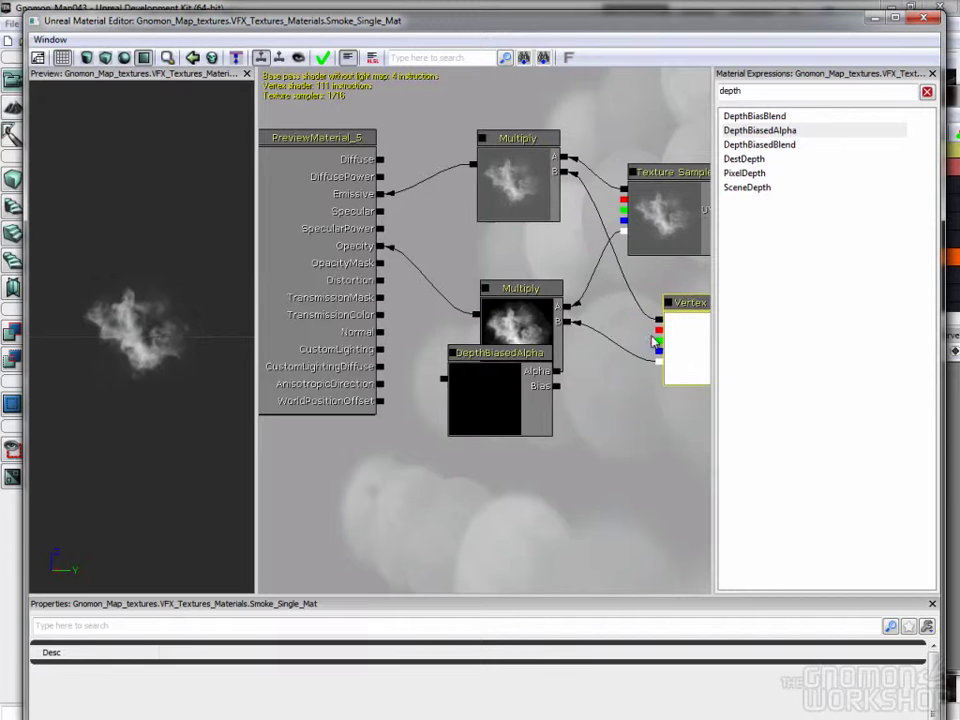
{"action": "left_click_drag", "start_coordinate": [511, 318], "coordinate": [578, 330]}
{"action": "left_click_drag", "start_coordinate": [512, 357], "coordinate": [547, 327]}
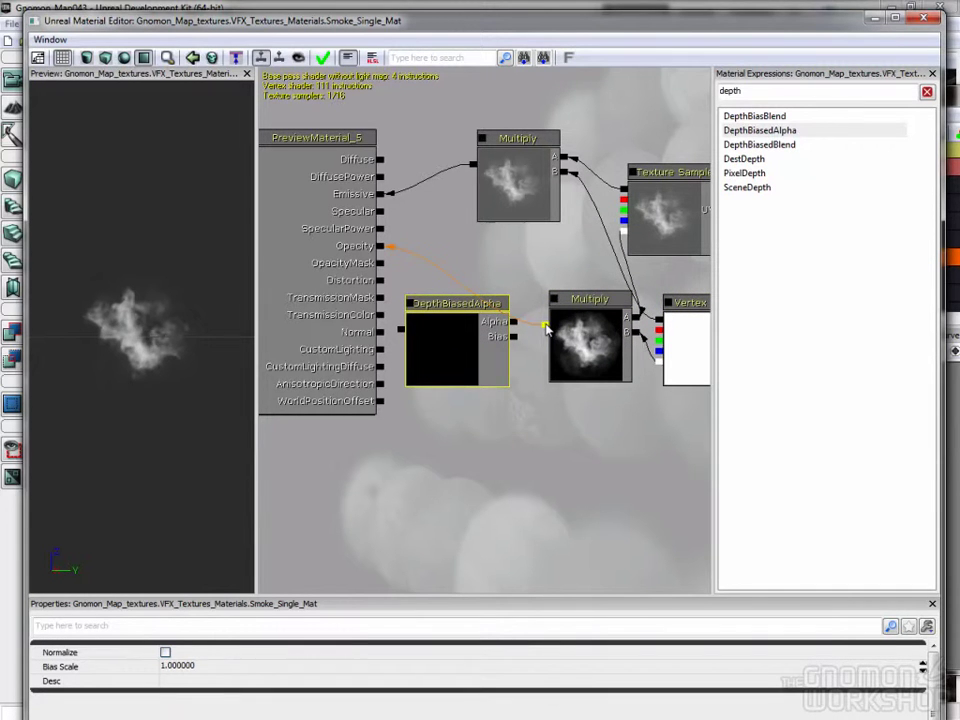
{"action": "left_click_drag", "start_coordinate": [401, 329], "coordinate": [384, 246]}
Set the DepthBiasedAlpha node's Bias Scale to 48 and check the smoke on the barrel in the level.
{"action": "left_click", "coordinate": [219, 664]}
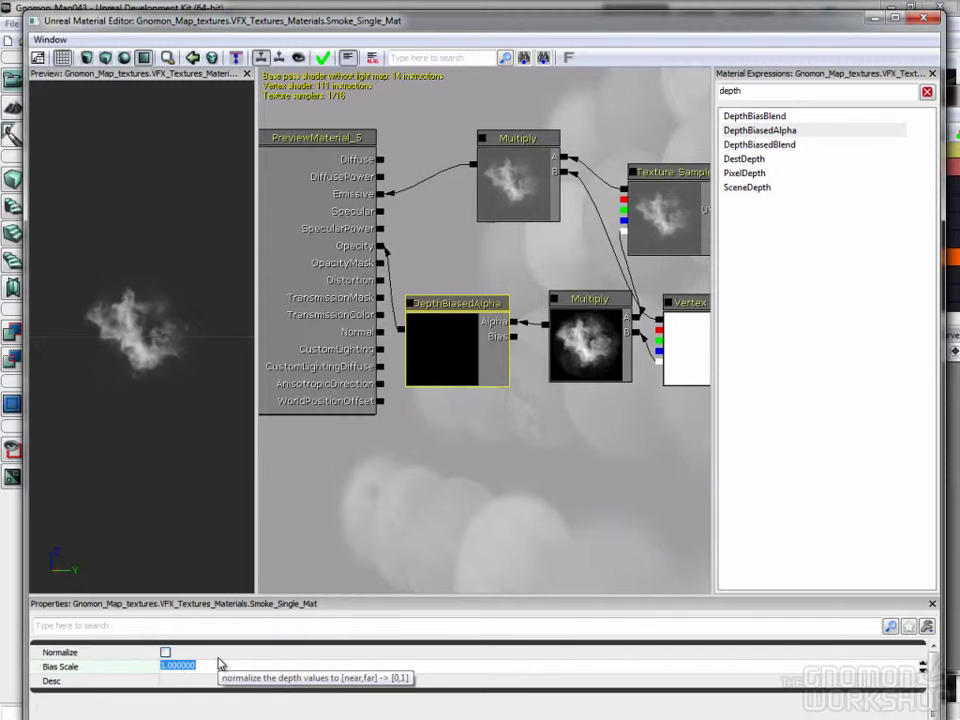
{"action": "type", "text": "48"}
{"action": "key", "text": "Return"}
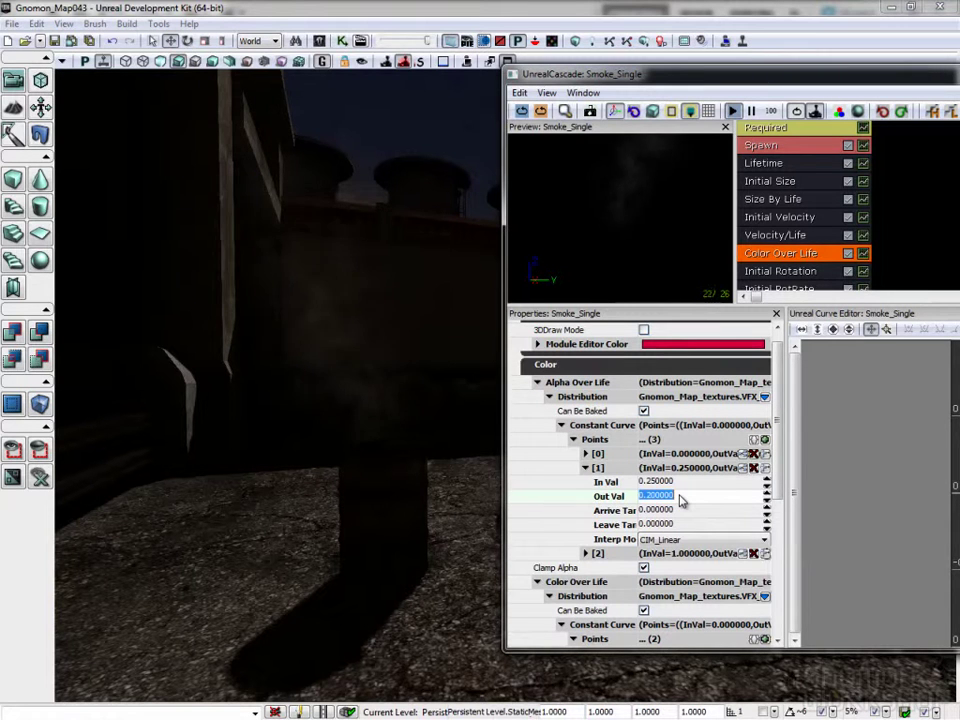
{"action": "left_click_drag", "start_coordinate": [372, 343], "coordinate": [474, 446]}
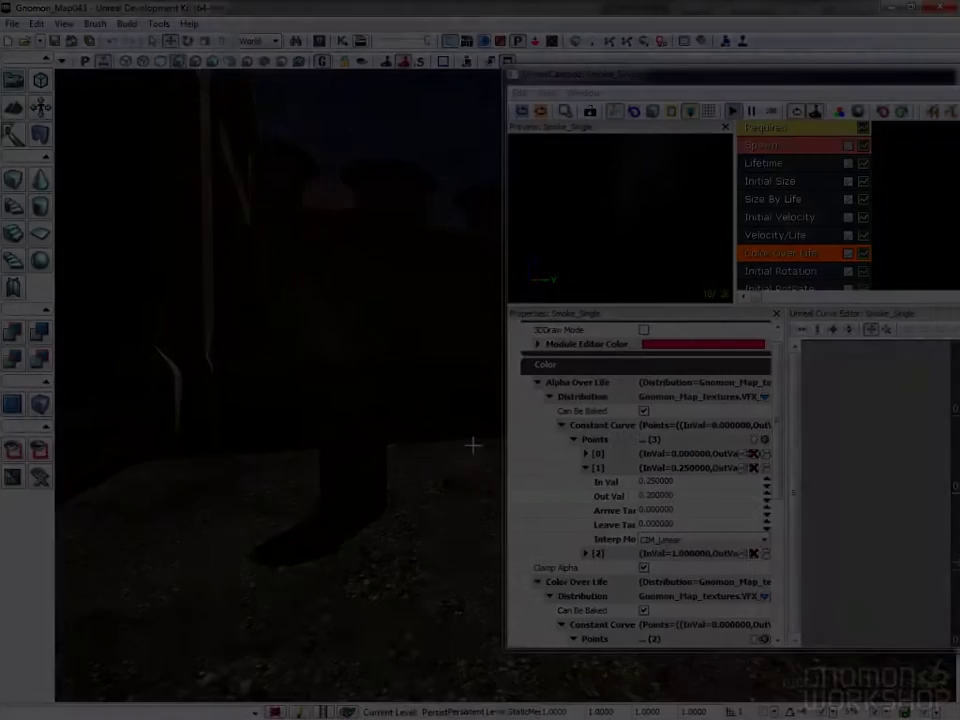